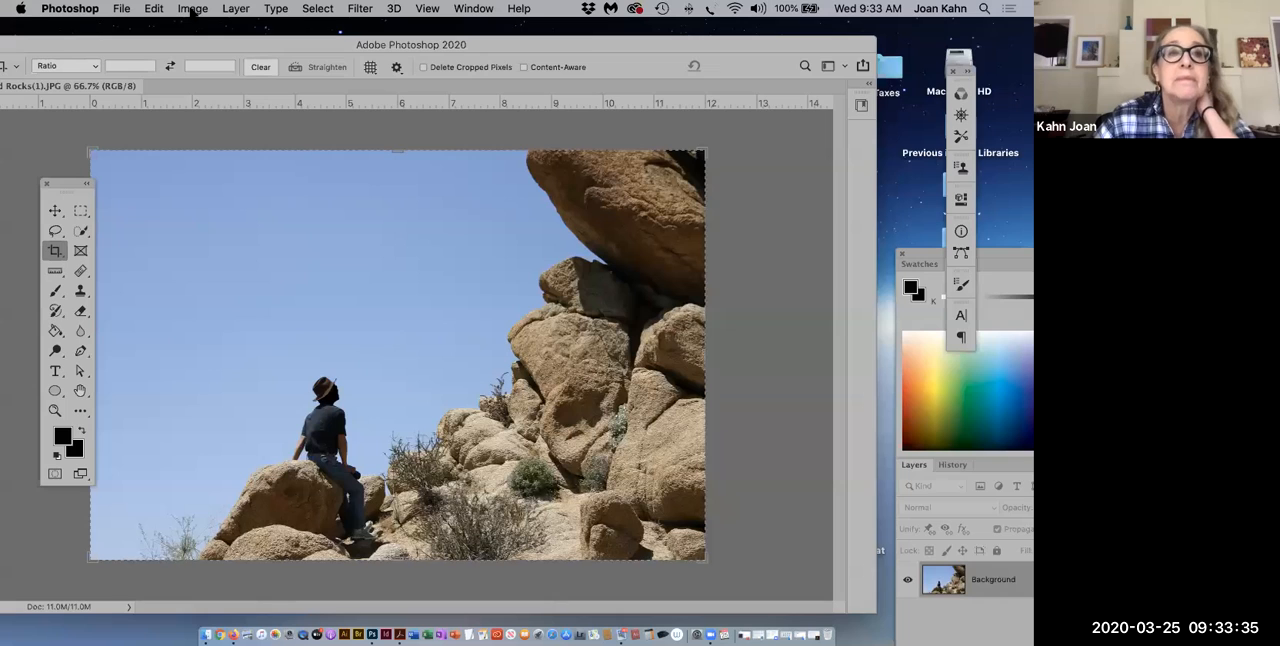
Step: Open the Image Size settings and review the measurement units offered for the width, keeping Inches
{"action": "left_click", "coordinate": [191, 9]}
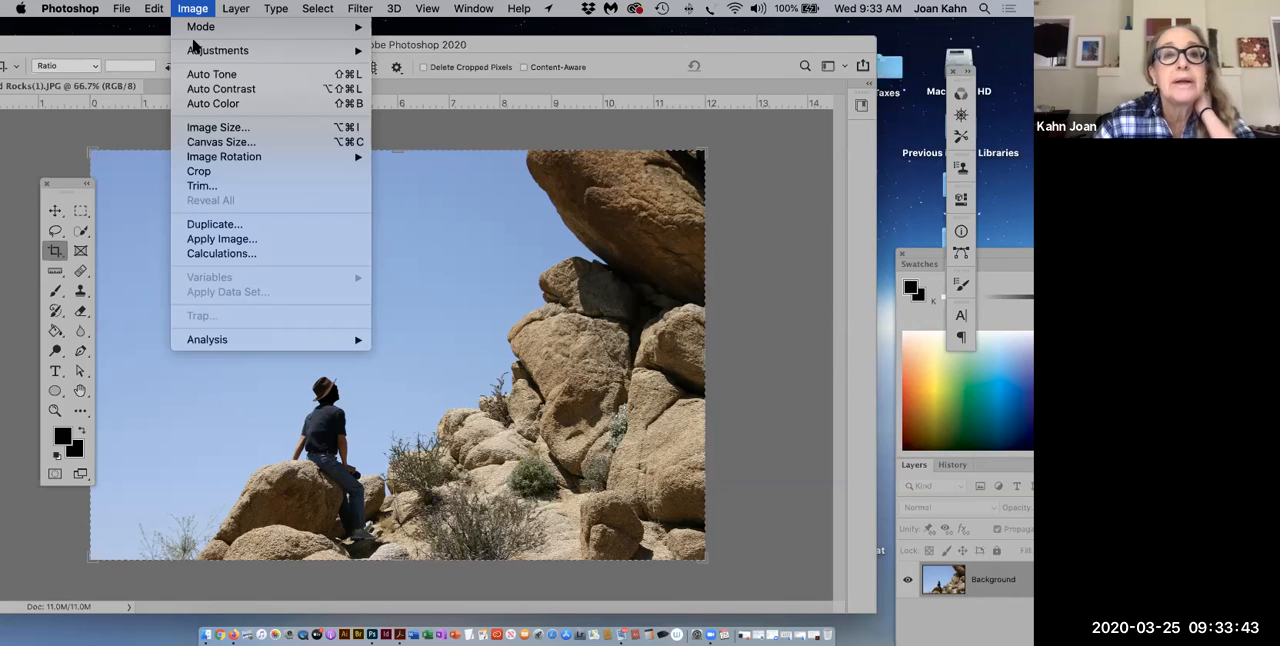
{"action": "left_click", "coordinate": [204, 128]}
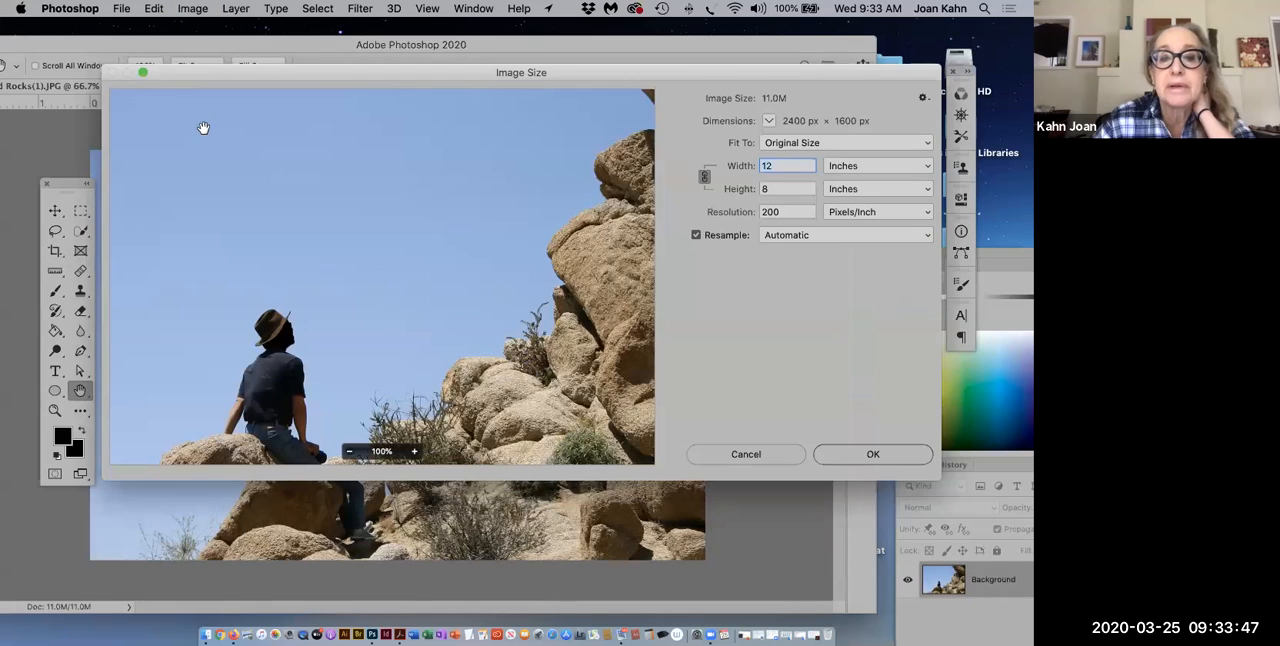
{"action": "left_click_drag", "start_coordinate": [623, 72], "coordinate": [392, 77]}
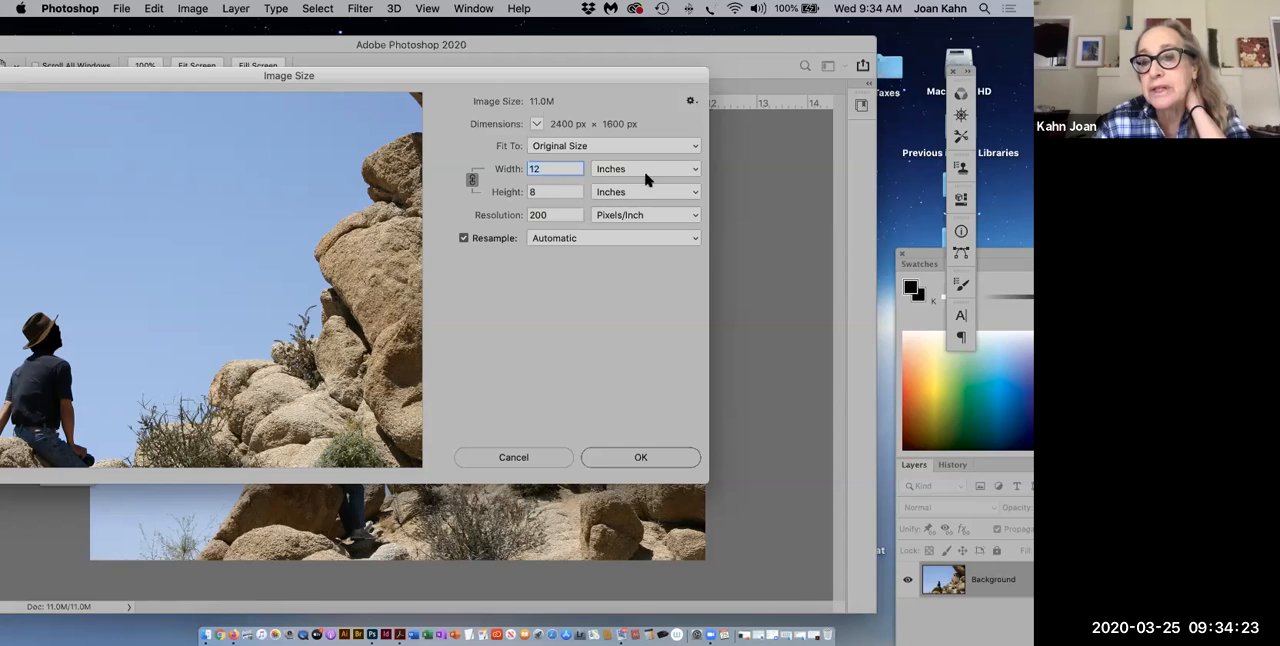
{"action": "left_click", "coordinate": [697, 175]}
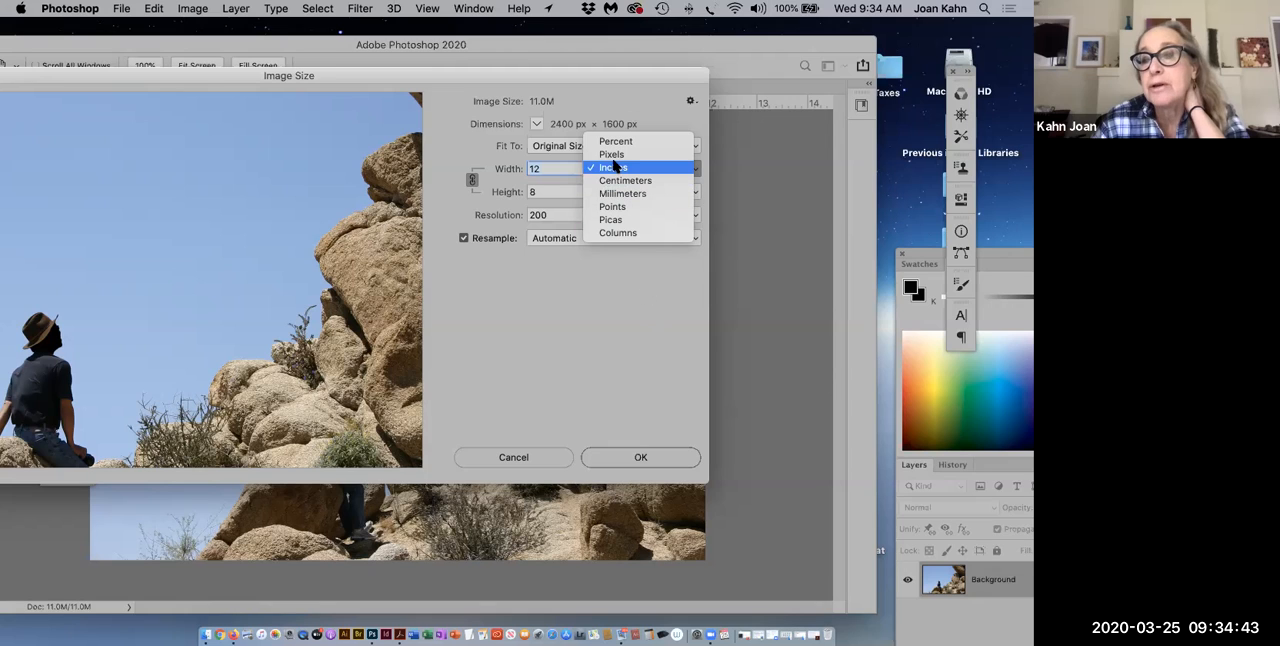
{"action": "left_click", "coordinate": [612, 168]}
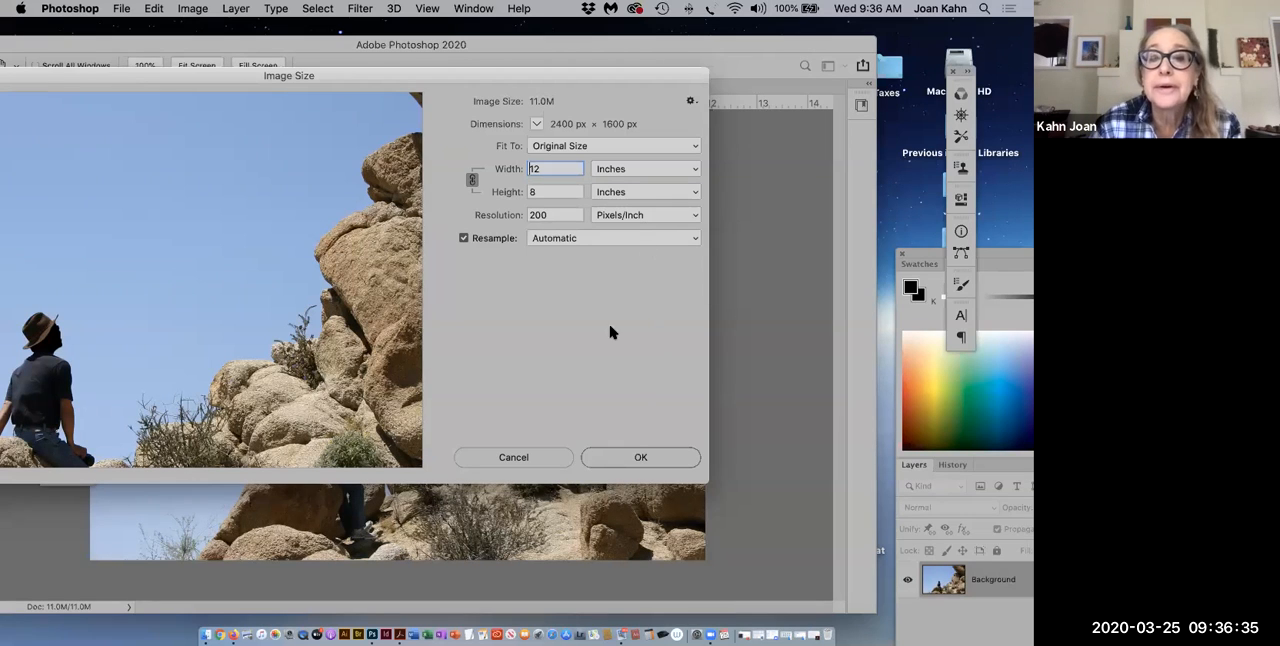
Step: Try switching resampling and the aspect ratio constraint off and on in the image size settings, then close them without applying
{"action": "left_click", "coordinate": [463, 240]}
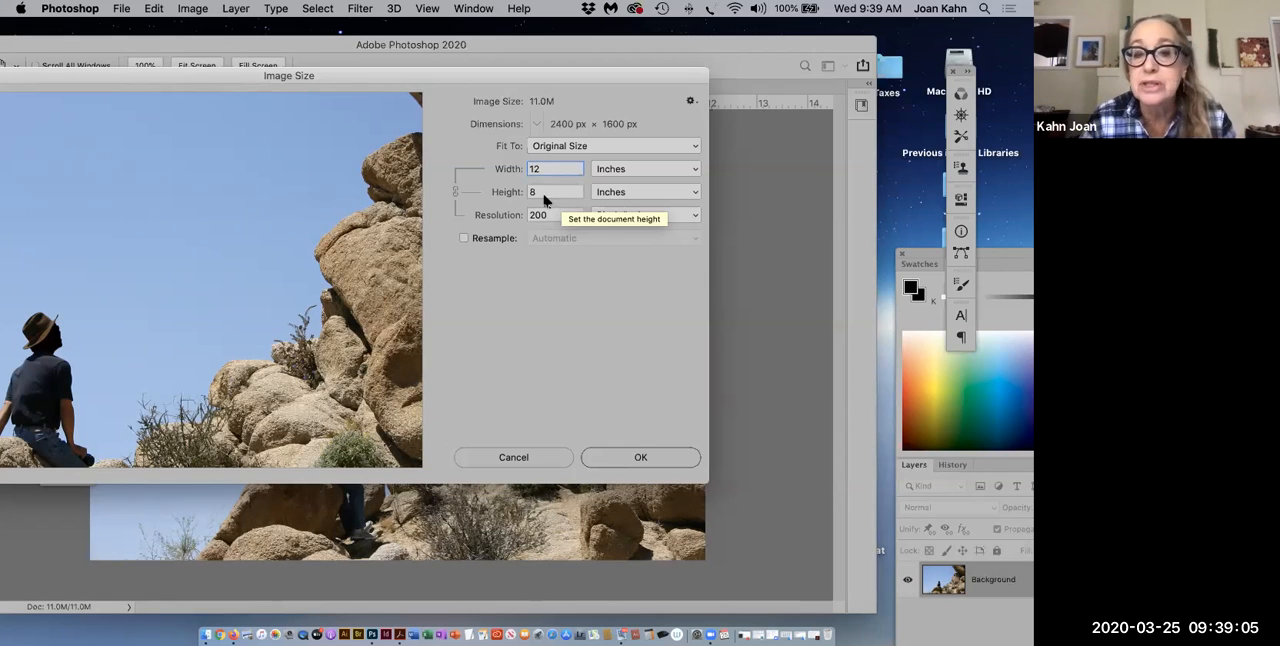
{"action": "left_click", "coordinate": [464, 239]}
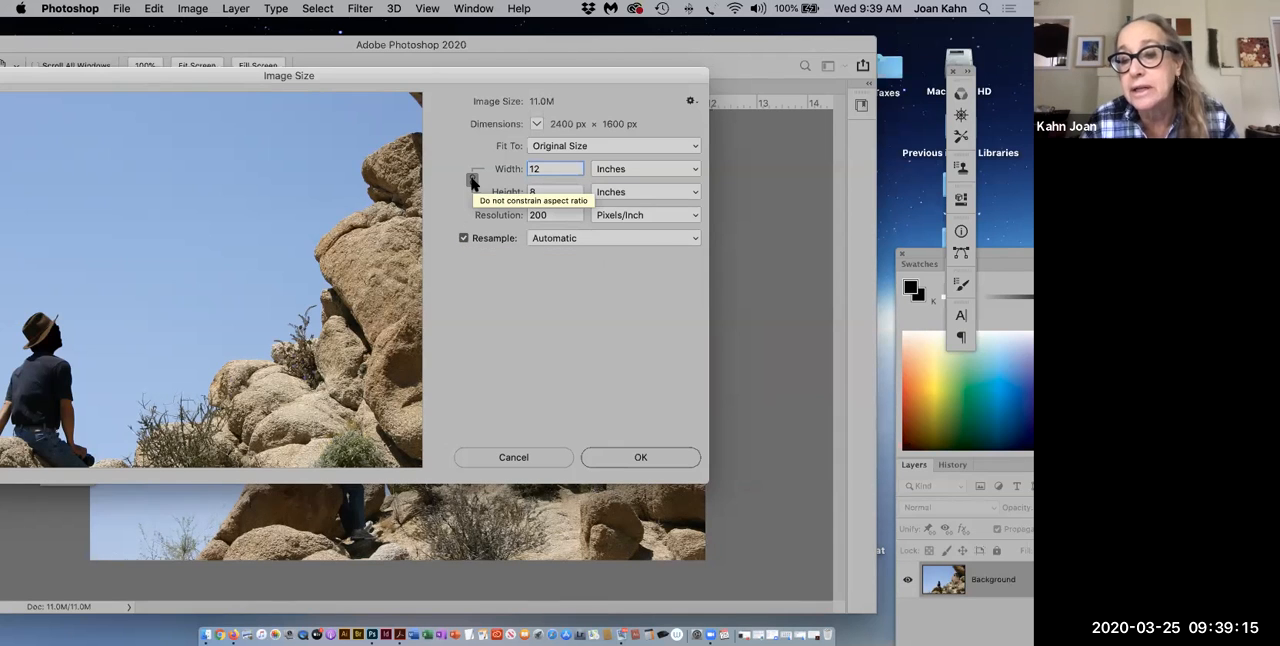
{"action": "left_click", "coordinate": [473, 181]}
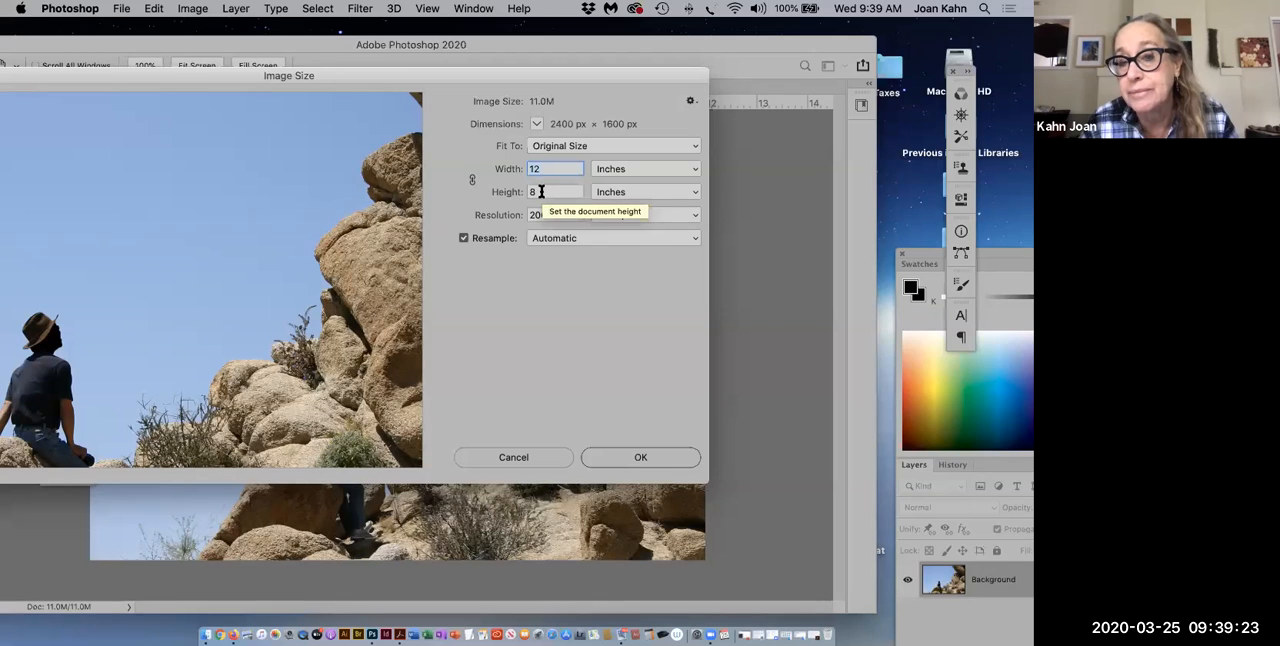
{"action": "left_click", "coordinate": [472, 180]}
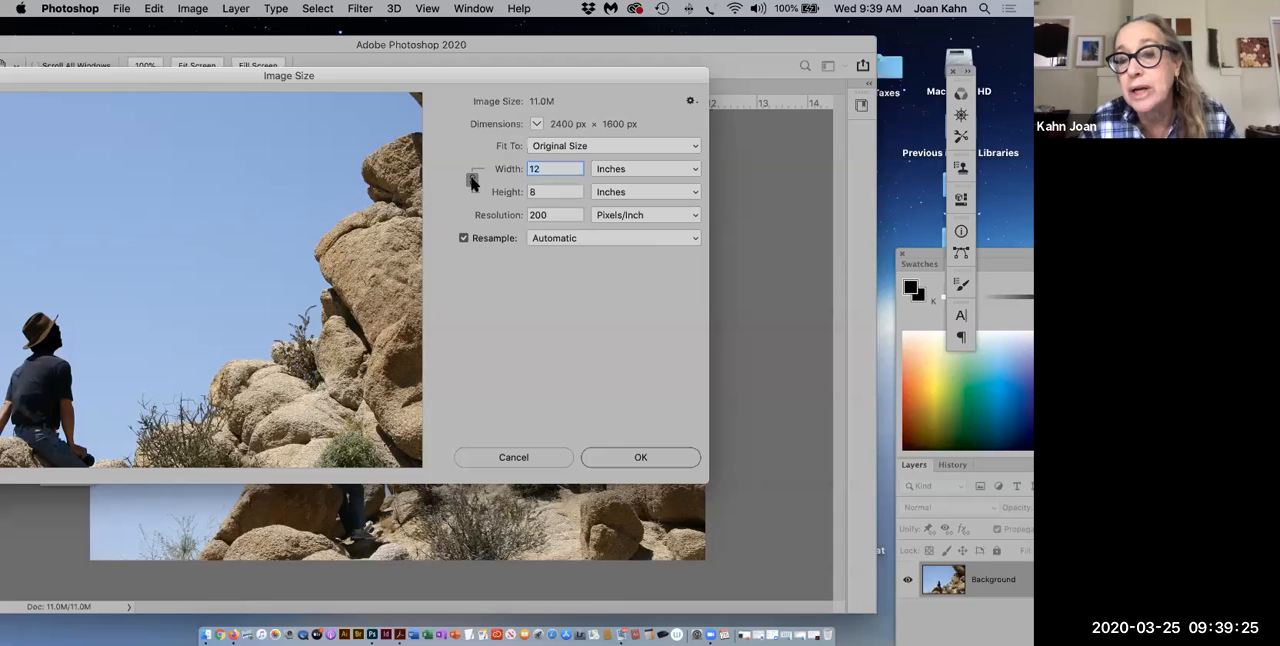
{"action": "left_click", "coordinate": [464, 238]}
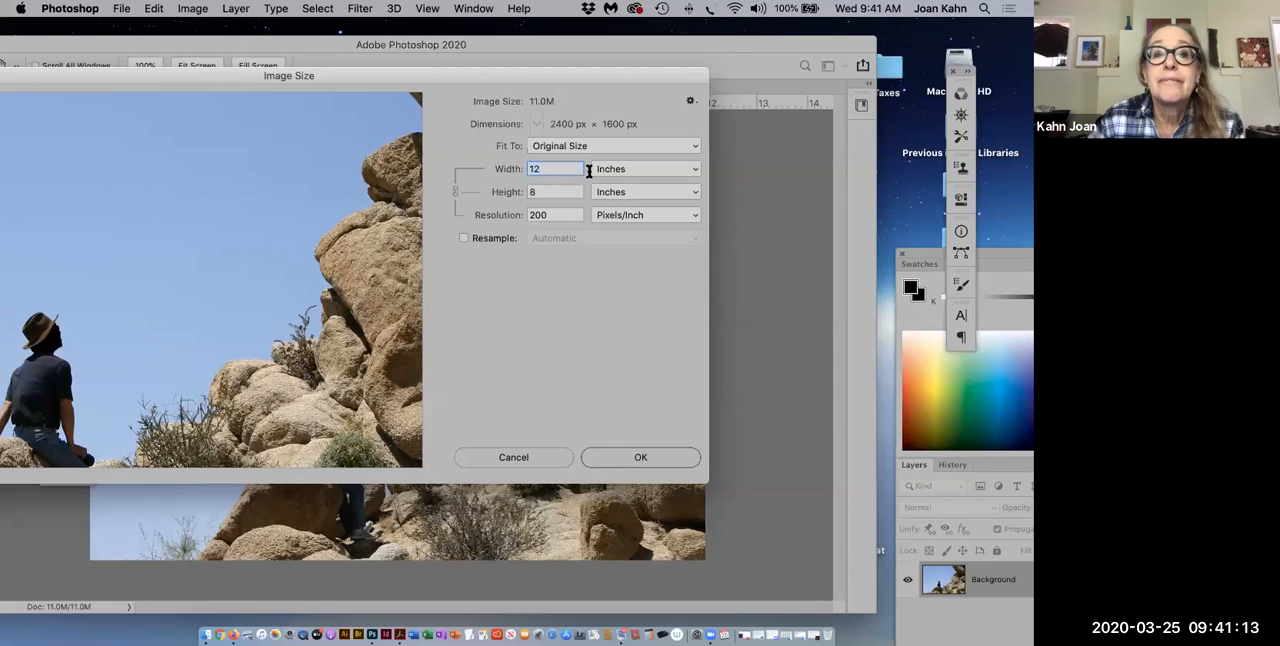
{"action": "left_click_drag", "start_coordinate": [383, 85], "coordinate": [474, 79]}
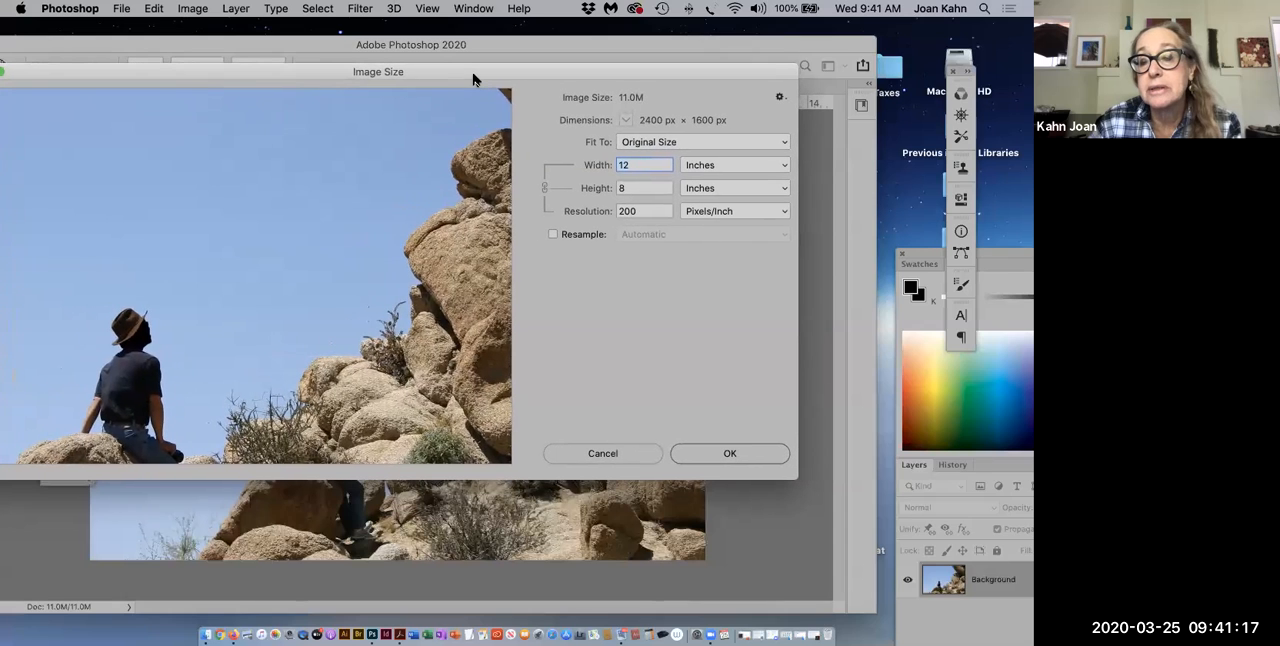
{"action": "left_click", "coordinate": [598, 456]}
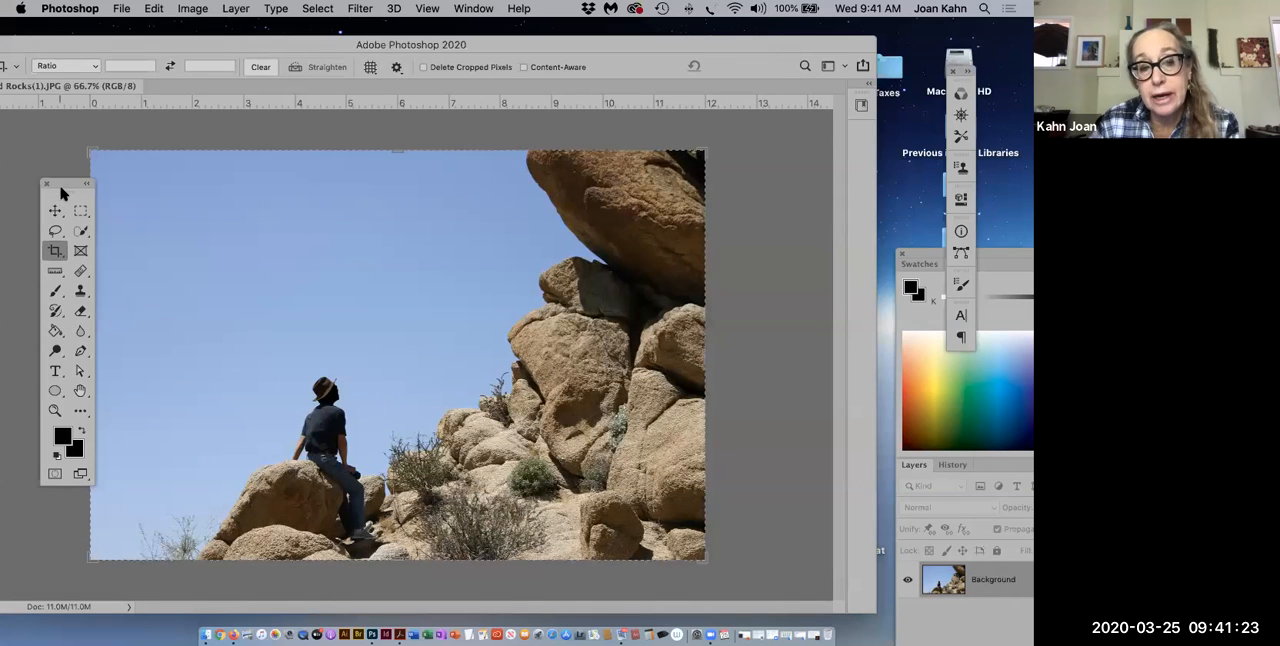
Step: Move the tools palette over the upper-left edge of the photo and collapse it to a single column
{"action": "left_click_drag", "start_coordinate": [65, 188], "coordinate": [55, 194]}
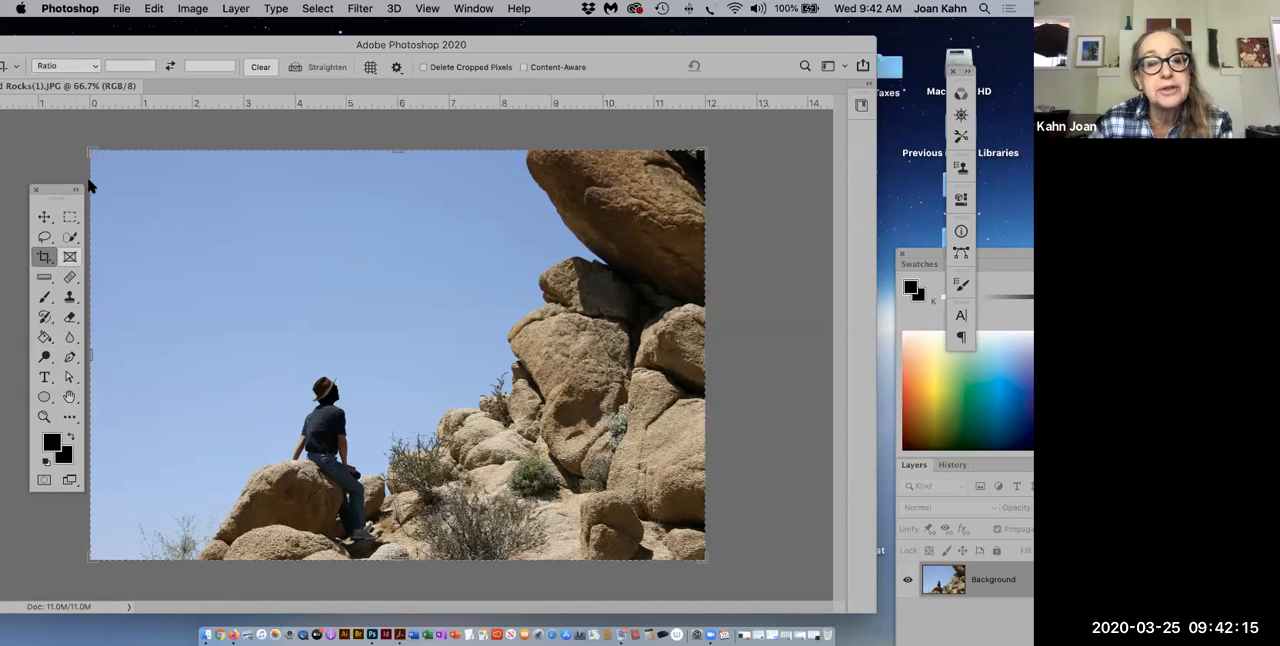
{"action": "left_click_drag", "start_coordinate": [64, 190], "coordinate": [142, 60]}
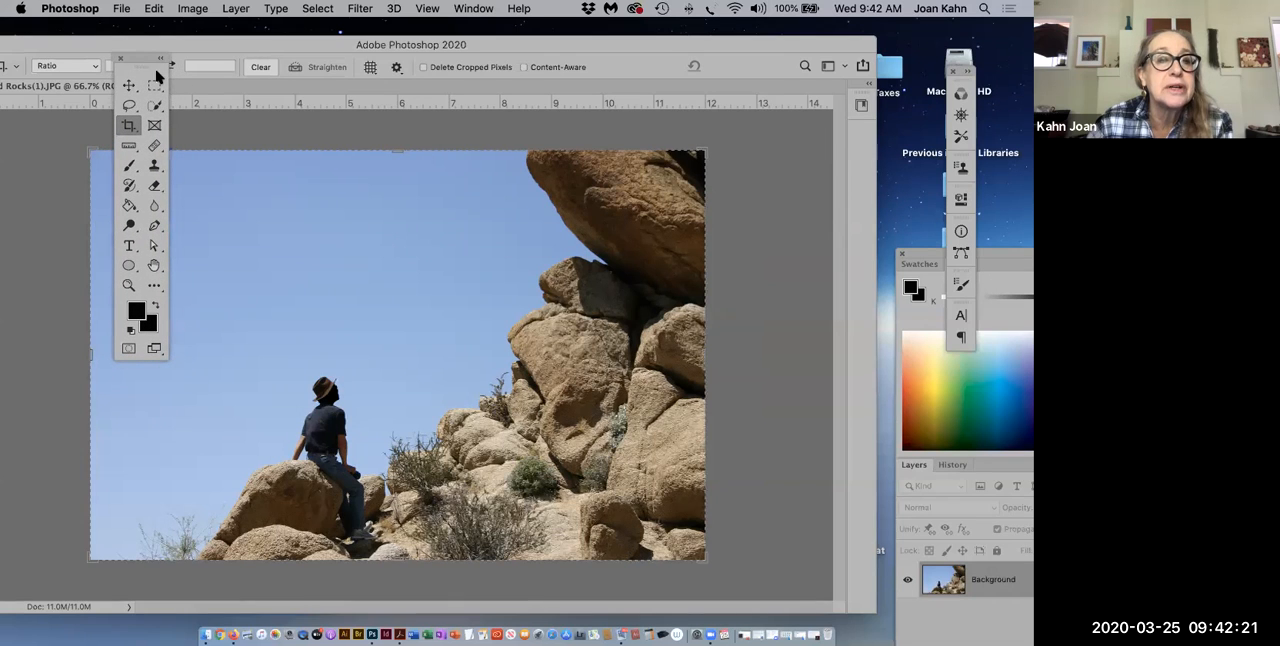
{"action": "left_click", "coordinate": [161, 63]}
Step: Try a portrait crop around the seated man by swapping the crop proportions, apply it, and undo it
{"action": "left_click", "coordinate": [169, 66]}
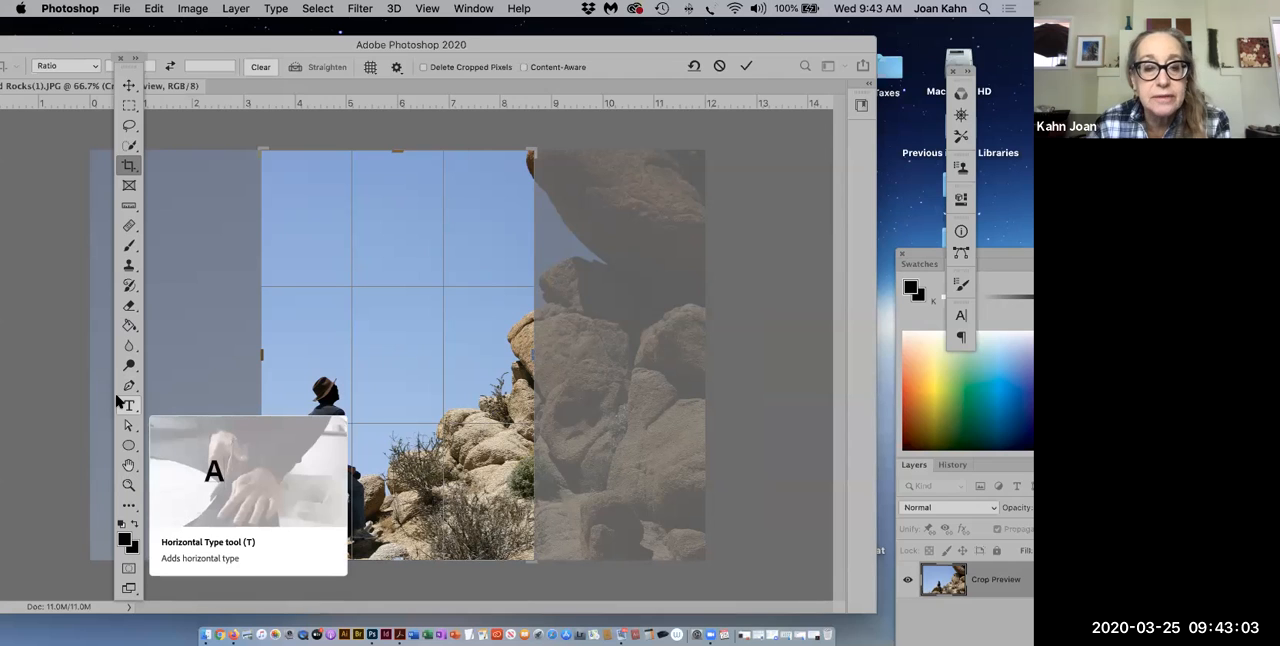
{"action": "left_click", "coordinate": [128, 465]}
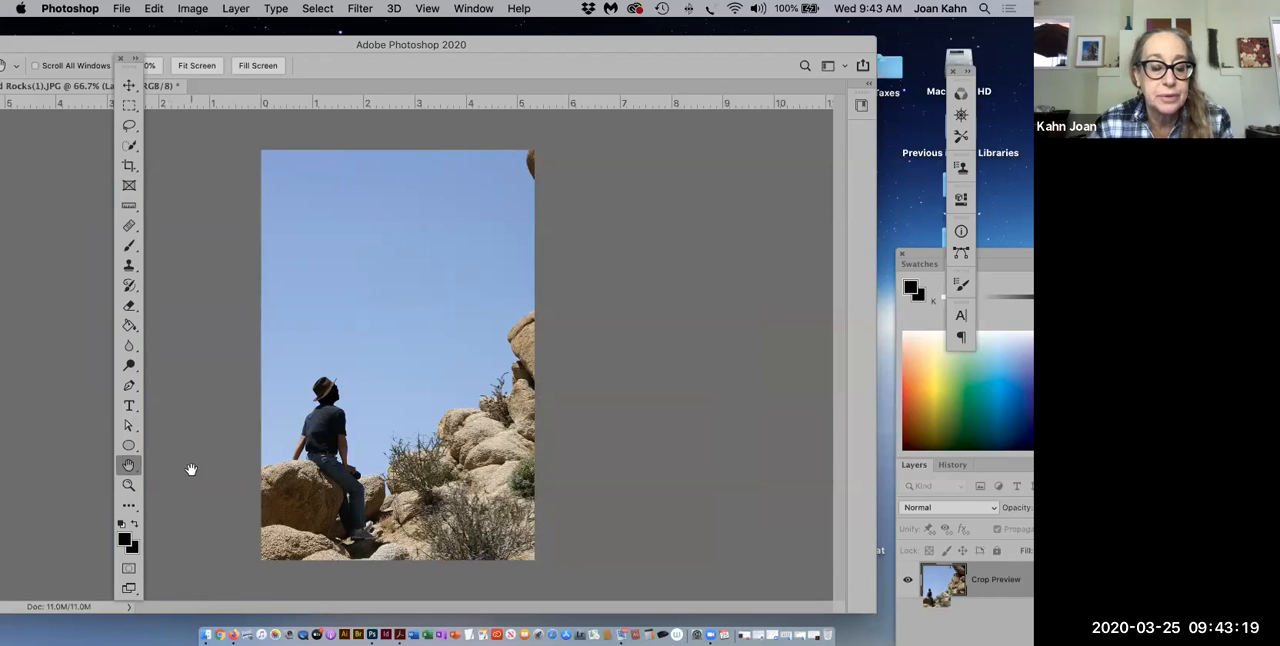
{"action": "key", "text": "super+z"}
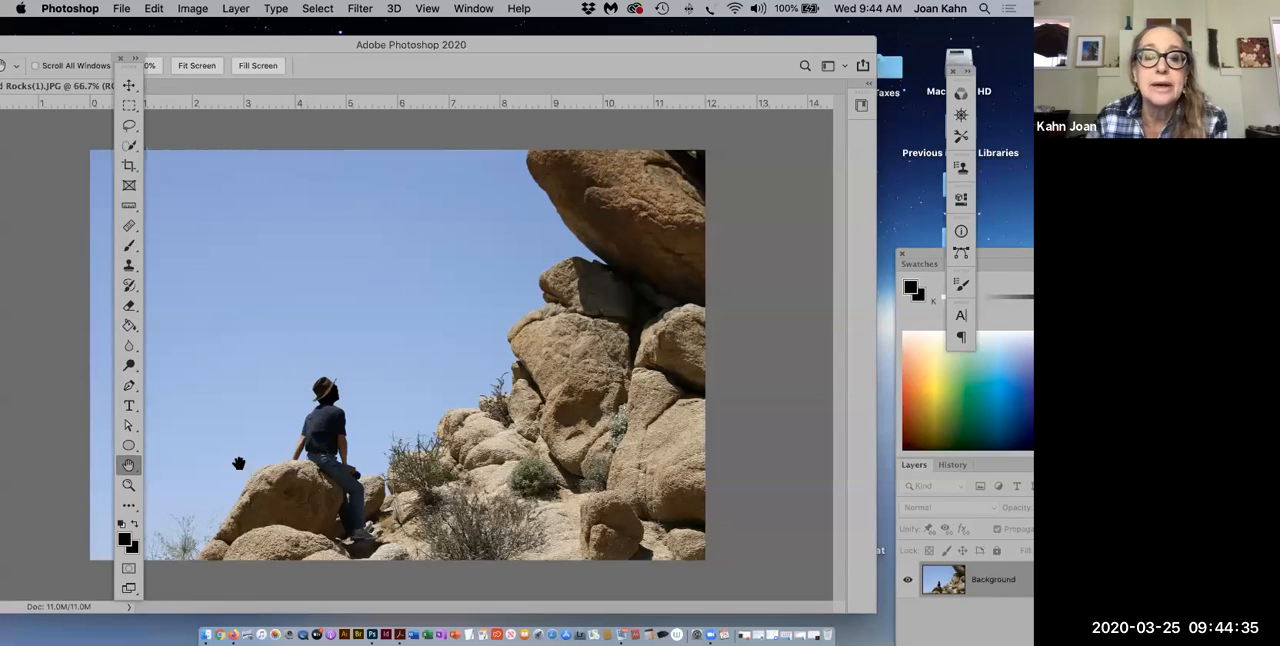
Step: Switch to full screen mode with the menu bar and check where the Tools palette's visibility is set
{"action": "left_click", "coordinate": [128, 590]}
{"action": "left_click_drag", "start_coordinate": [548, 405], "coordinate": [477, 371]}
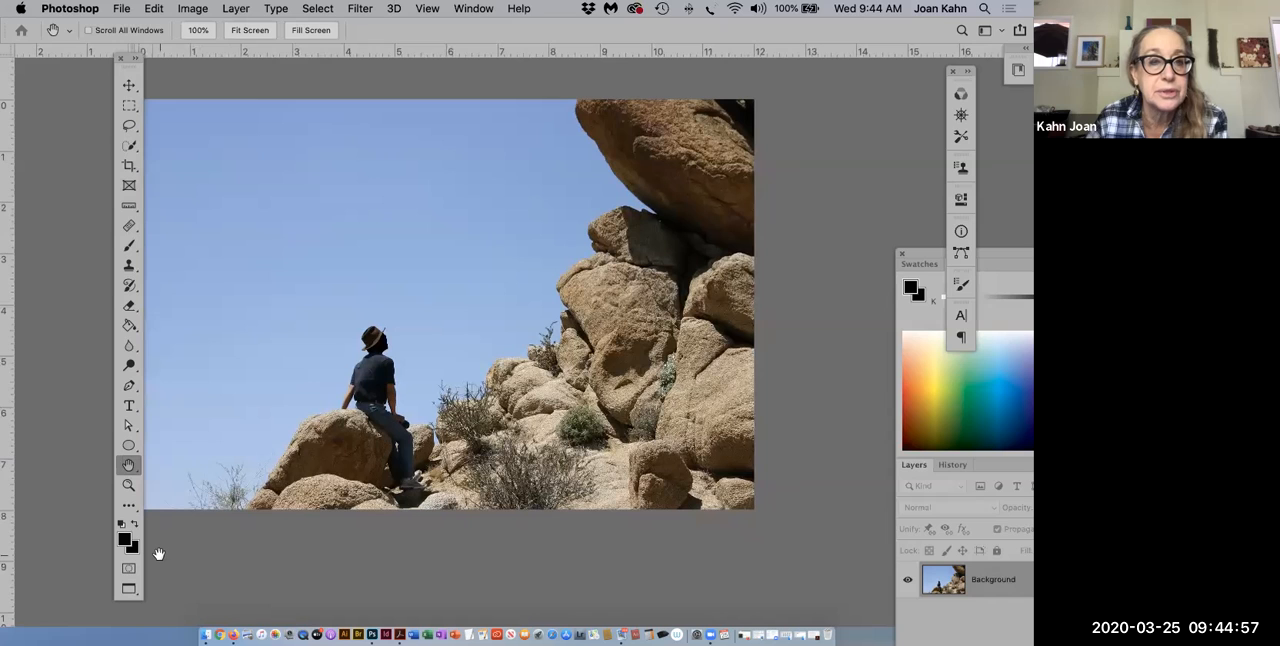
{"action": "left_click", "coordinate": [479, 8]}
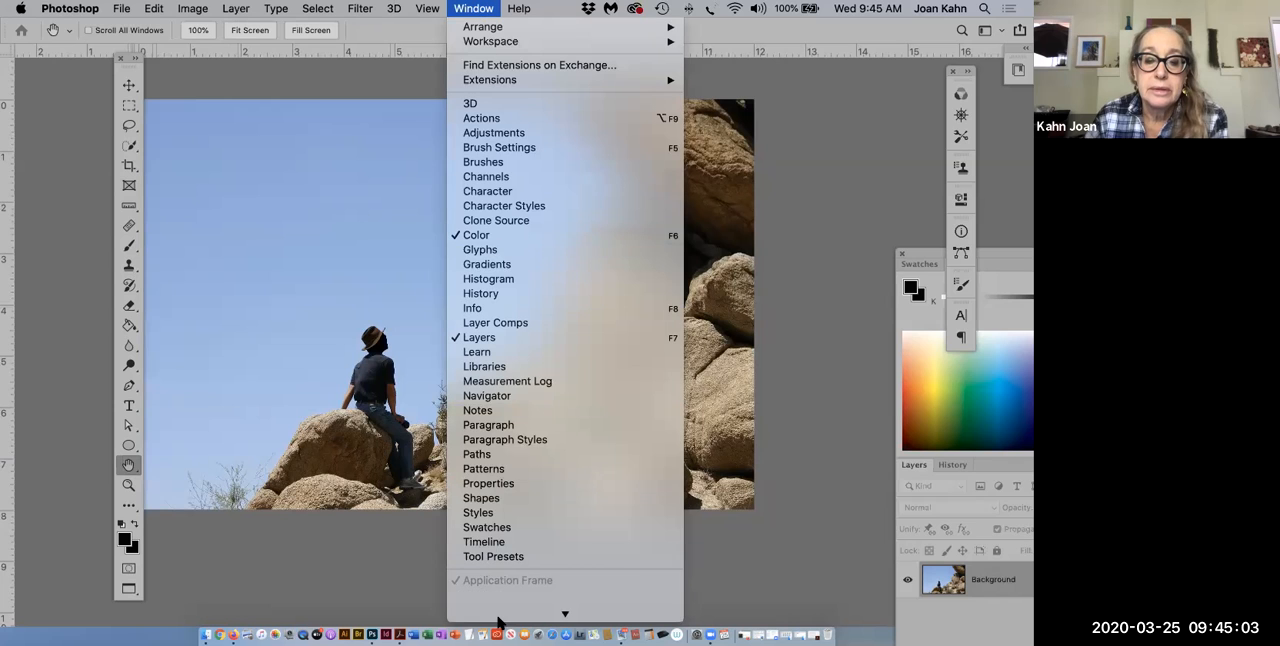
{"action": "mouse_move", "coordinate": [498, 617]}
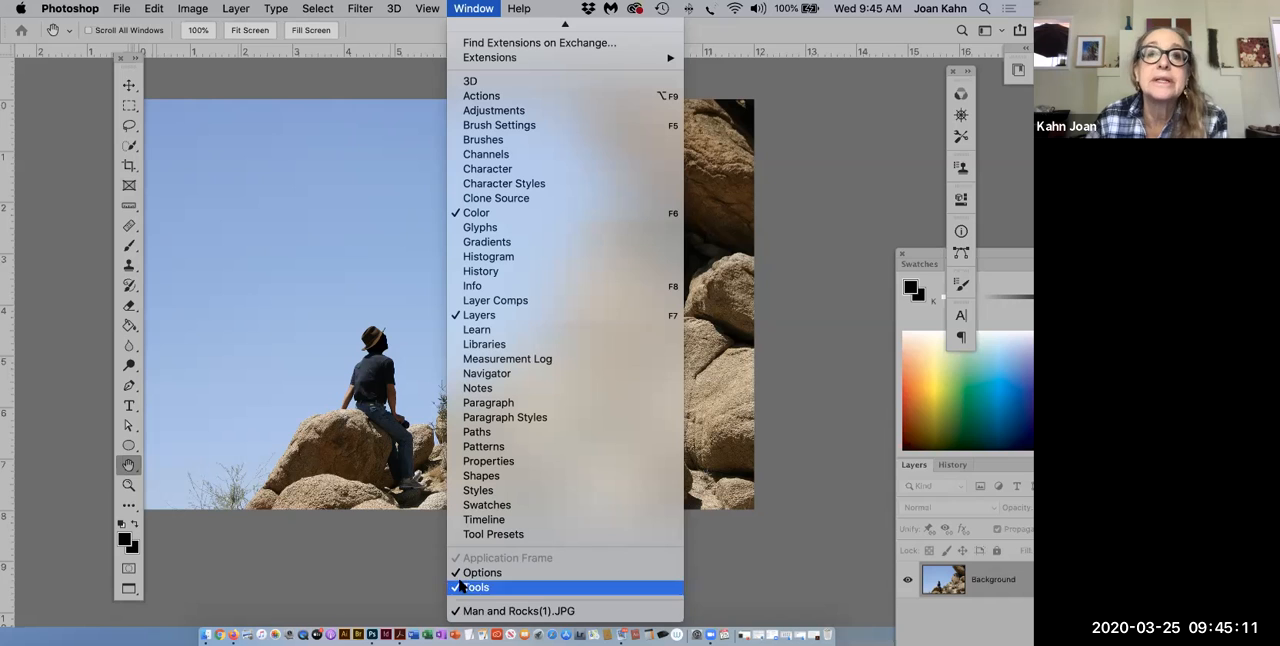
{"action": "left_click", "coordinate": [180, 575]}
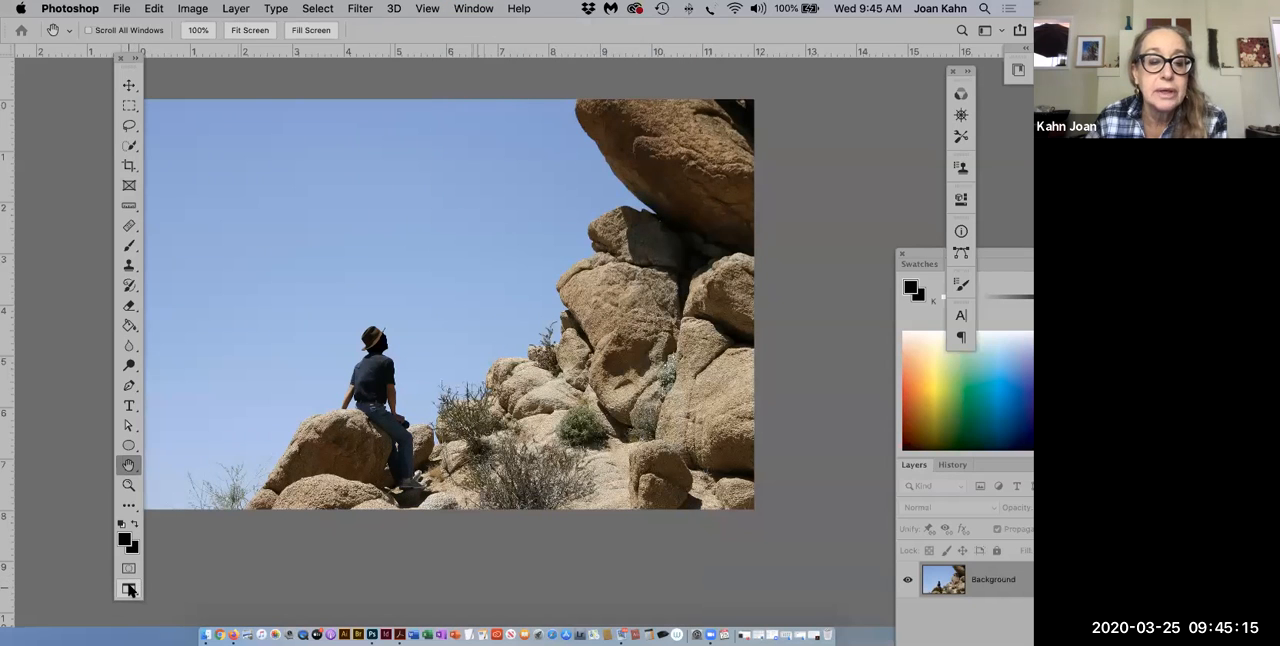
Step: Preview the photo in full screen mode on black and return to the standard window
{"action": "left_click", "coordinate": [128, 590]}
{"action": "left_click", "coordinate": [618, 291]}
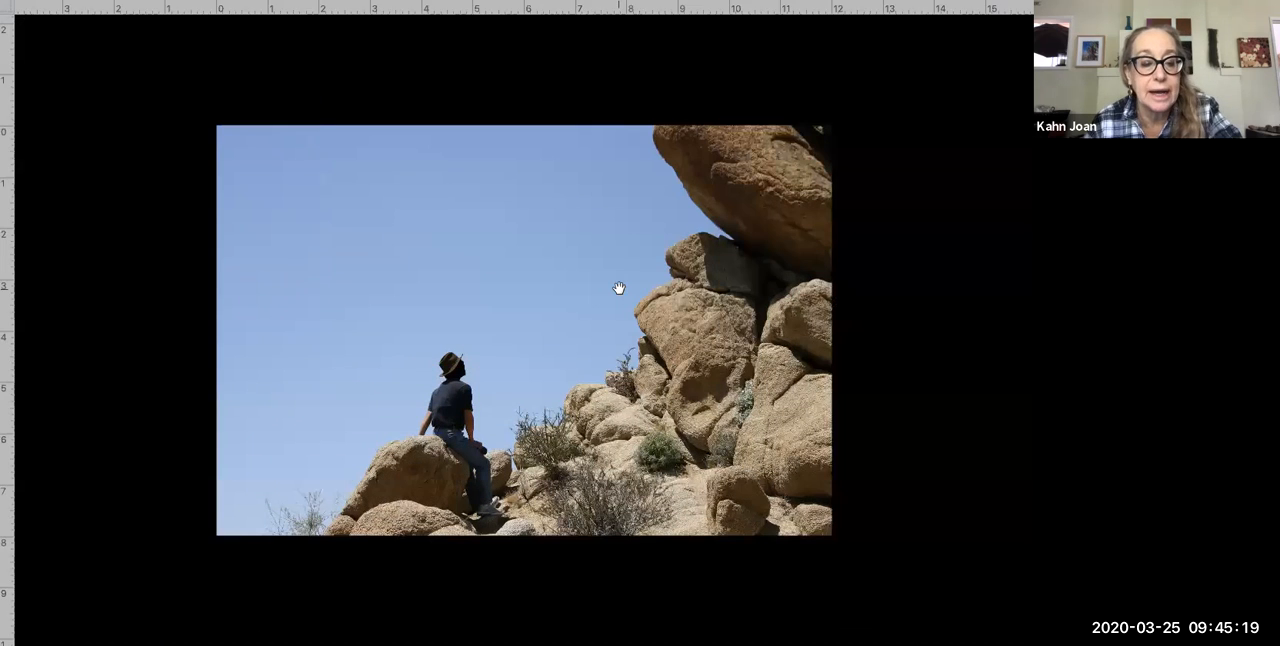
{"action": "key", "text": "f"}
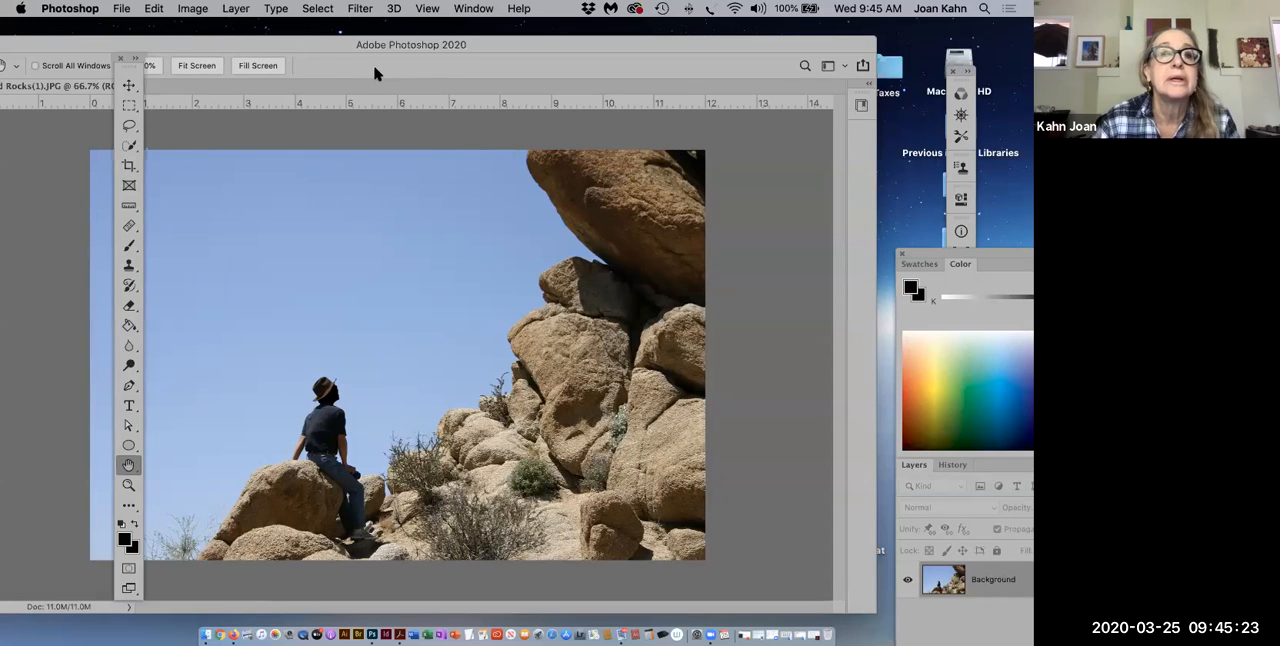
Step: Shift the application window fully into view and look through the variants of the marquee, lasso and Quick Selection tools
{"action": "left_click_drag", "start_coordinate": [366, 43], "coordinate": [432, 39]}
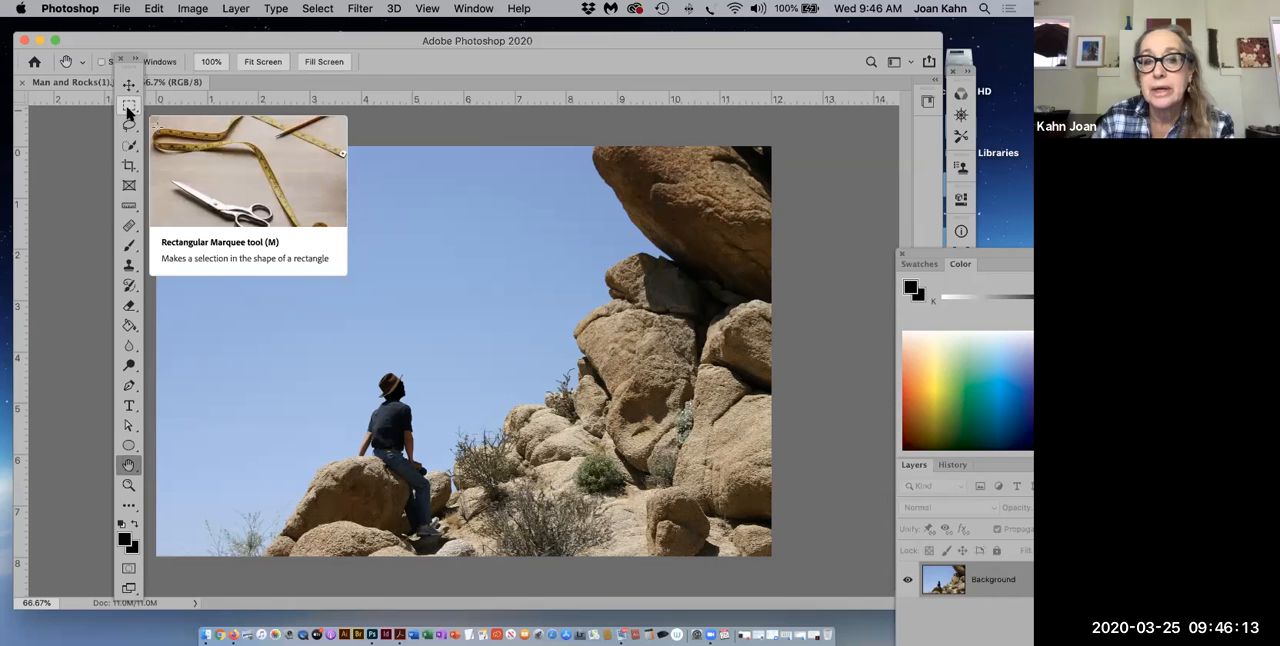
{"action": "left_click", "coordinate": [130, 108]}
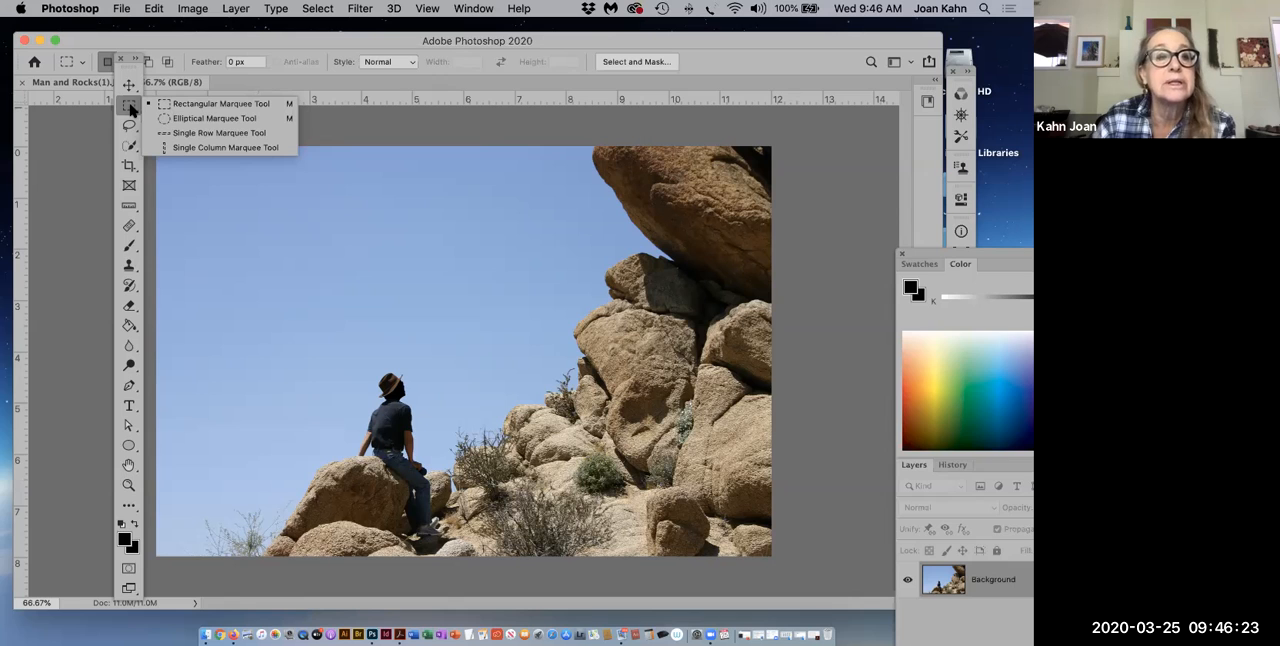
{"action": "left_click", "coordinate": [130, 125]}
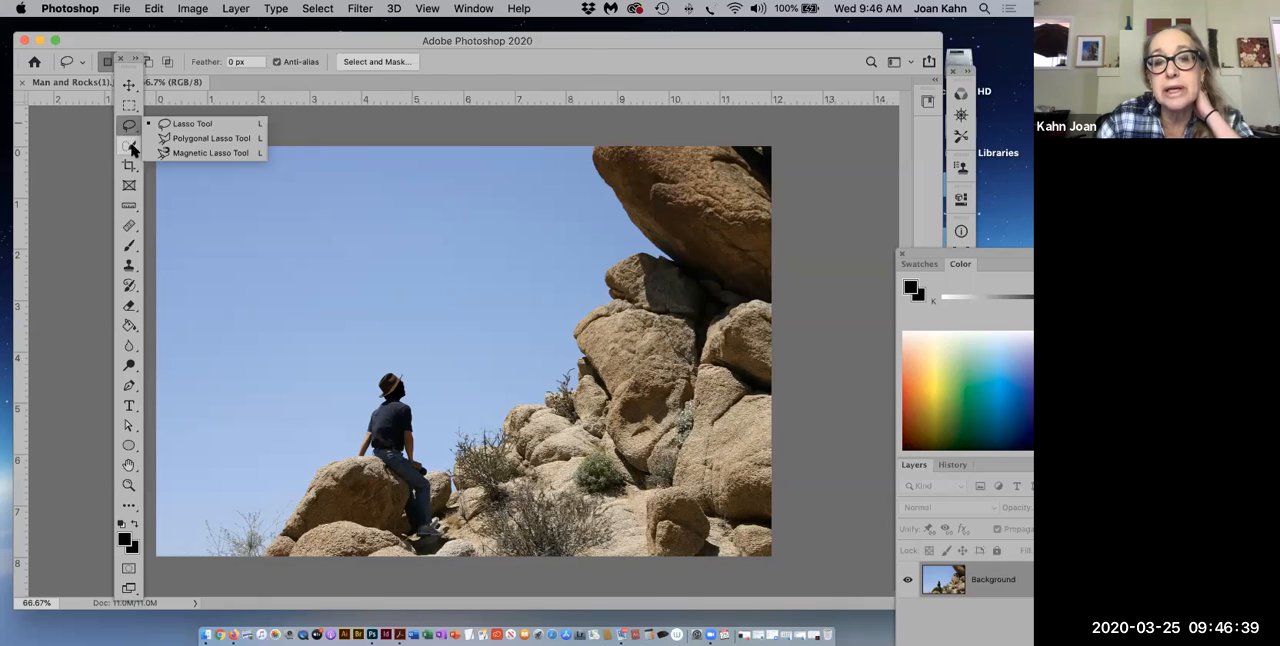
{"action": "left_click", "coordinate": [131, 146]}
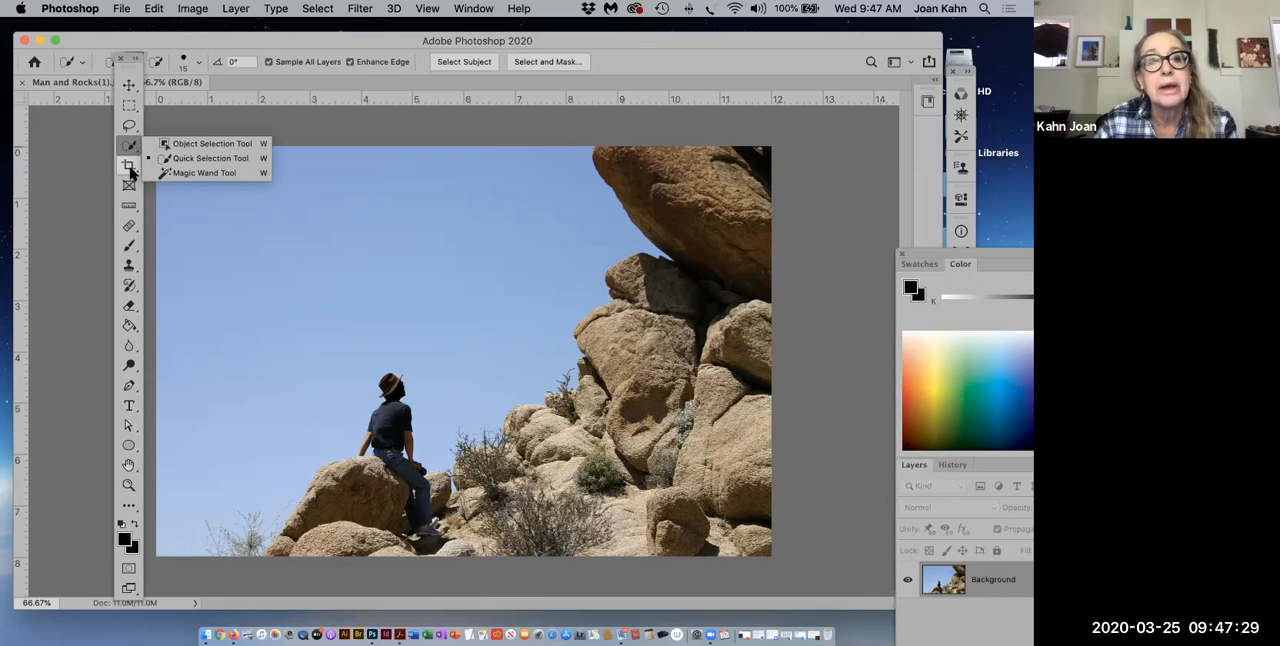
Step: Try cropping the upper part of the photo, then extend the crop boundary back to the full image and leave the Crop tool
{"action": "left_click", "coordinate": [129, 165]}
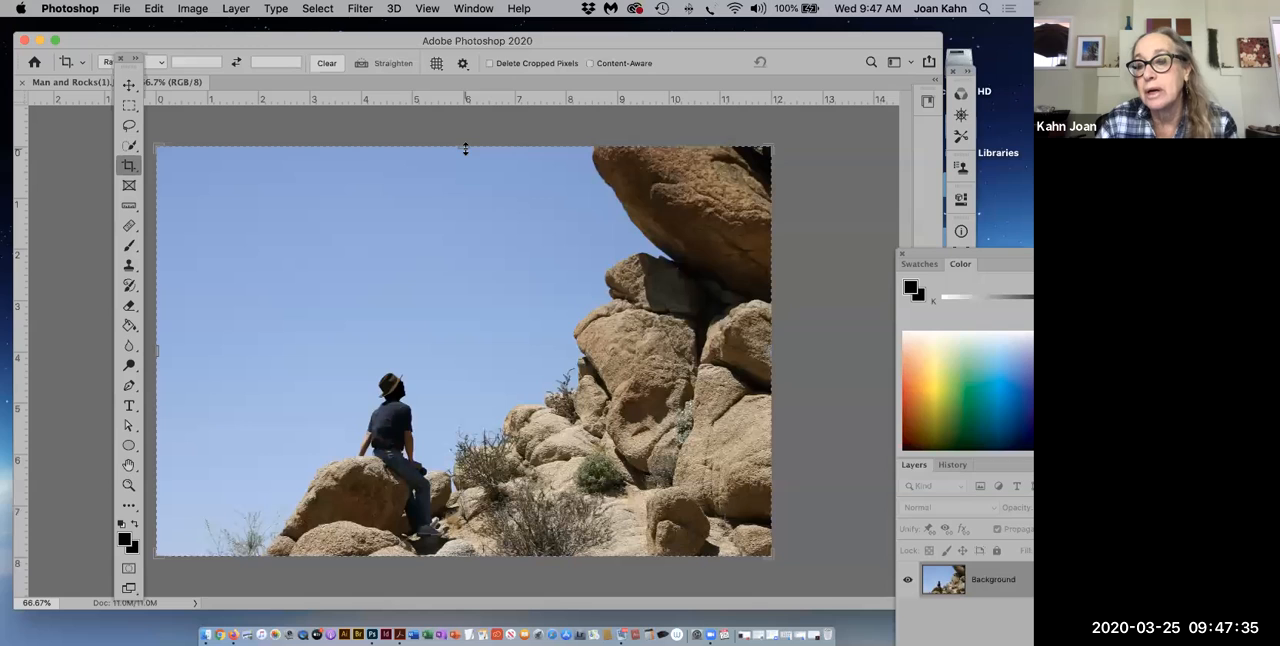
{"action": "left_click_drag", "start_coordinate": [465, 148], "coordinate": [465, 203]}
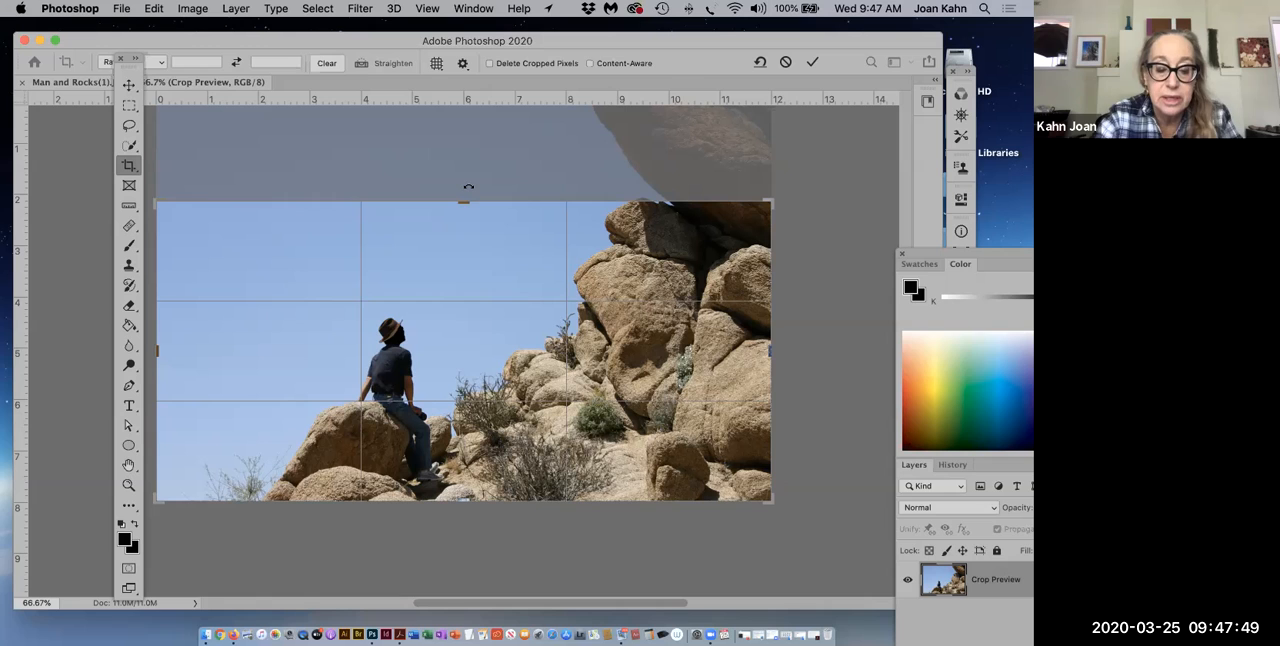
{"action": "left_click_drag", "start_coordinate": [468, 190], "coordinate": [468, 108]}
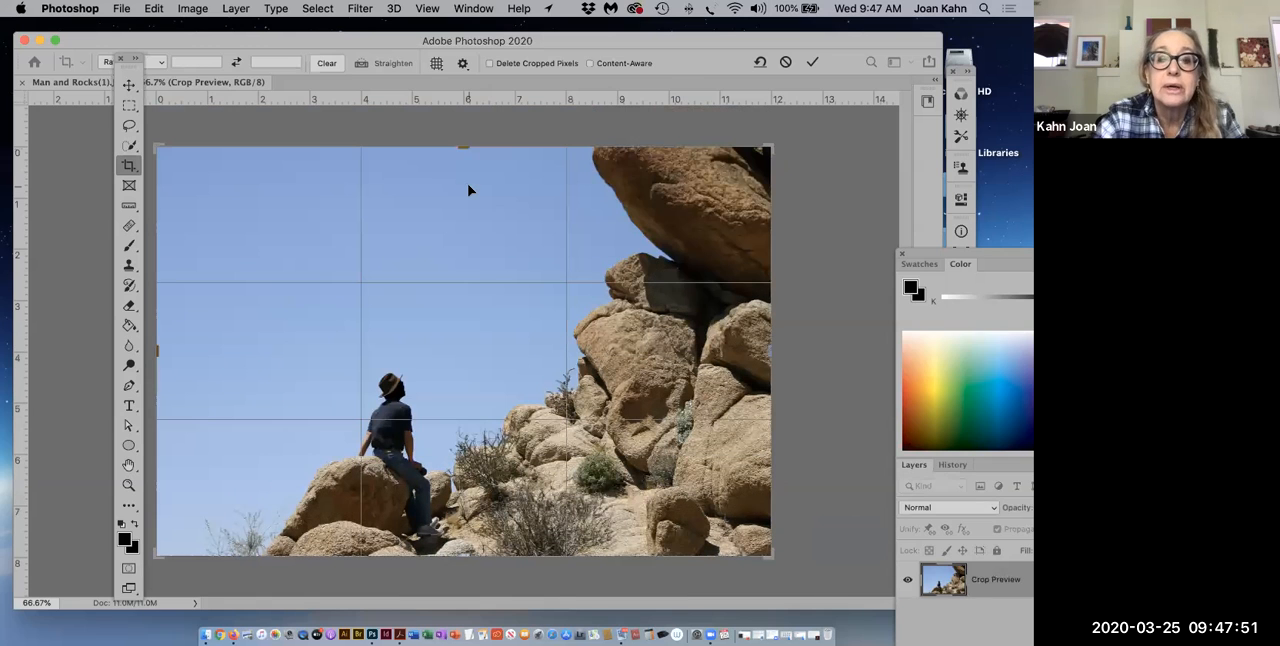
{"action": "left_click", "coordinate": [134, 150]}
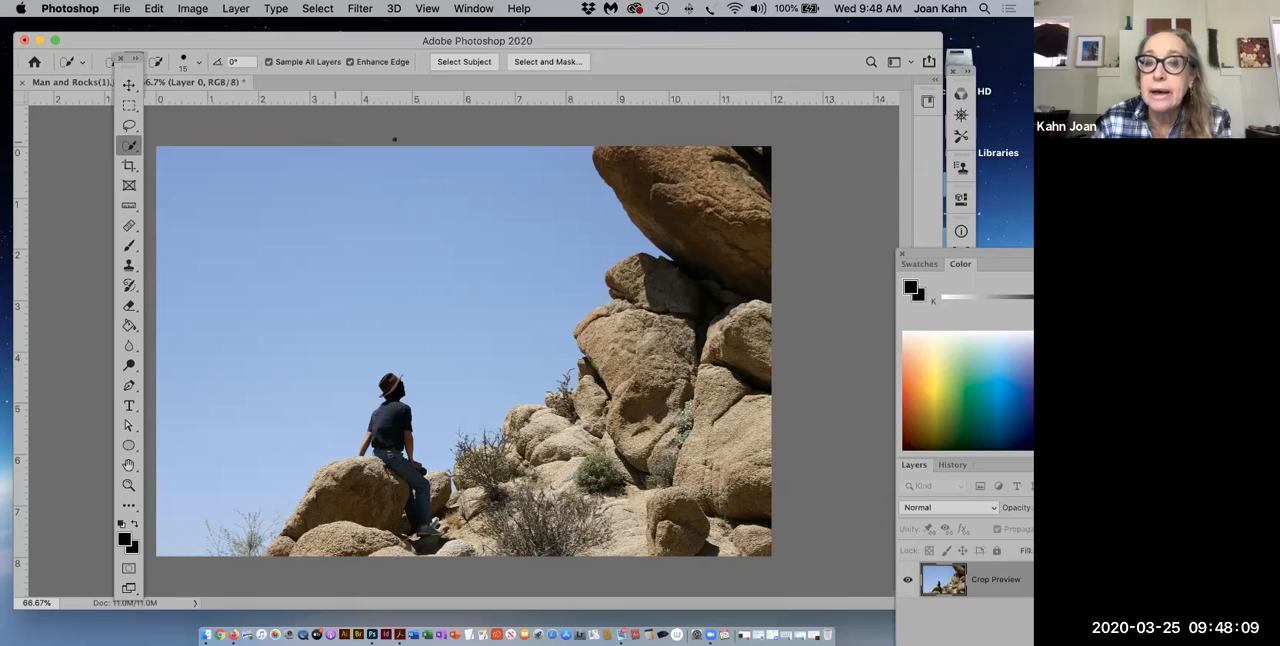
Step: Try selecting the whole sky with the Magic Wand, adding the missed sky areas to the selection, and deselect it
{"action": "left_click_drag", "start_coordinate": [686, 47], "coordinate": [668, 47]}
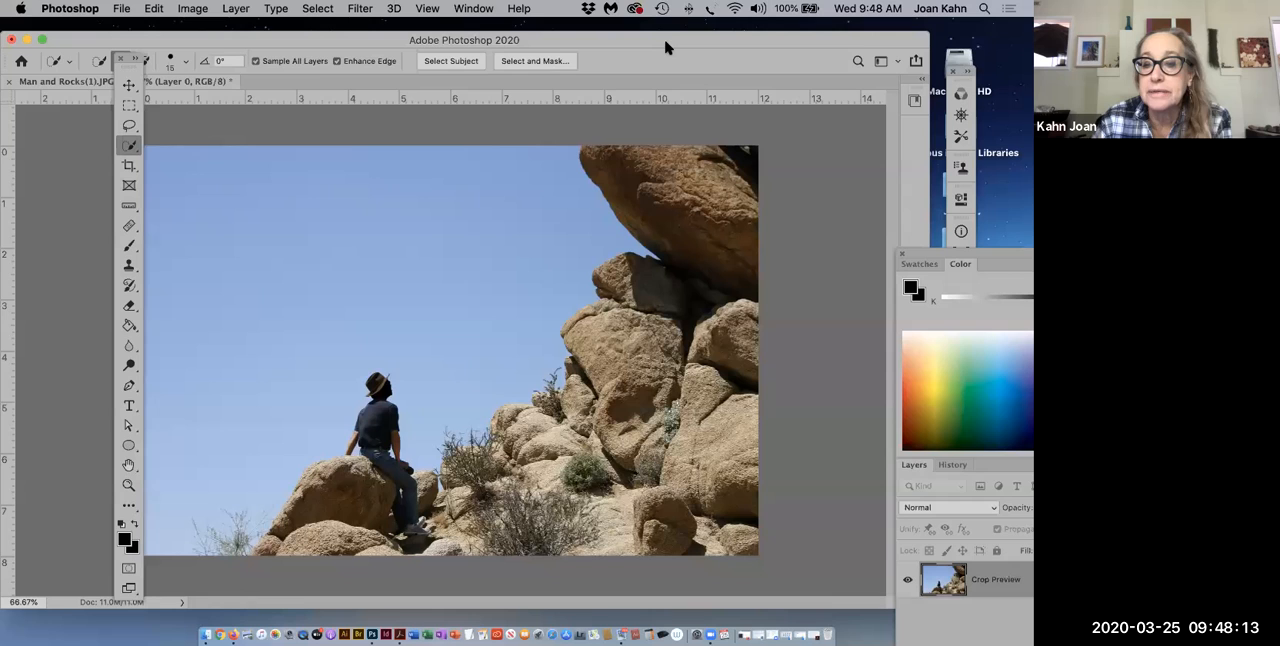
{"action": "left_click", "coordinate": [128, 485]}
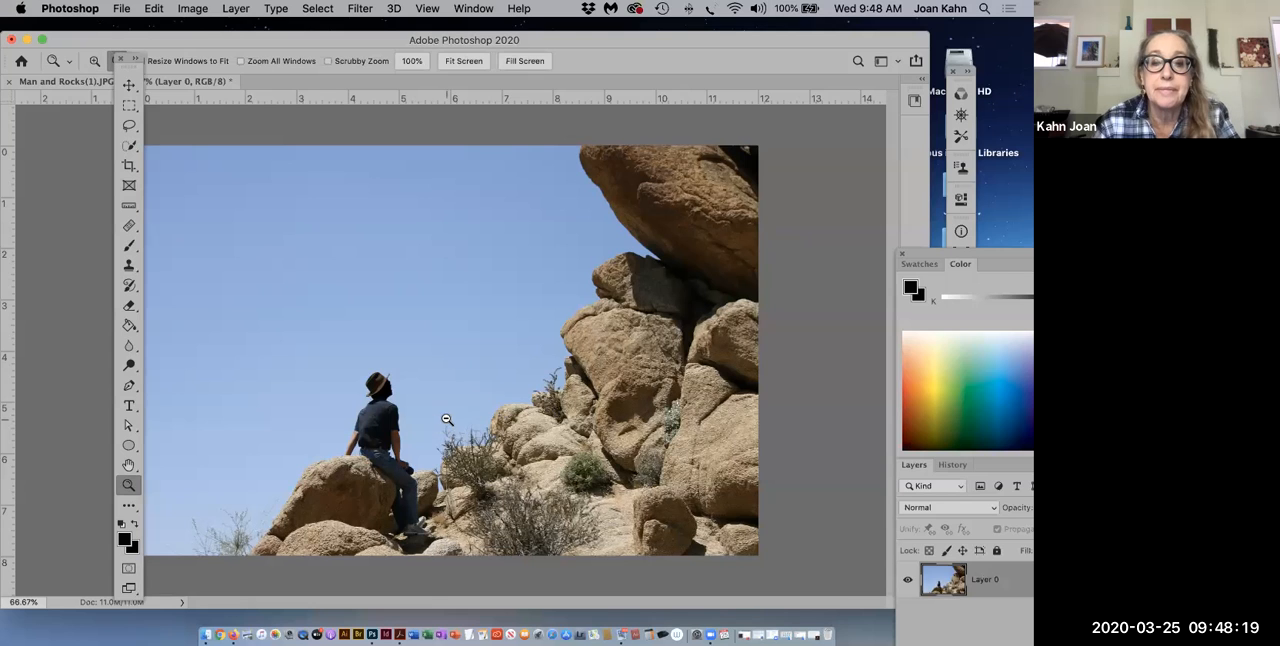
{"action": "left_click", "coordinate": [450, 424], "text": "alt"}
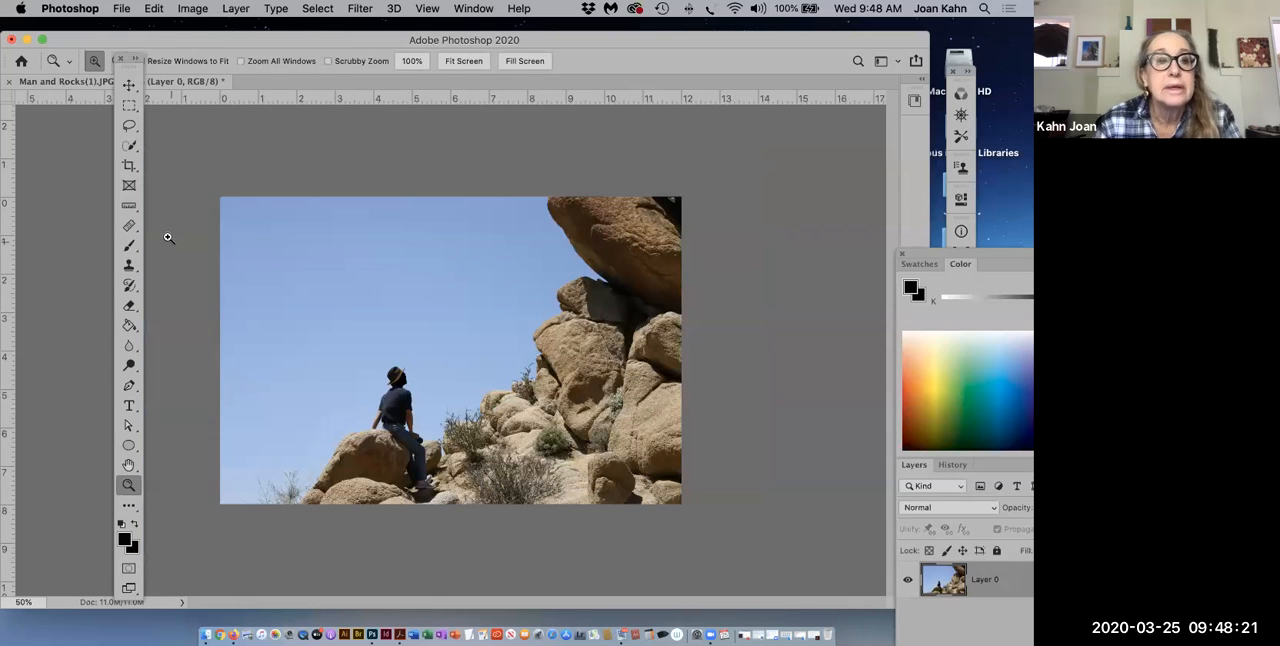
{"action": "left_click", "coordinate": [130, 149]}
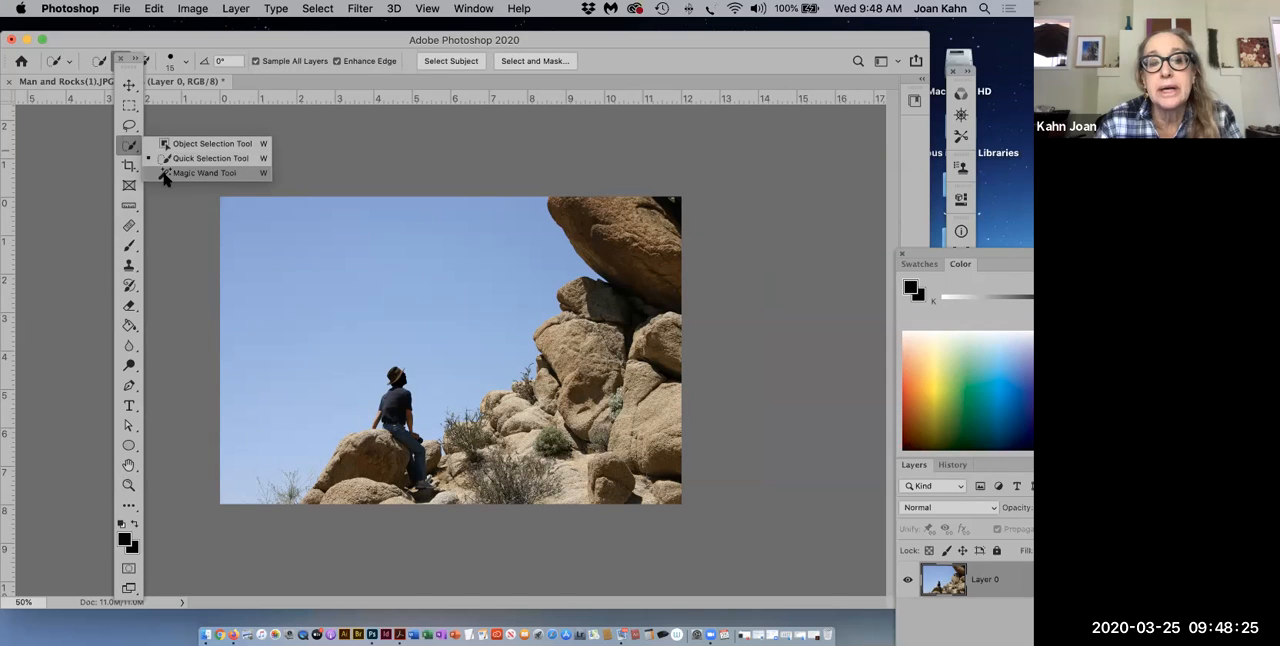
{"action": "left_click", "coordinate": [165, 175]}
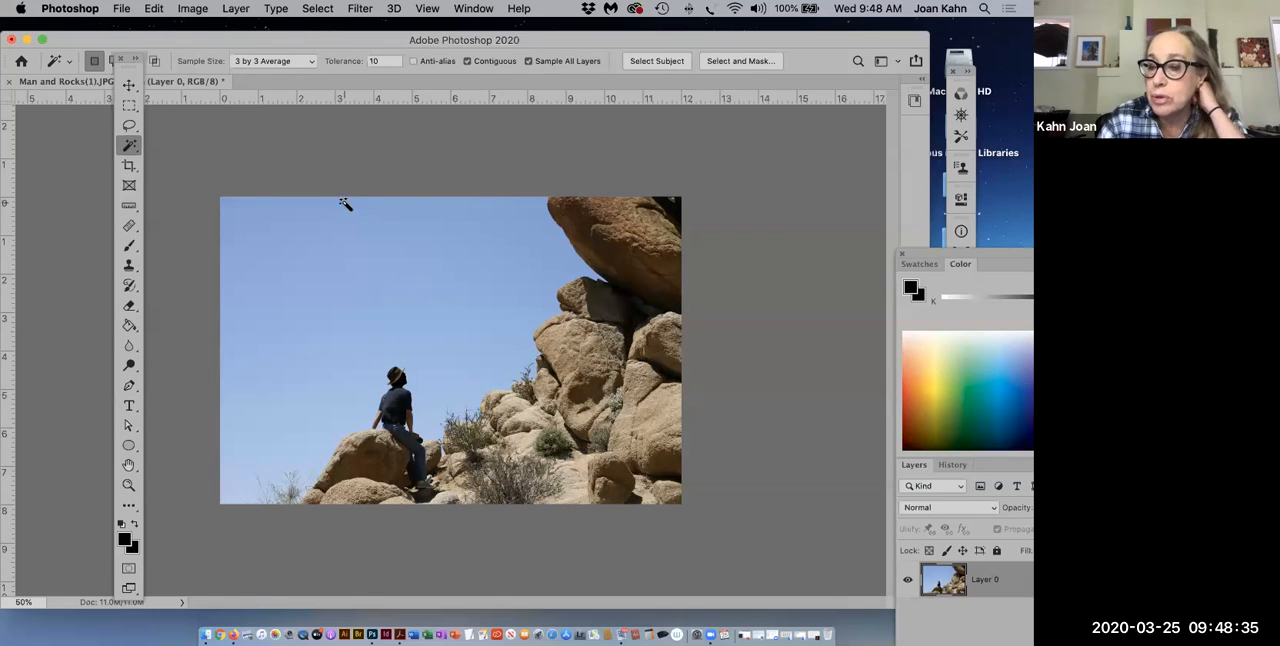
{"action": "left_click", "coordinate": [385, 248]}
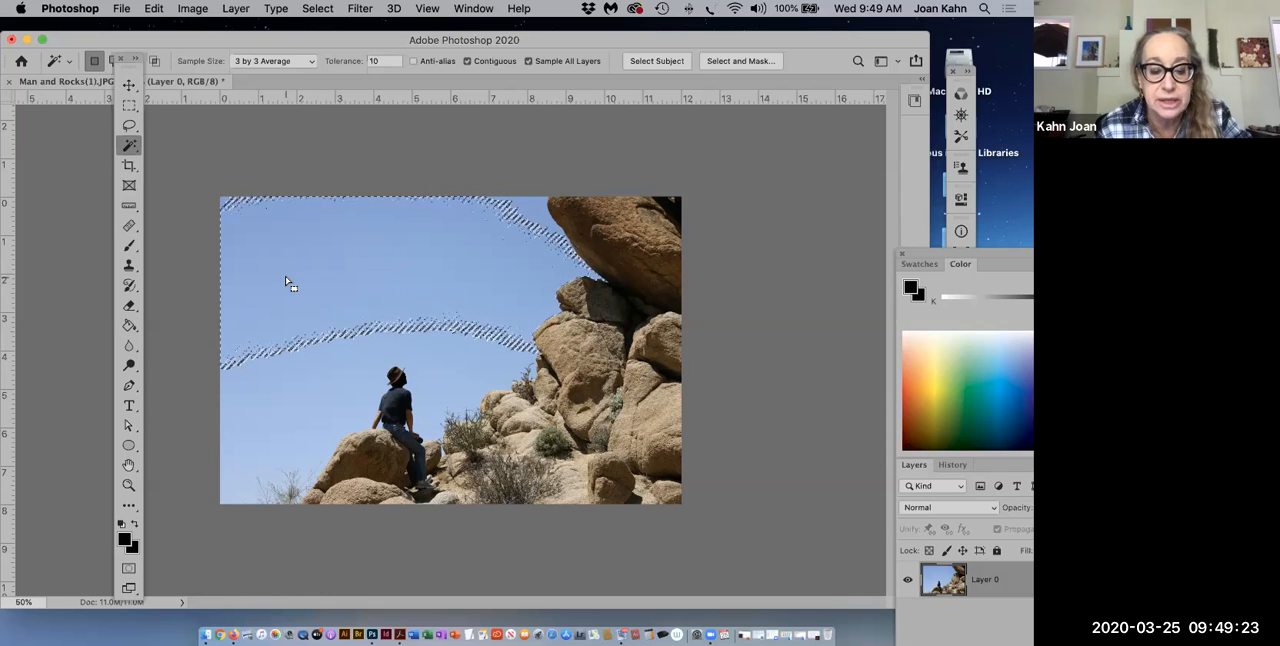
{"action": "left_click", "coordinate": [446, 392], "text": "shift"}
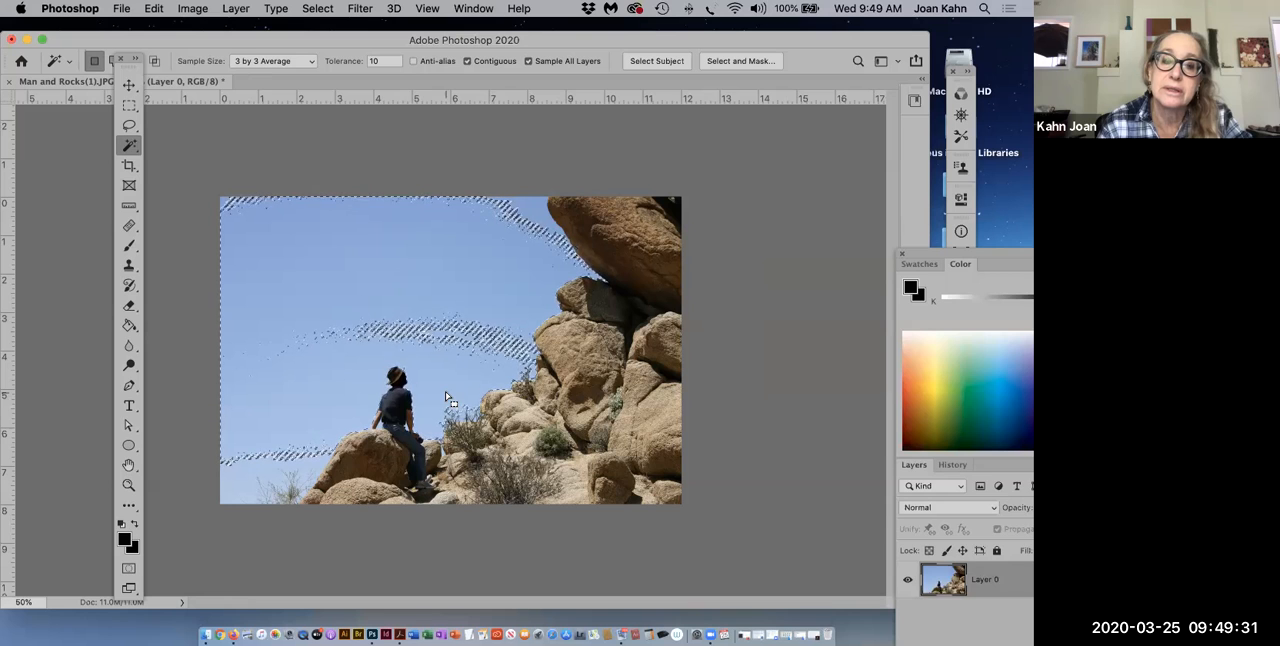
{"action": "left_click", "coordinate": [249, 489], "text": "shift"}
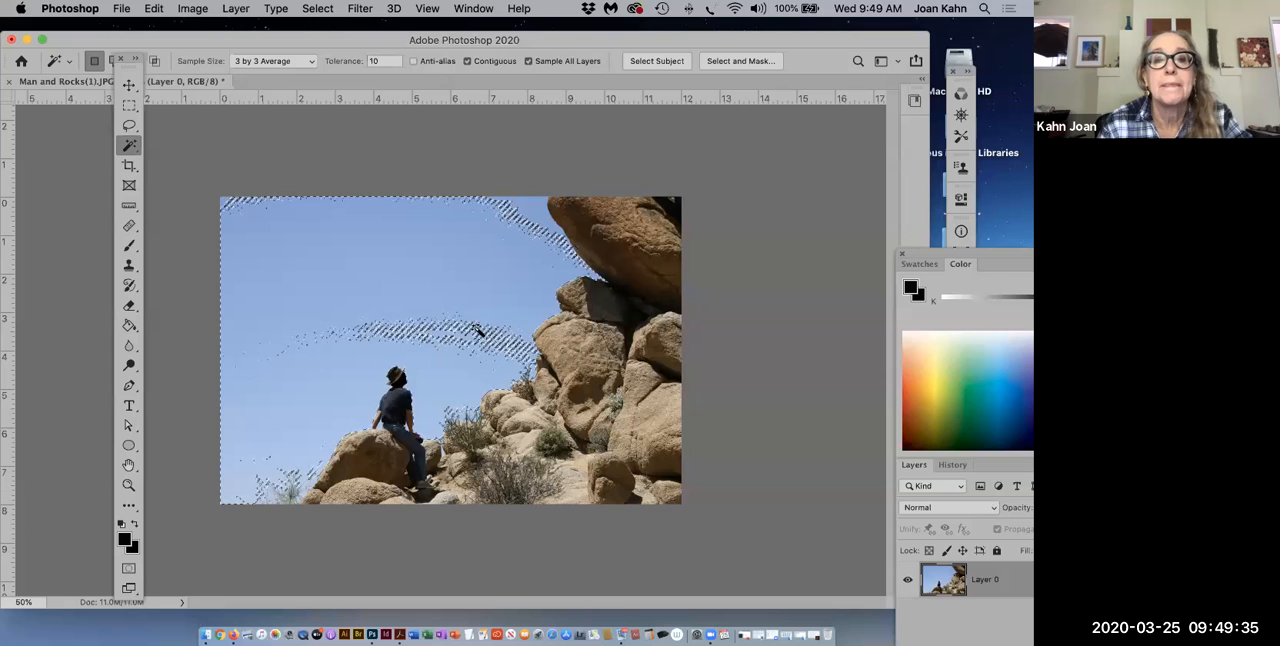
{"action": "left_click", "coordinate": [531, 218], "text": "shift"}
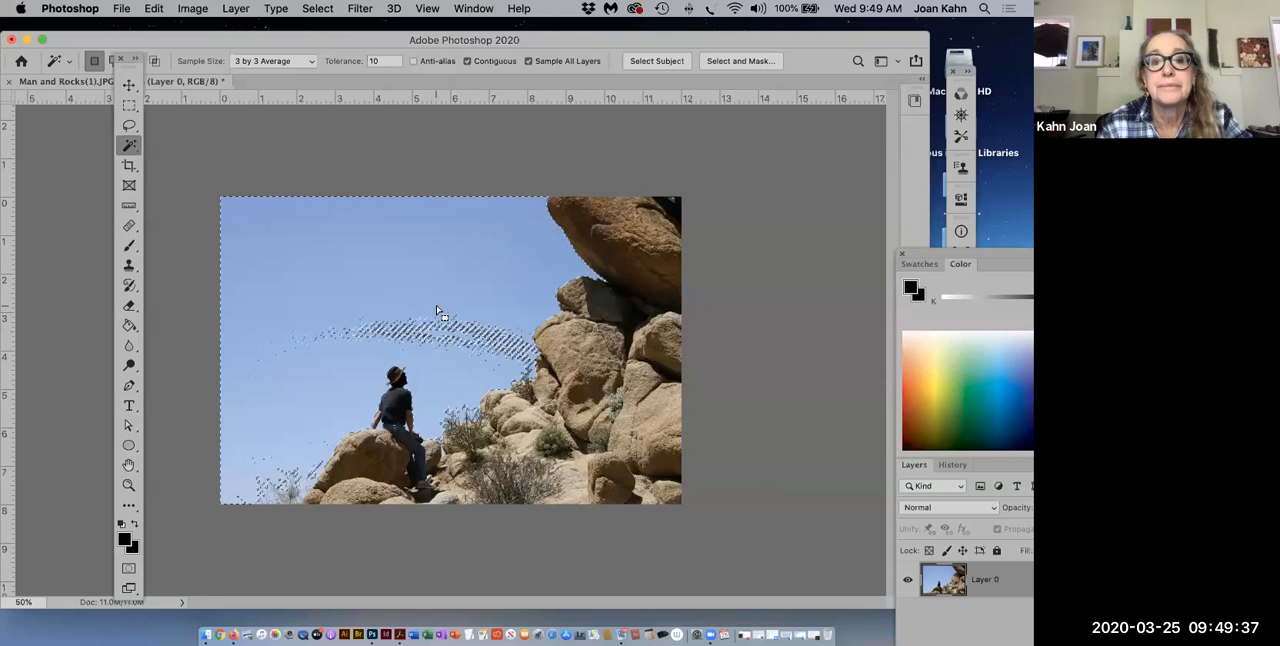
{"action": "left_click", "coordinate": [440, 335], "text": "shift"}
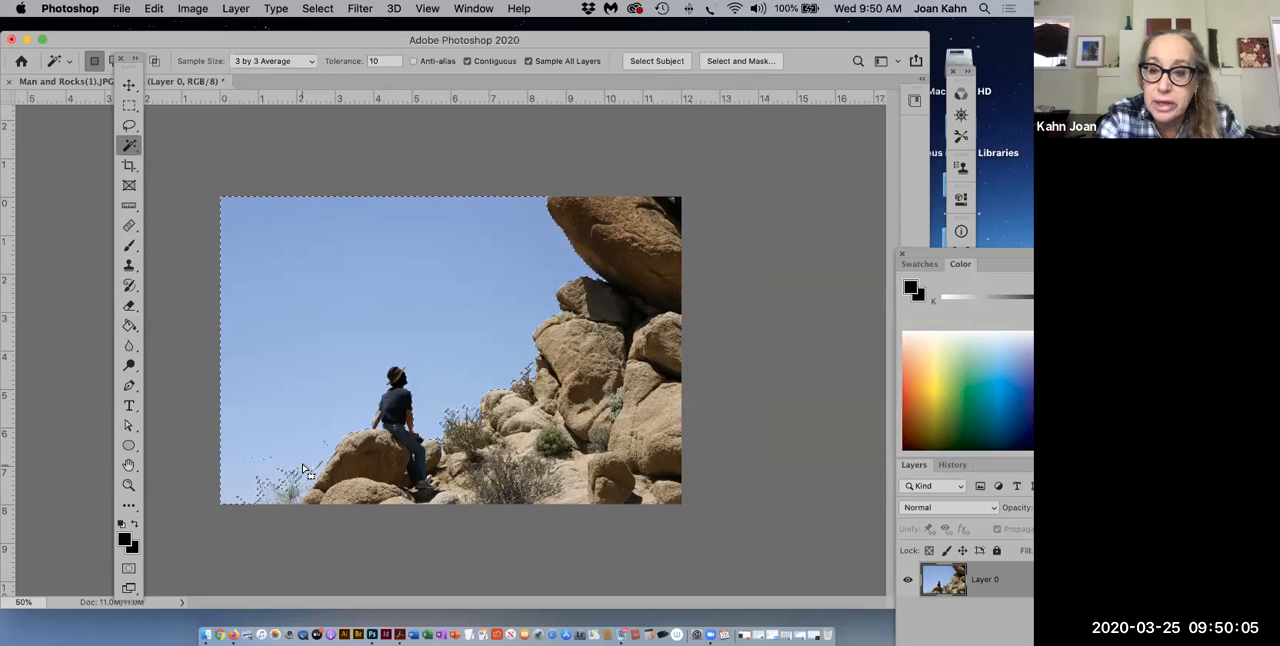
{"action": "key", "text": "super+d"}
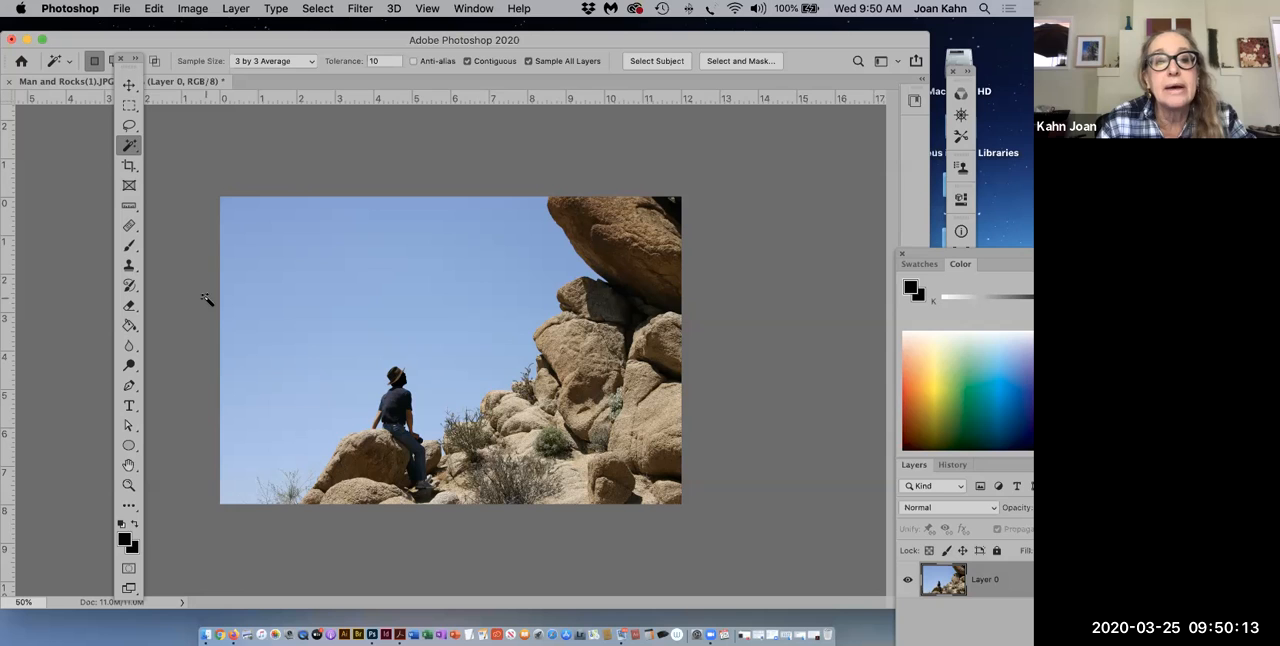
Step: Select the whole sky with the Quick Selection tool, using a brush size of 125
{"action": "left_click", "coordinate": [131, 148]}
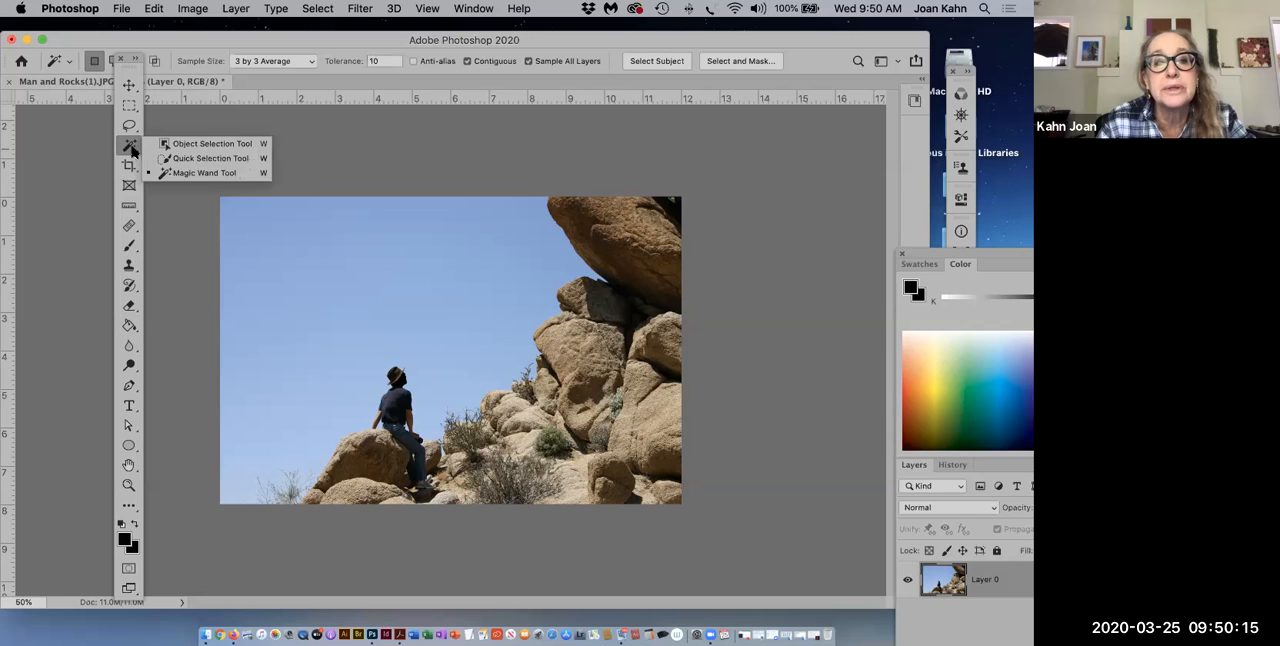
{"action": "left_click", "coordinate": [181, 159]}
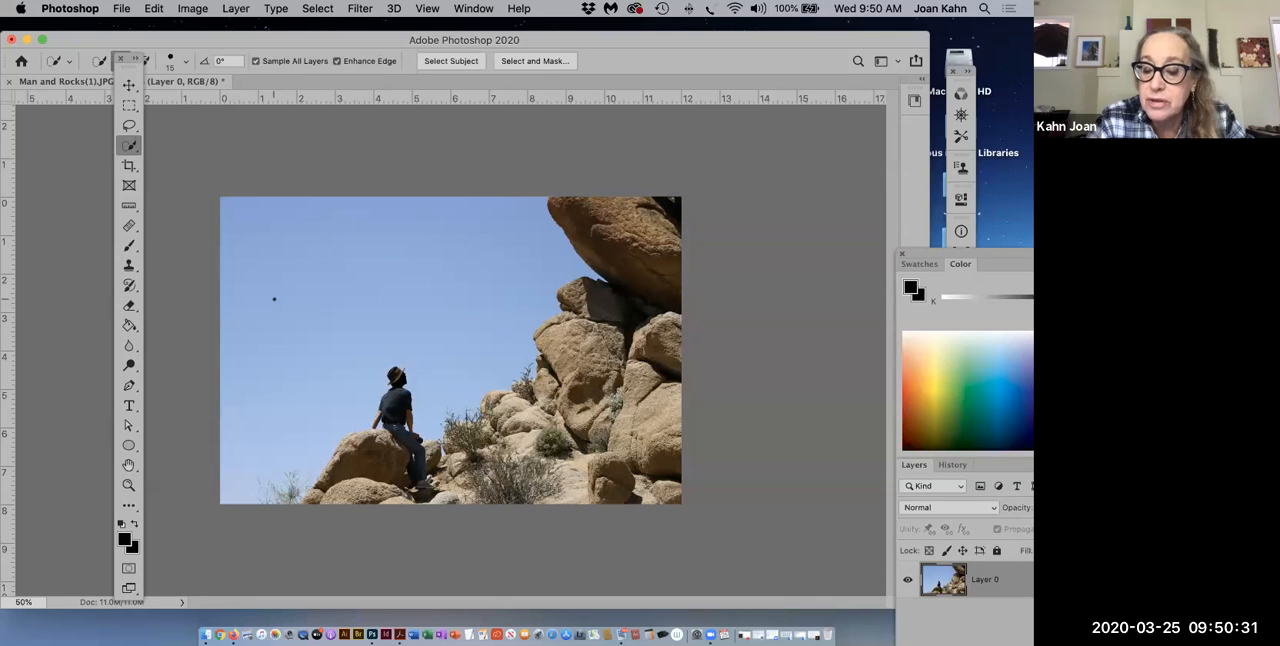
{"action": "key", "text": "bracketright"}
{"action": "key", "text": "bracketright"}
{"action": "key", "text": "bracketright"}
{"action": "key", "text": "bracketright"}
{"action": "key", "text": "bracketright"}
{"action": "key", "text": "bracketright"}
{"action": "key", "text": "bracketright"}
{"action": "key", "text": "bracketright"}
{"action": "key", "text": "bracketright"}
{"action": "key", "text": "bracketright"}
{"action": "key", "text": "bracketright"}
{"action": "key", "text": "bracketright"}
{"action": "key", "text": "bracketright"}
{"action": "key", "text": "bracketright"}
{"action": "key", "text": "bracketright"}
{"action": "key", "text": "bracketright"}
{"action": "key", "text": "bracketright"}
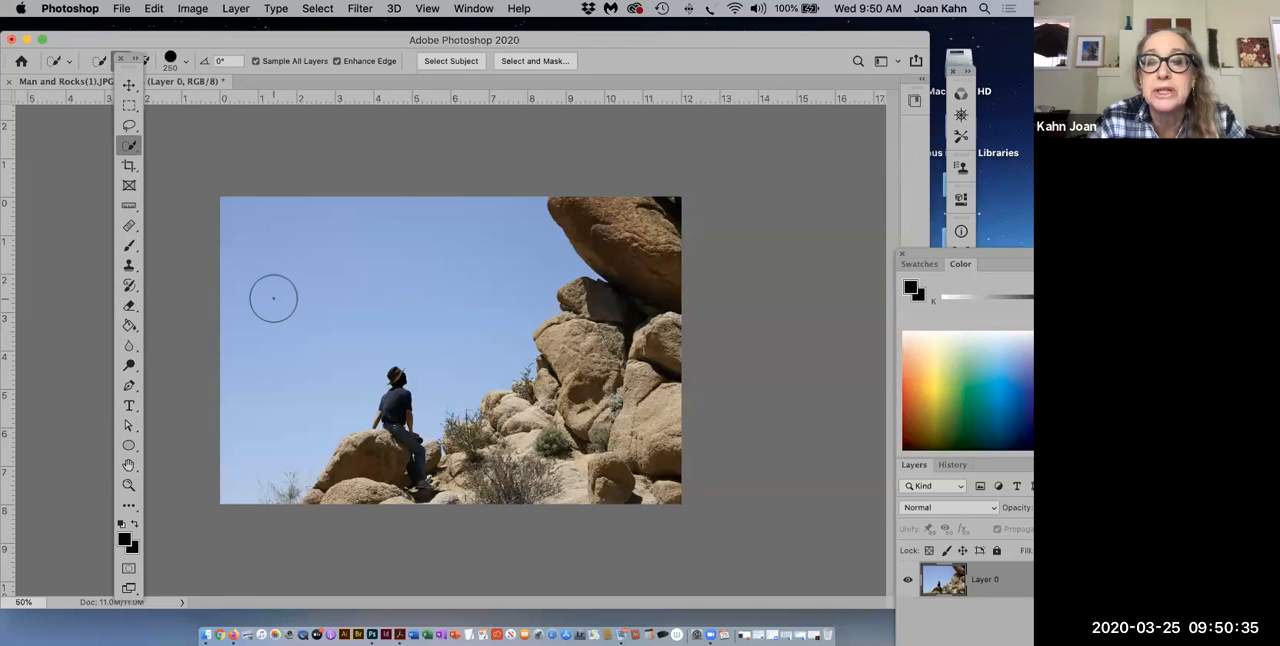
{"action": "key", "text": "bracketleft"}
{"action": "key", "text": "bracketleft"}
{"action": "key", "text": "bracketleft"}
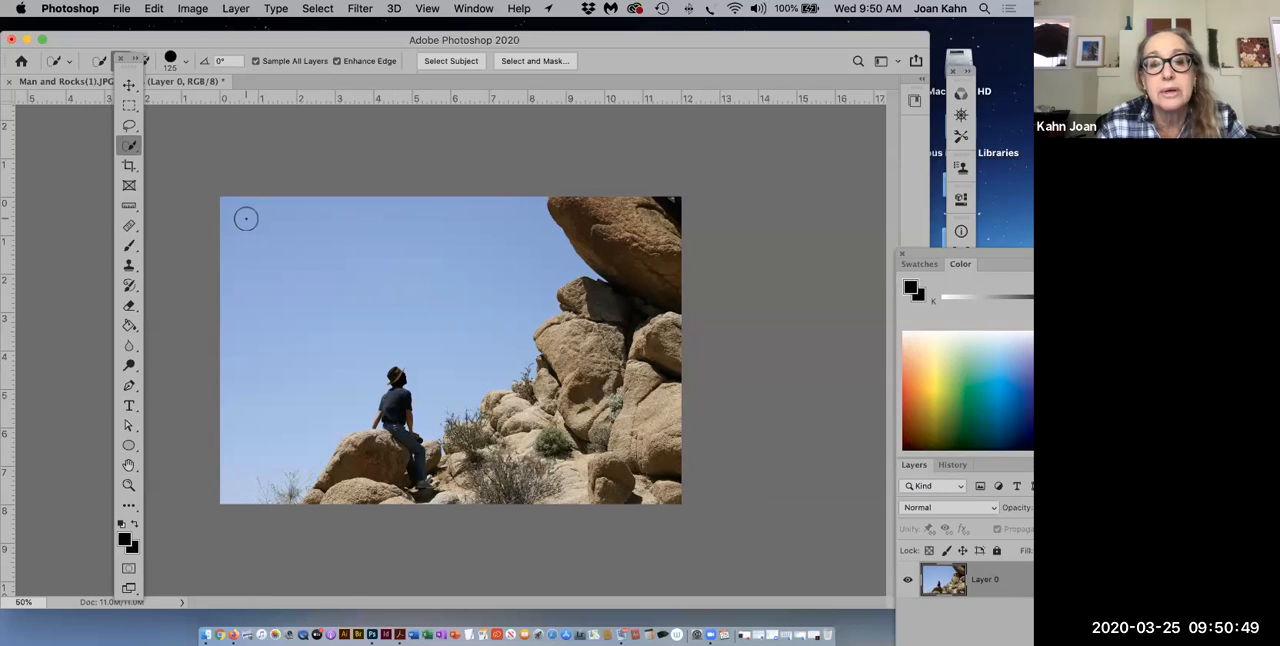
{"action": "mouse_move", "coordinate": [246, 218]}
{"action": "left_mouse_down"}
{"action": "mouse_move", "coordinate": [431, 225]}
{"action": "mouse_move", "coordinate": [459, 241]}
{"action": "mouse_move", "coordinate": [453, 313]}
{"action": "left_mouse_up"}
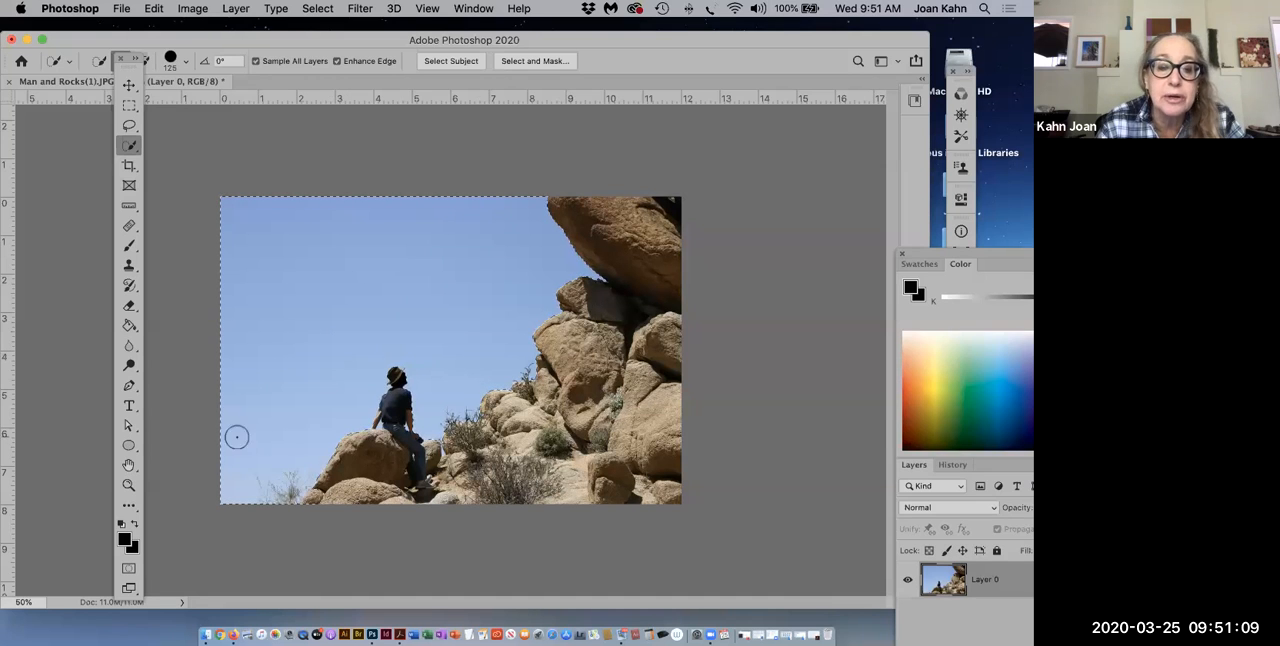
Step: Enlarge the area around the man and the bush beside him and reduce the Quick Selection brush size to 8
{"action": "left_click", "coordinate": [129, 485]}
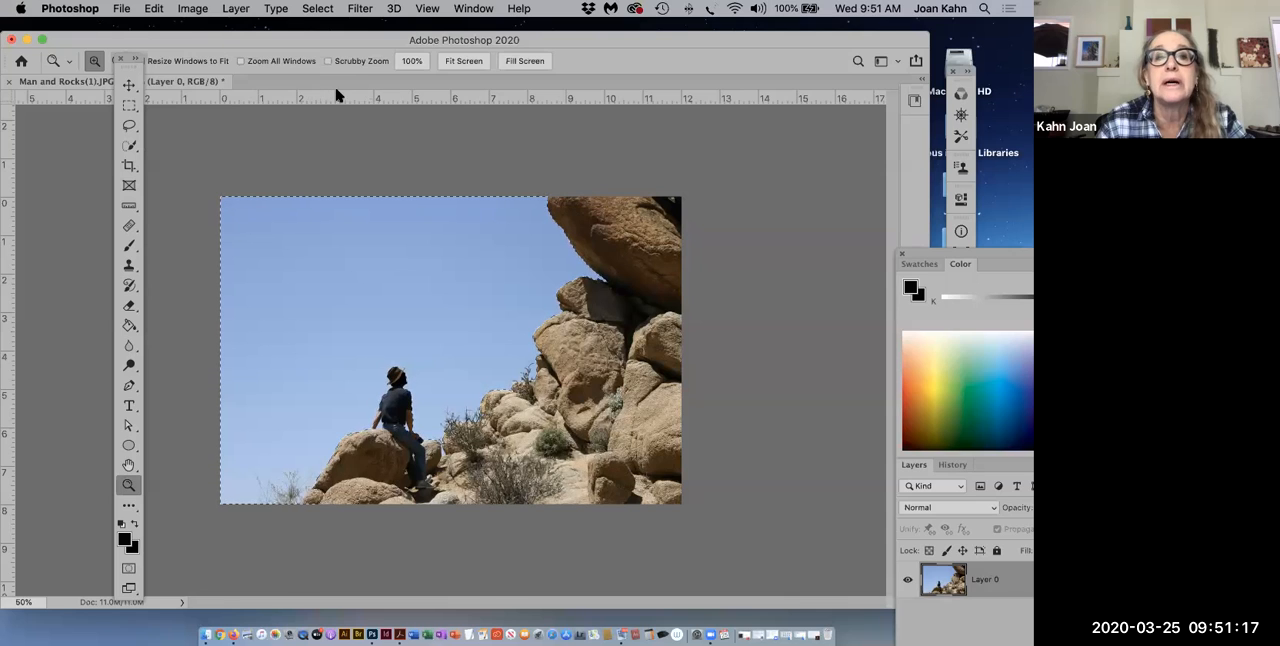
{"action": "left_click_drag", "start_coordinate": [406, 394], "coordinate": [479, 470]}
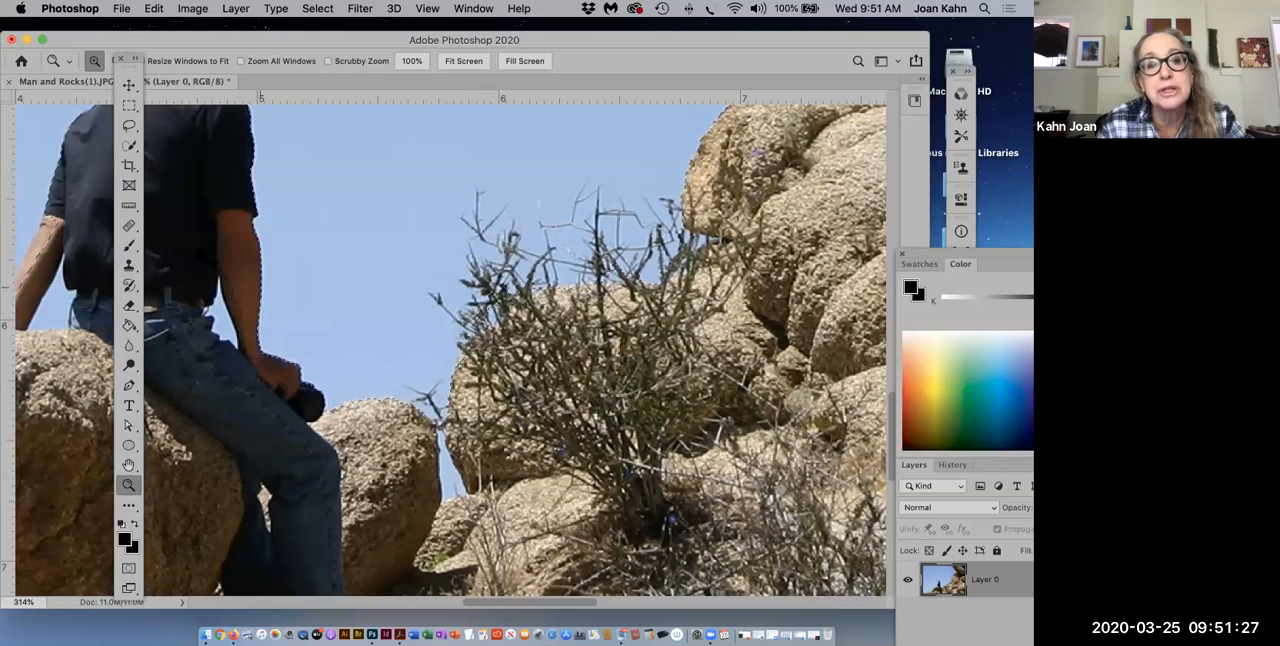
{"action": "left_click", "coordinate": [129, 147]}
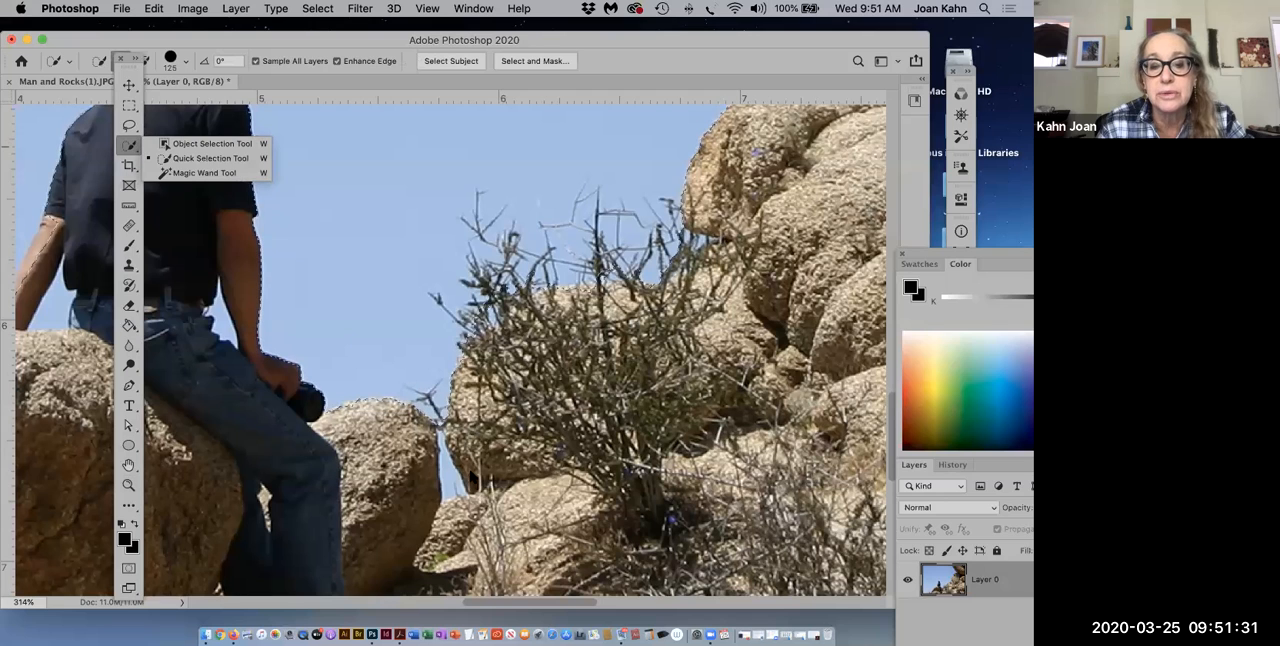
{"action": "left_click", "coordinate": [471, 472]}
{"action": "key", "text": "bracketleft"}
{"action": "key", "text": "bracketleft"}
{"action": "key", "text": "bracketleft"}
{"action": "key", "text": "bracketleft"}
{"action": "key", "text": "bracketleft"}
{"action": "key", "text": "bracketleft"}
{"action": "key", "text": "bracketleft"}
{"action": "key", "text": "bracketleft"}
{"action": "key", "text": "bracketleft"}
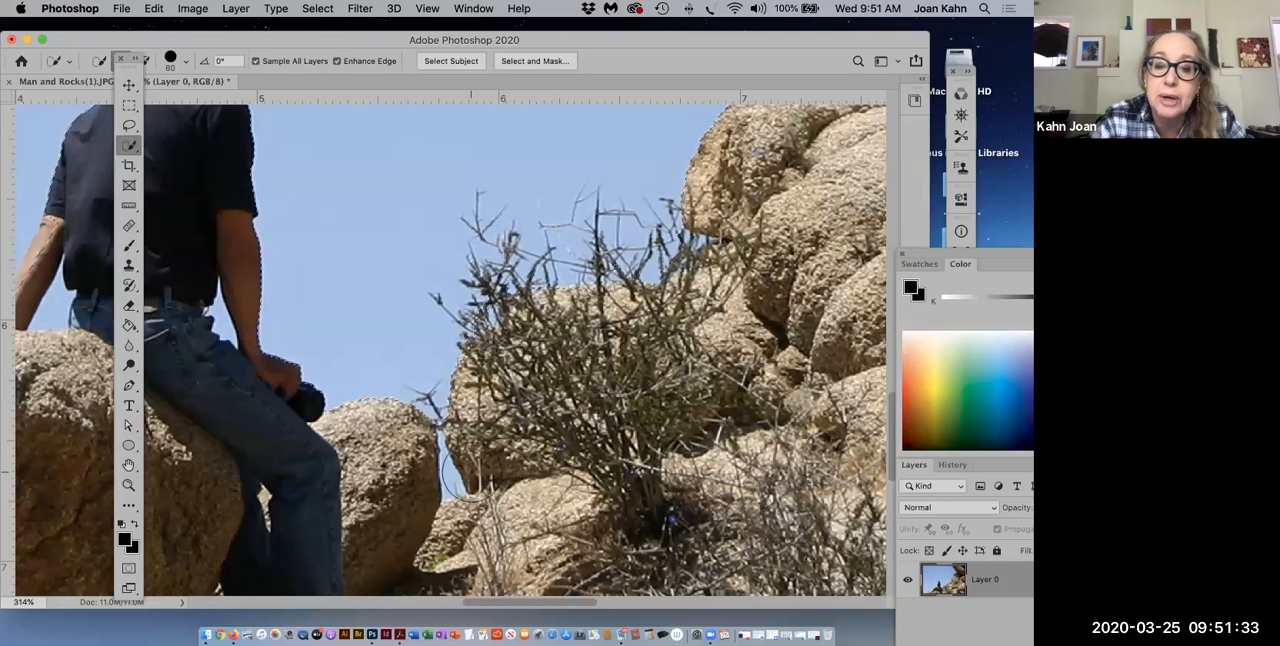
{"action": "key", "text": "bracketleft"}
{"action": "key", "text": "bracketleft"}
{"action": "key", "text": "bracketleft"}
{"action": "key", "text": "bracketleft"}
{"action": "key", "text": "bracketleft"}
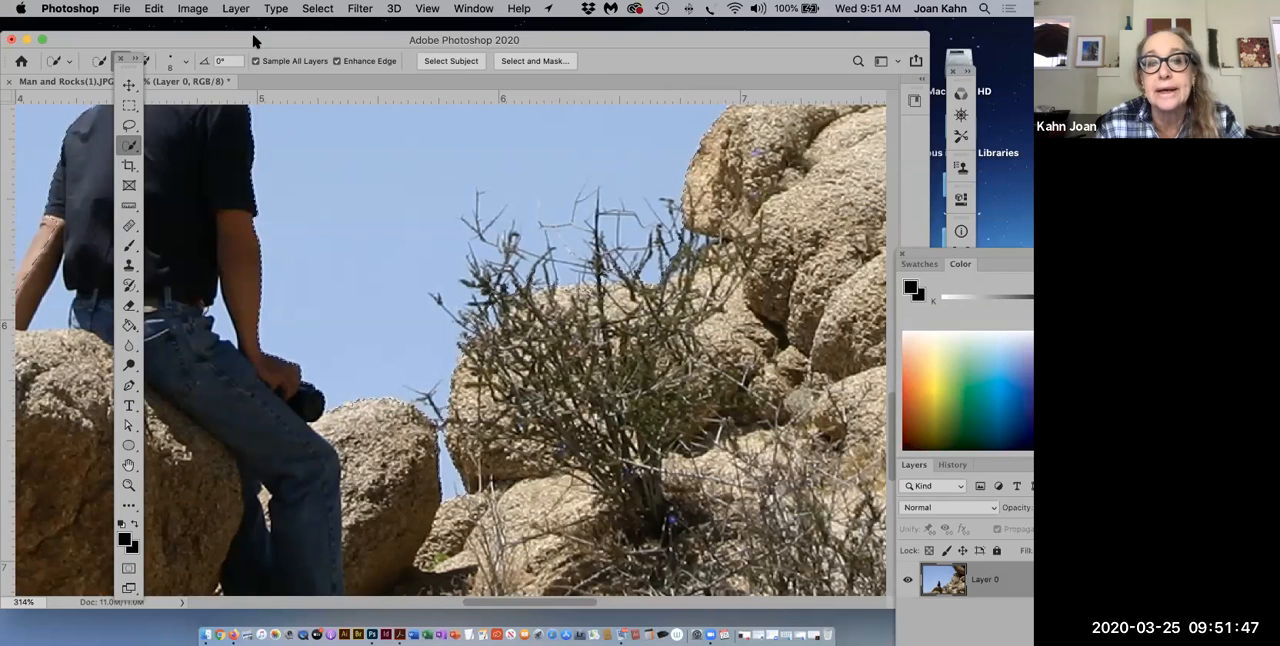
Step: Set the Quick Selection tool to subtract from the selection and check the selection edge around the man's arm and hat
{"action": "left_click_drag", "start_coordinate": [352, 40], "coordinate": [541, 41]}
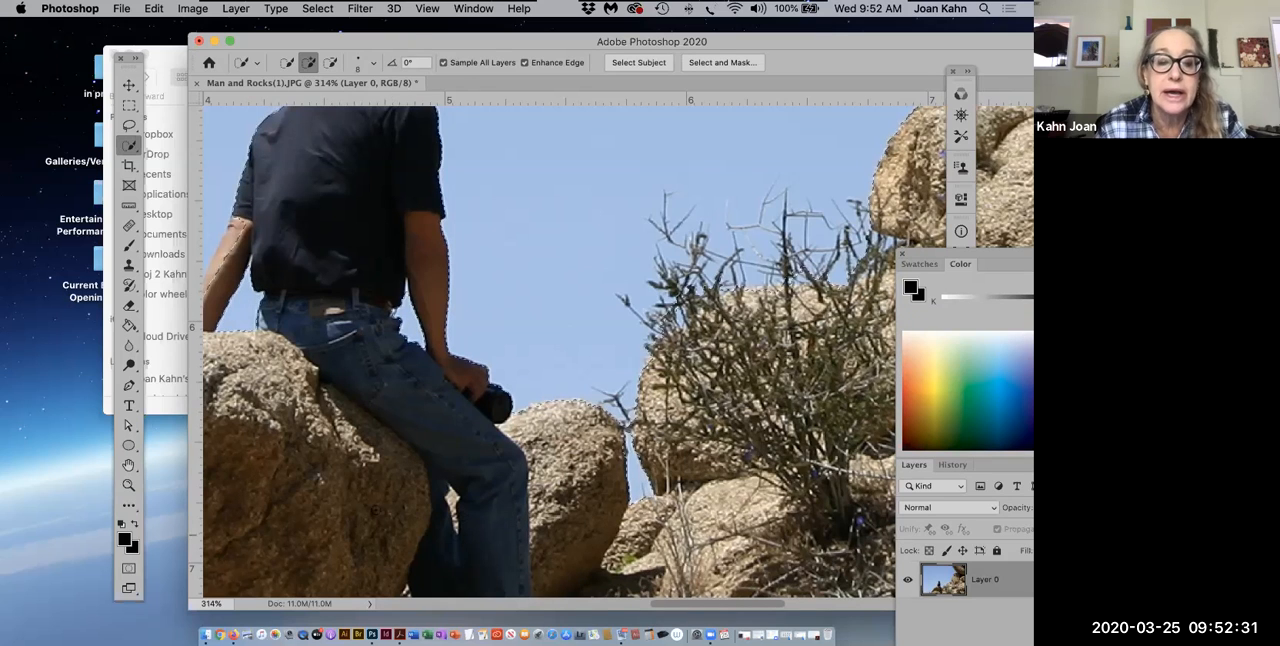
{"action": "left_click", "coordinate": [134, 464]}
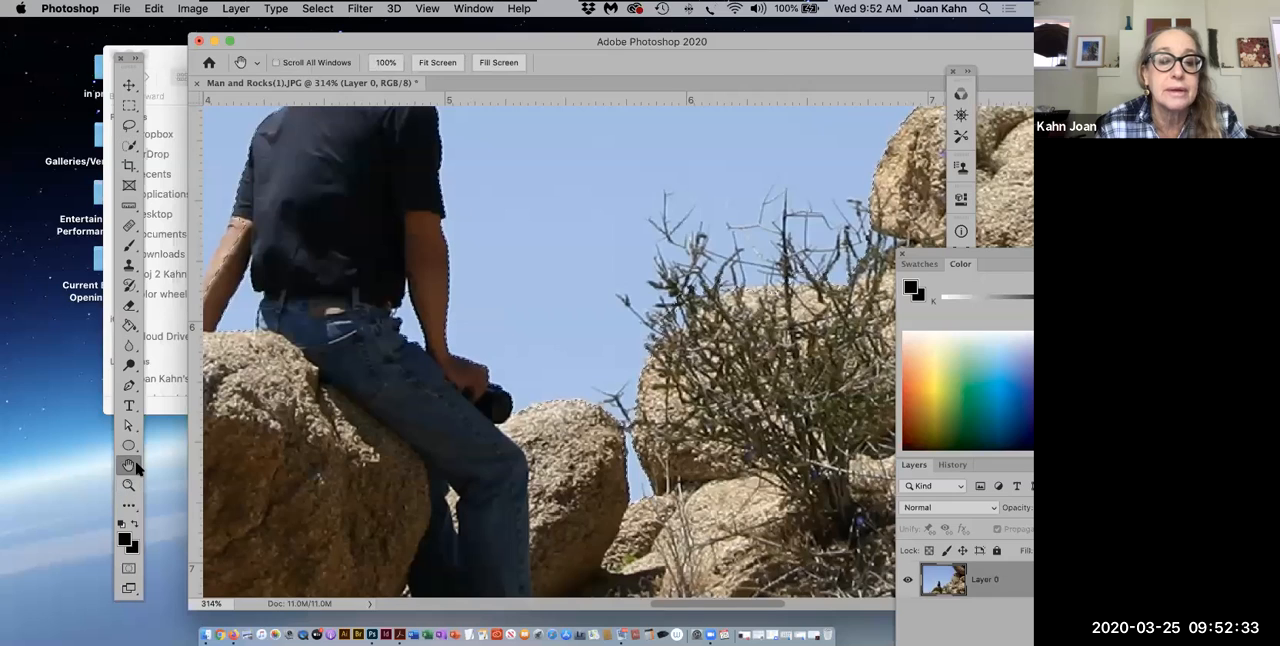
{"action": "left_click_drag", "start_coordinate": [349, 393], "coordinate": [487, 442]}
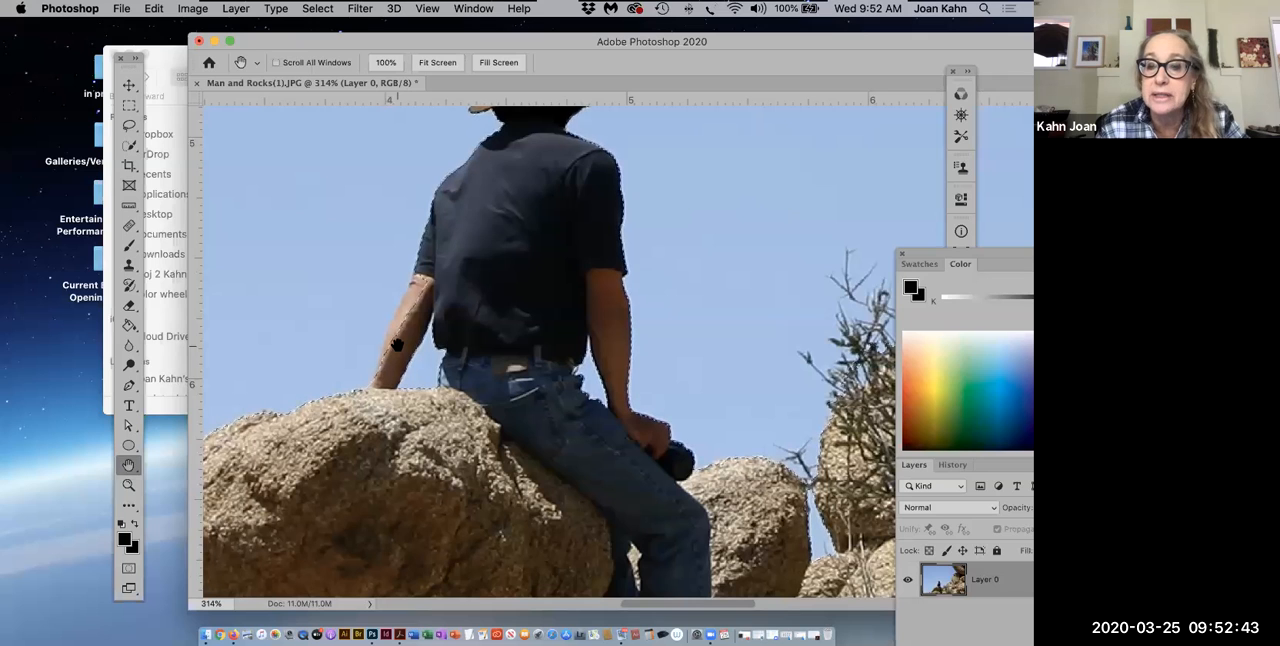
{"action": "left_click", "coordinate": [128, 148]}
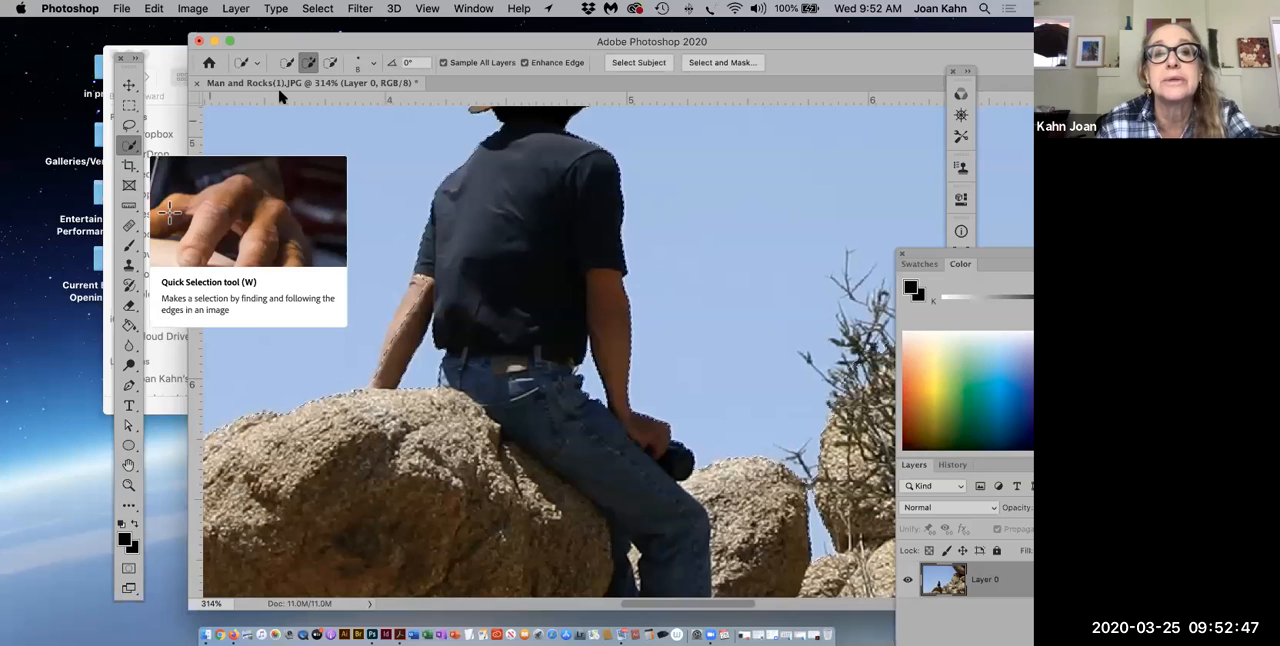
{"action": "left_click", "coordinate": [331, 64]}
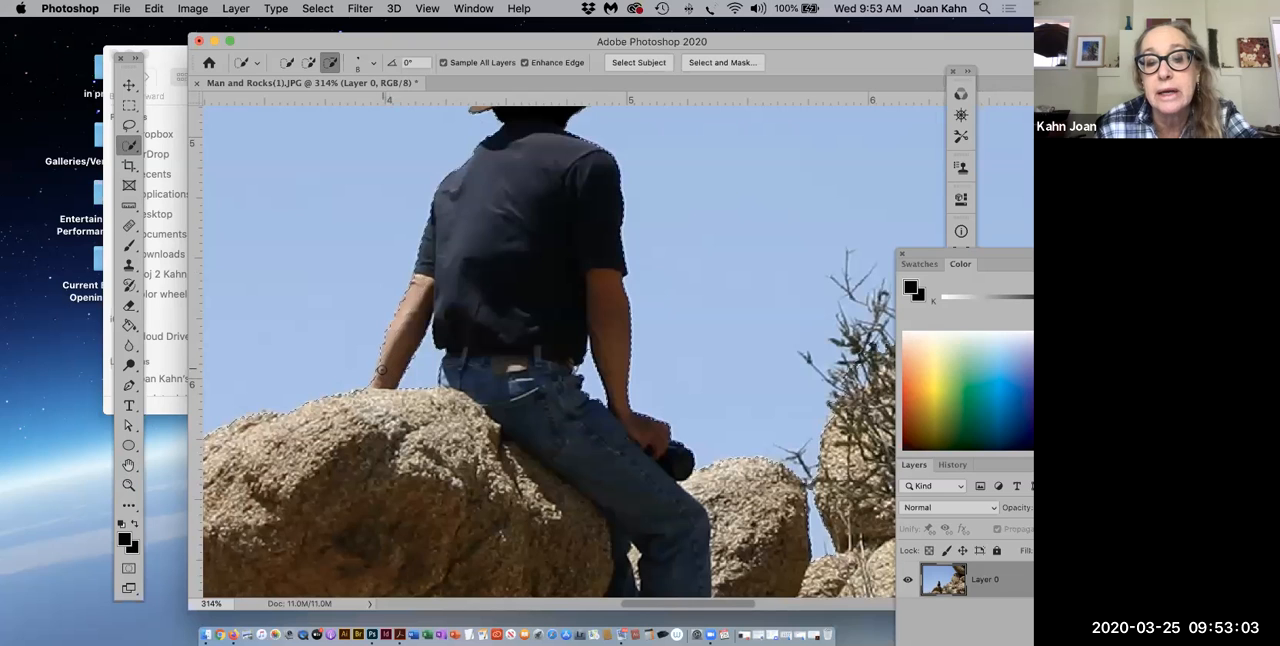
{"action": "scroll", "coordinate": [410, 362], "scroll_direction": "up", "scroll_amount": 5}
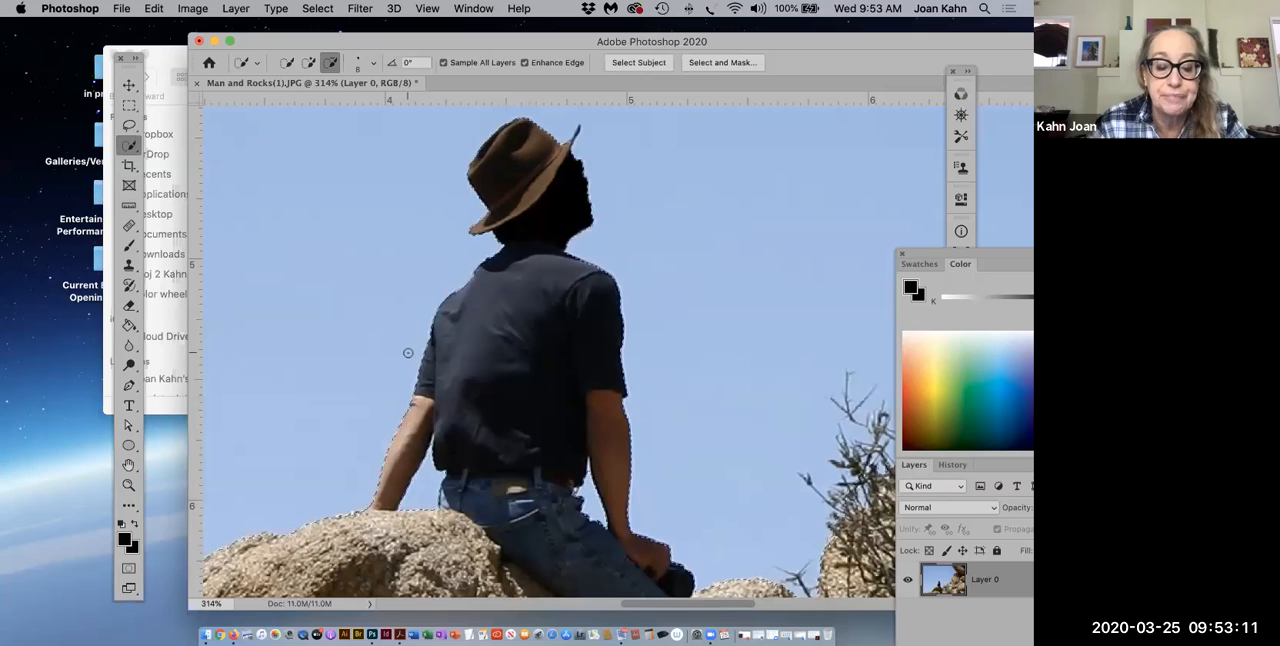
Step: Reduce the photo's view to 50% and reposition the application window so the entire photo is in view
{"action": "key", "text": "super+0"}
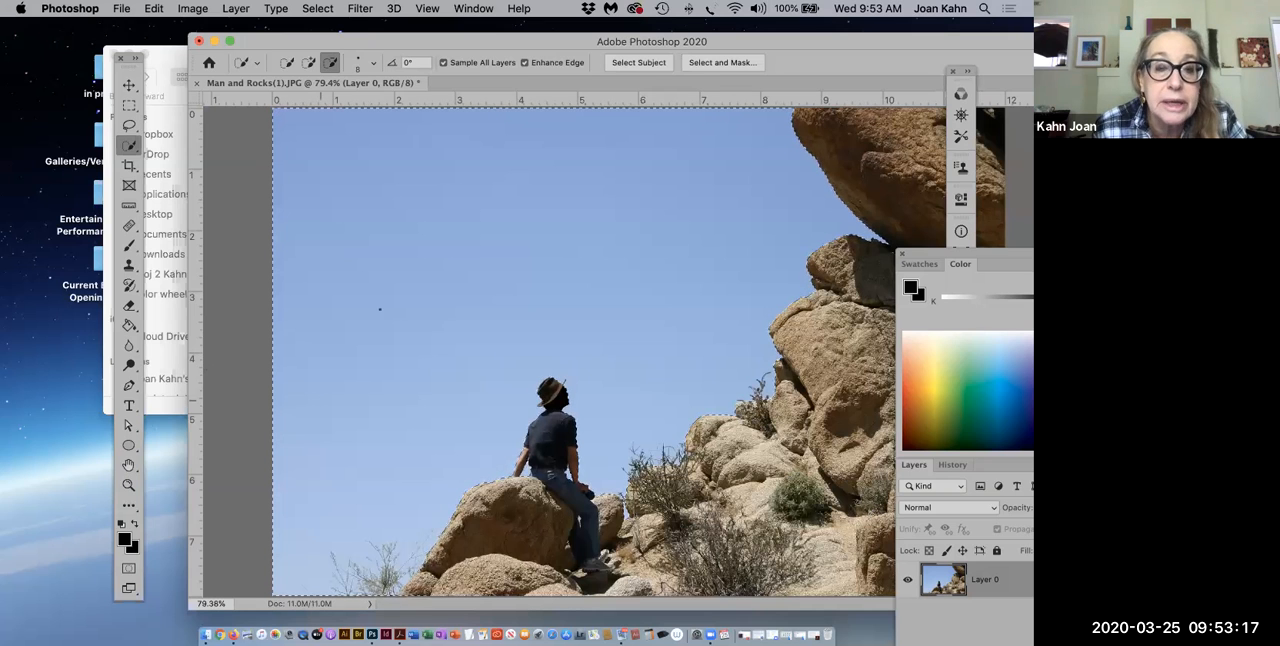
{"action": "left_click_drag", "start_coordinate": [420, 40], "coordinate": [385, 50]}
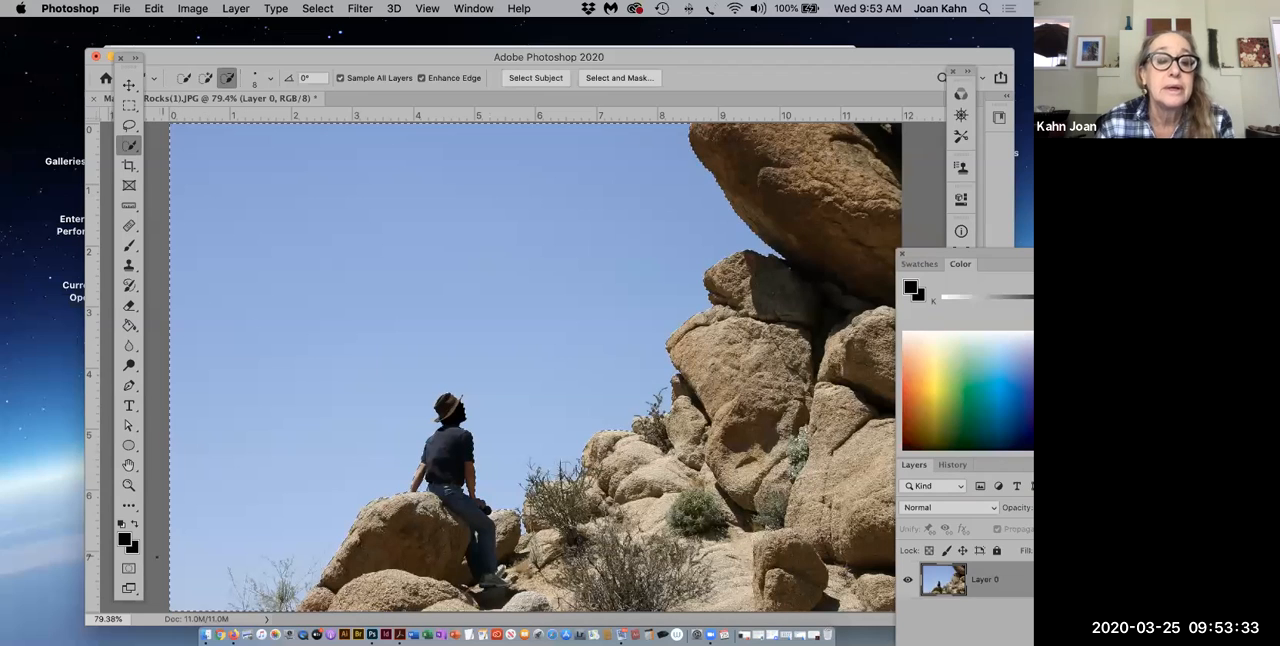
{"action": "left_click", "coordinate": [128, 484]}
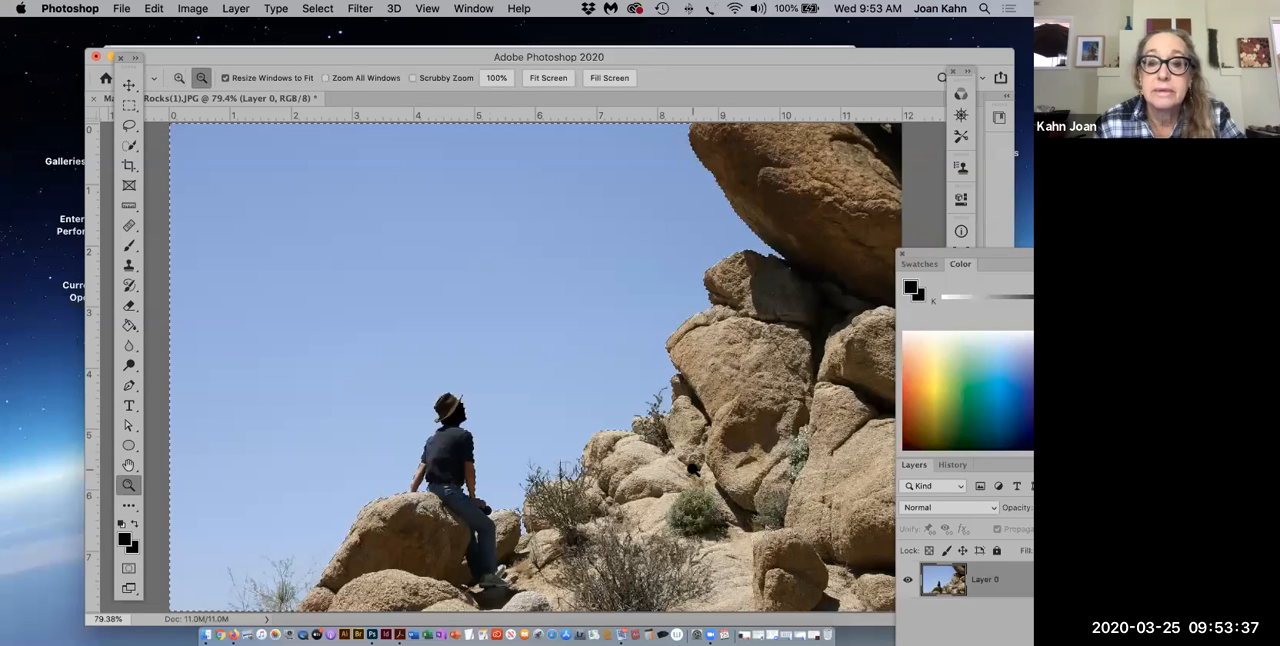
{"action": "left_click", "coordinate": [693, 468], "text": "alt"}
{"action": "left_click", "coordinate": [693, 468], "text": "alt"}
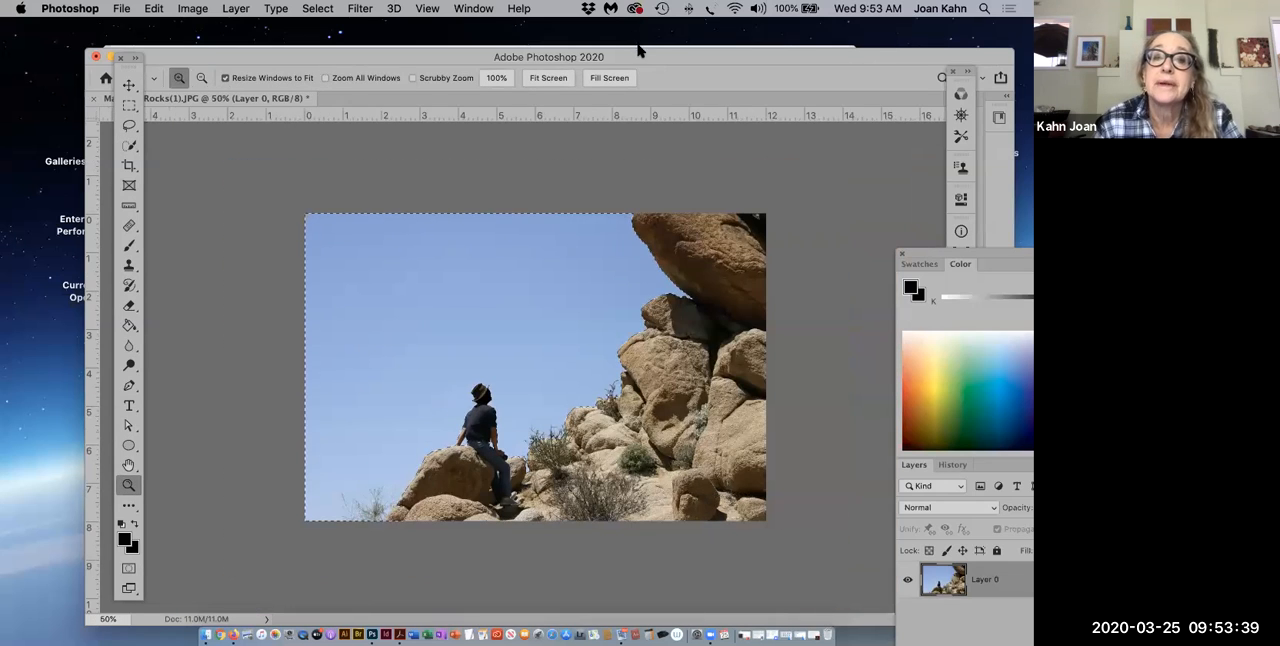
{"action": "left_click_drag", "start_coordinate": [638, 50], "coordinate": [588, 48]}
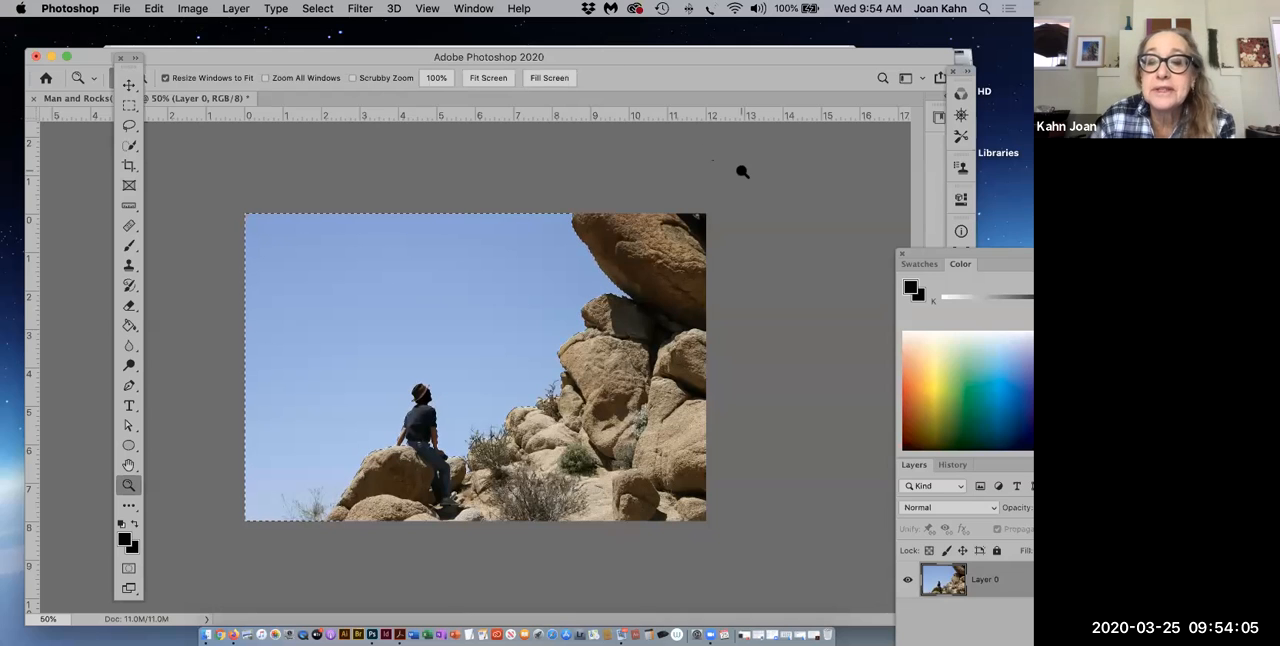
Step: Move the Color and Layers panel group fully into view and place the first group of collapsed panels below the Paragraph panel
{"action": "left_click", "coordinate": [893, 40]}
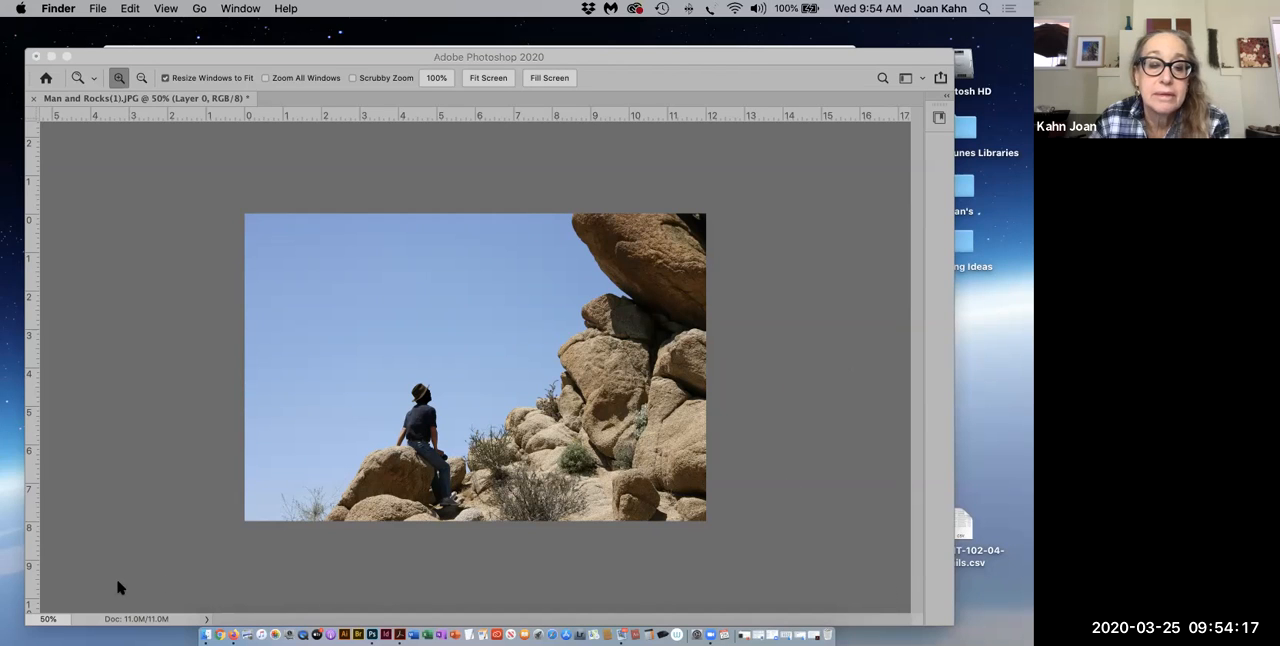
{"action": "left_click", "coordinate": [824, 532]}
{"action": "left_click_drag", "start_coordinate": [908, 252], "coordinate": [745, 84]}
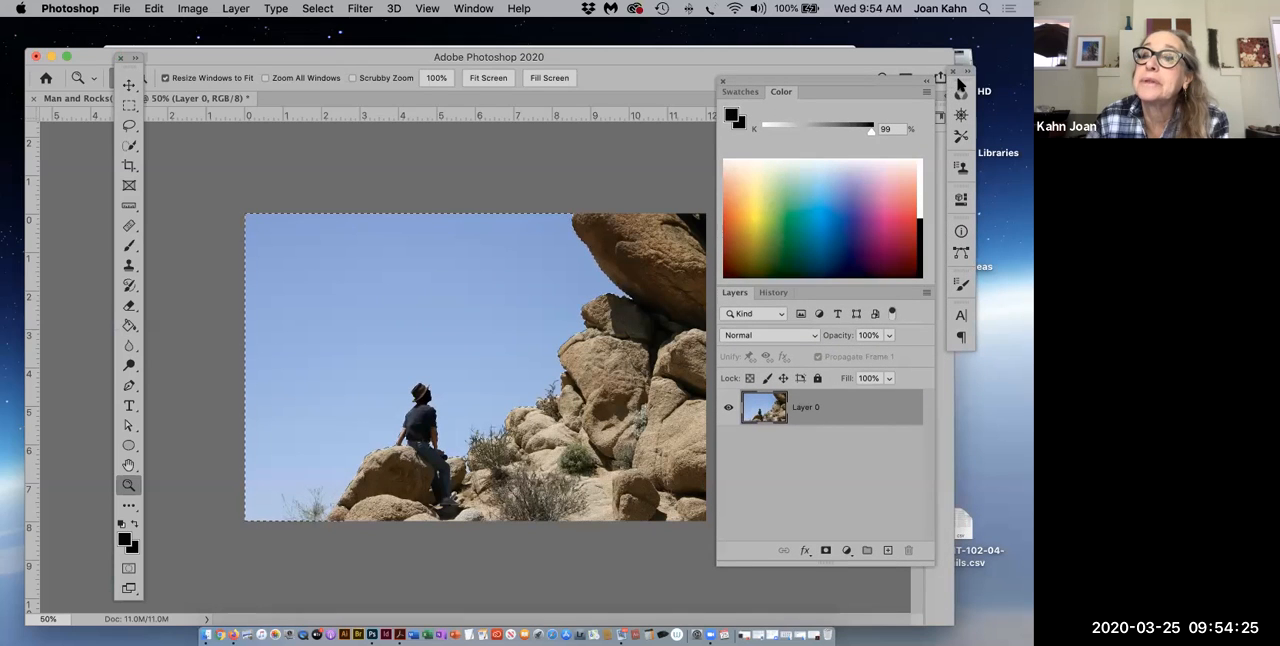
{"action": "left_click_drag", "start_coordinate": [962, 80], "coordinate": [975, 286]}
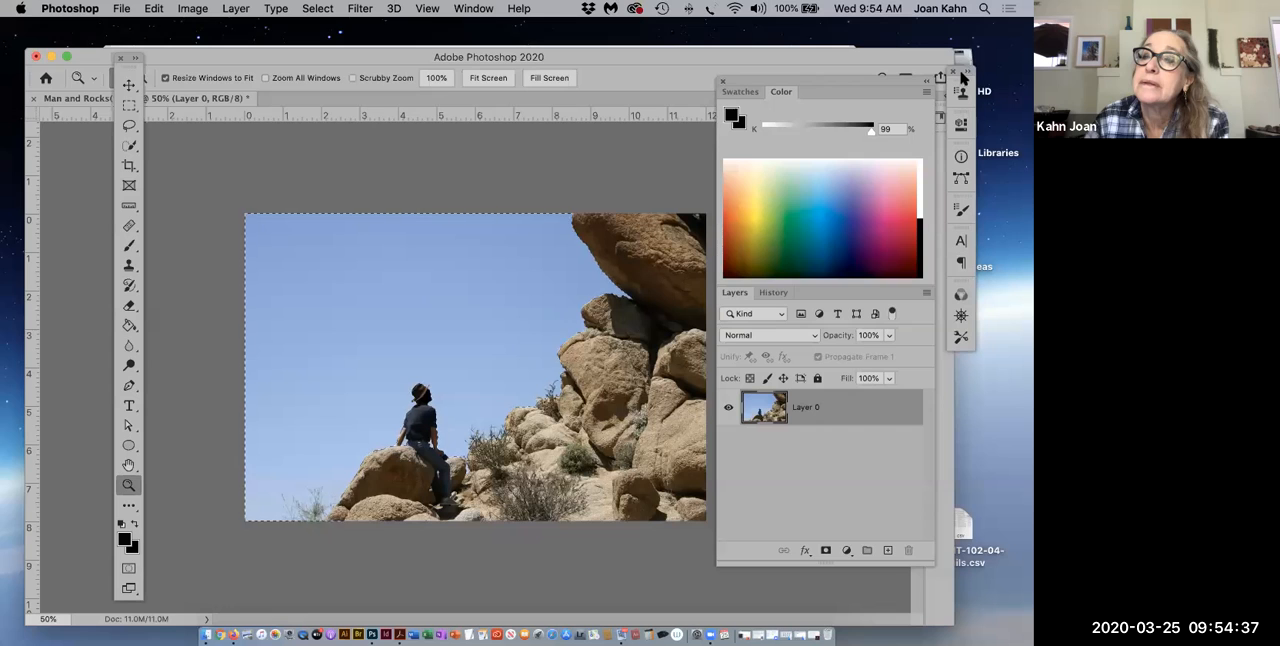
Step: Move the collapsed panels to the screen's edge with their names showing and place the Color and Layers panel group beside them
{"action": "mouse_move", "coordinate": [970, 88]}
{"action": "left_mouse_down"}
{"action": "mouse_move", "coordinate": [1006, 86]}
{"action": "mouse_move", "coordinate": [990, 64]}
{"action": "mouse_move", "coordinate": [1006, 45]}
{"action": "left_mouse_up"}
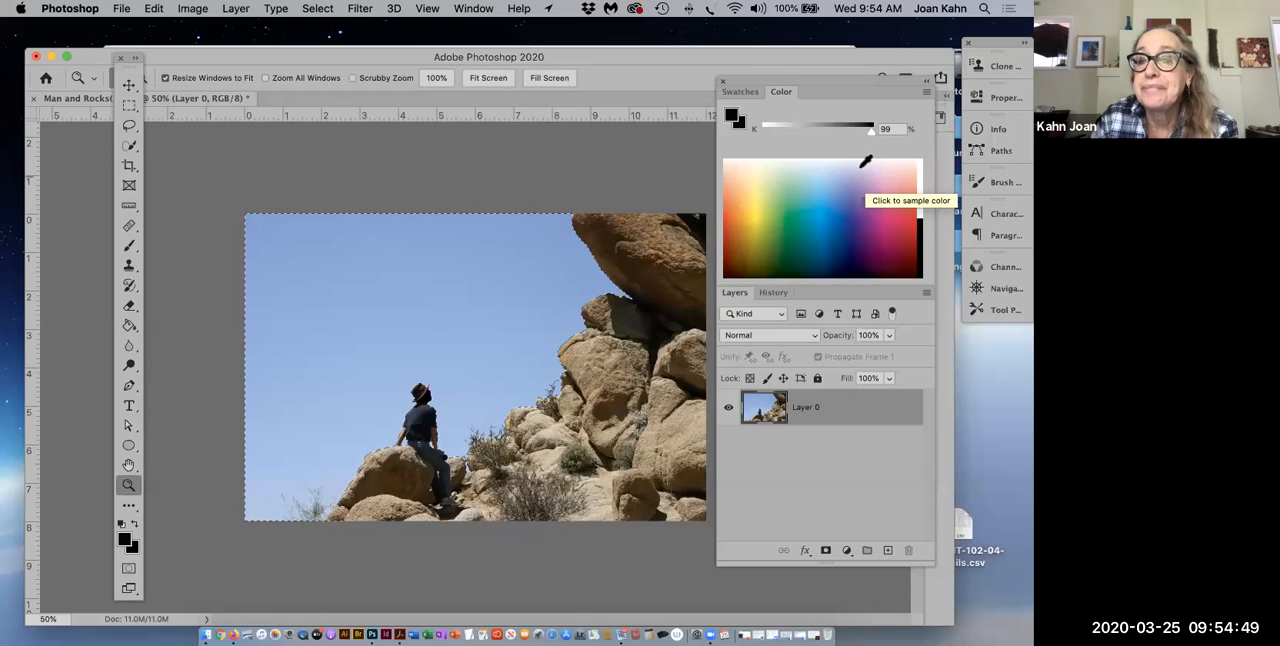
{"action": "left_click_drag", "start_coordinate": [832, 86], "coordinate": [866, 48]}
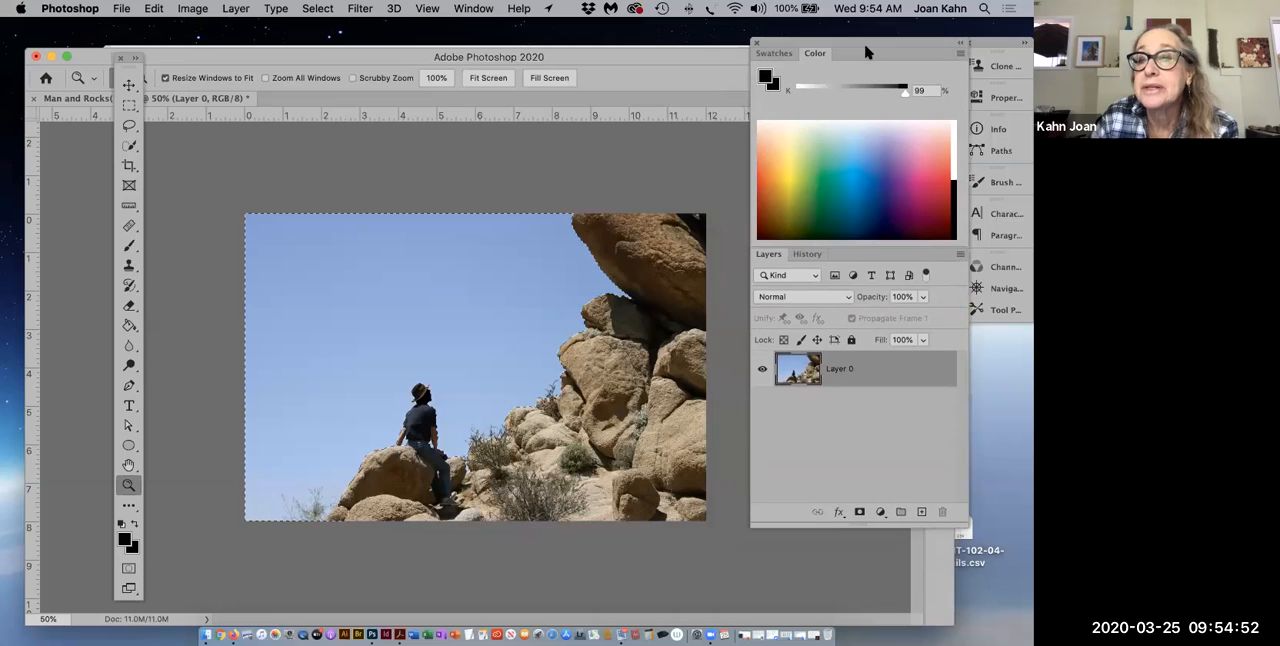
Step: Look at the Swatches panel, return to the Color panel and switch its sliders from grayscale to CMYK Sliders
{"action": "left_click", "coordinate": [774, 54]}
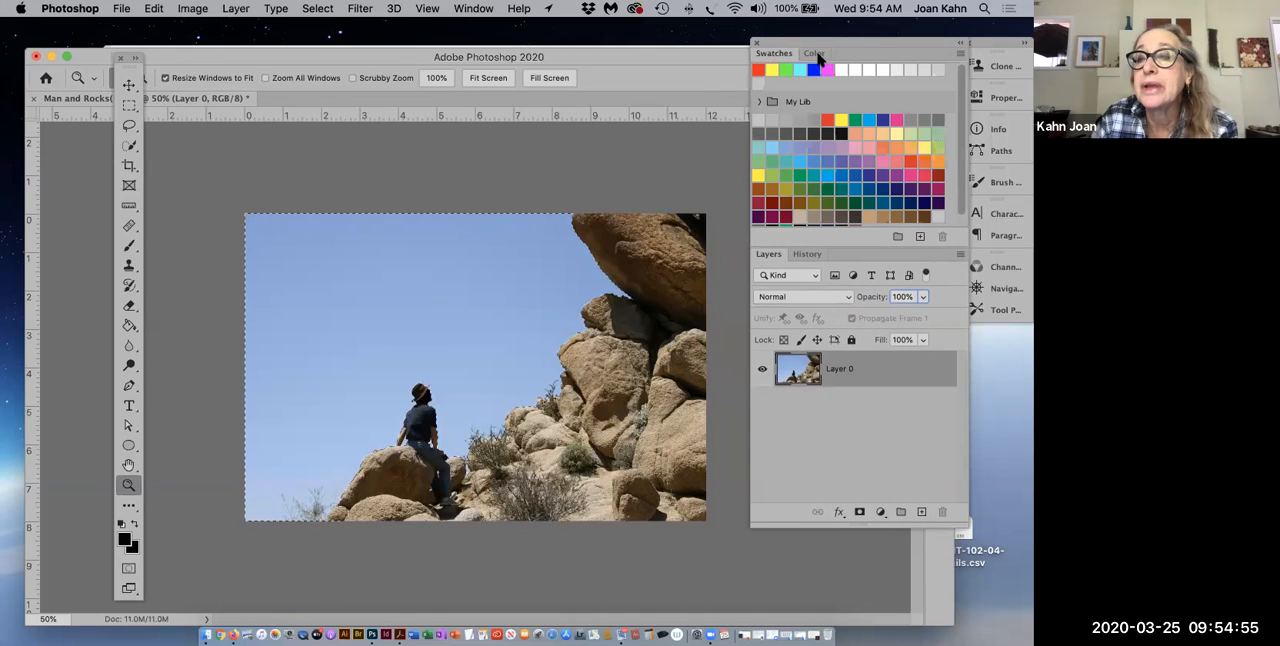
{"action": "left_click", "coordinate": [818, 54]}
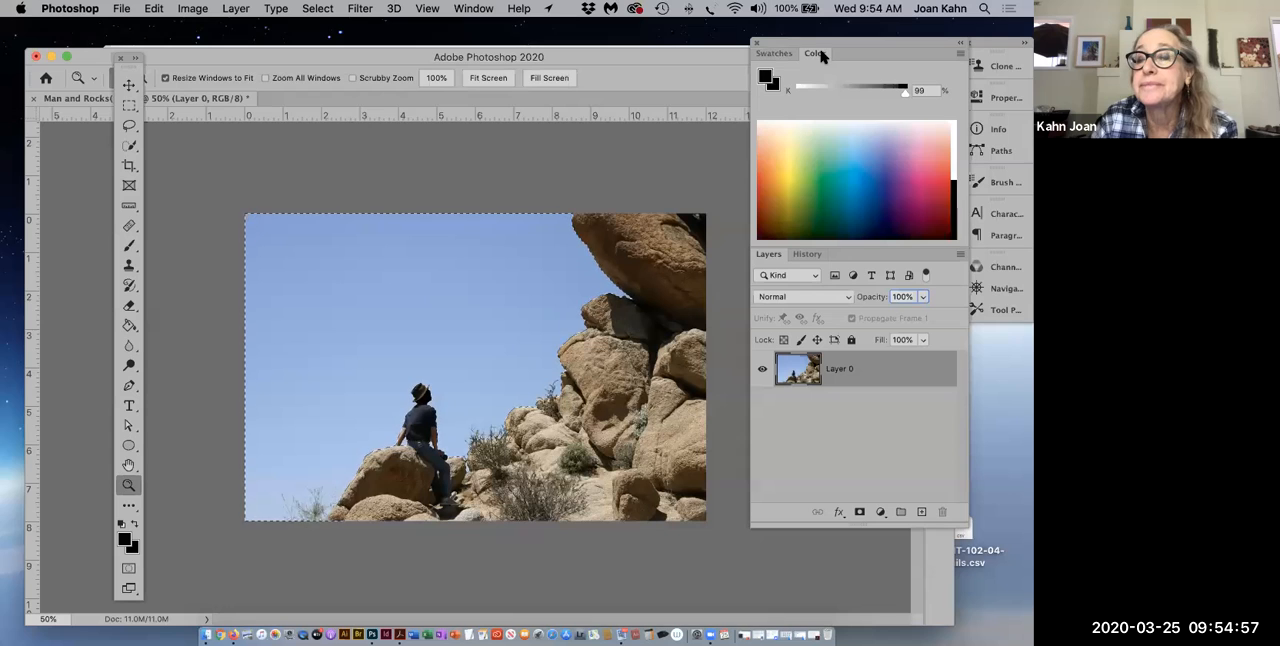
{"action": "left_click", "coordinate": [958, 55]}
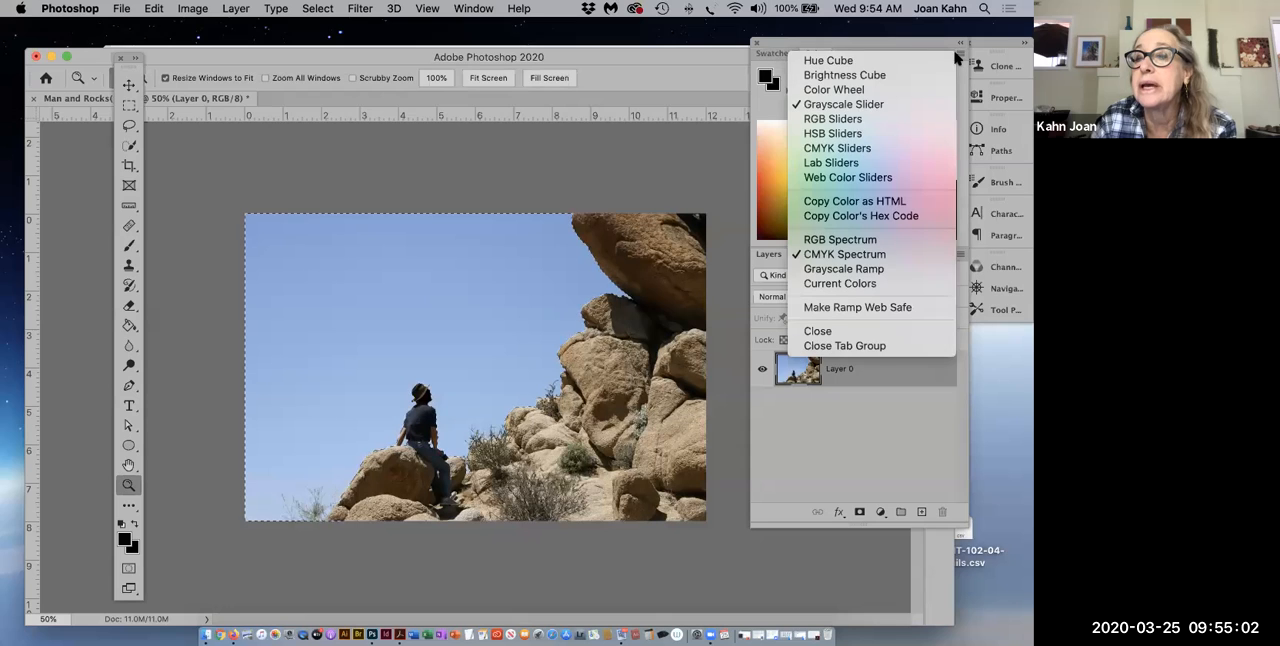
{"action": "left_click", "coordinate": [852, 150]}
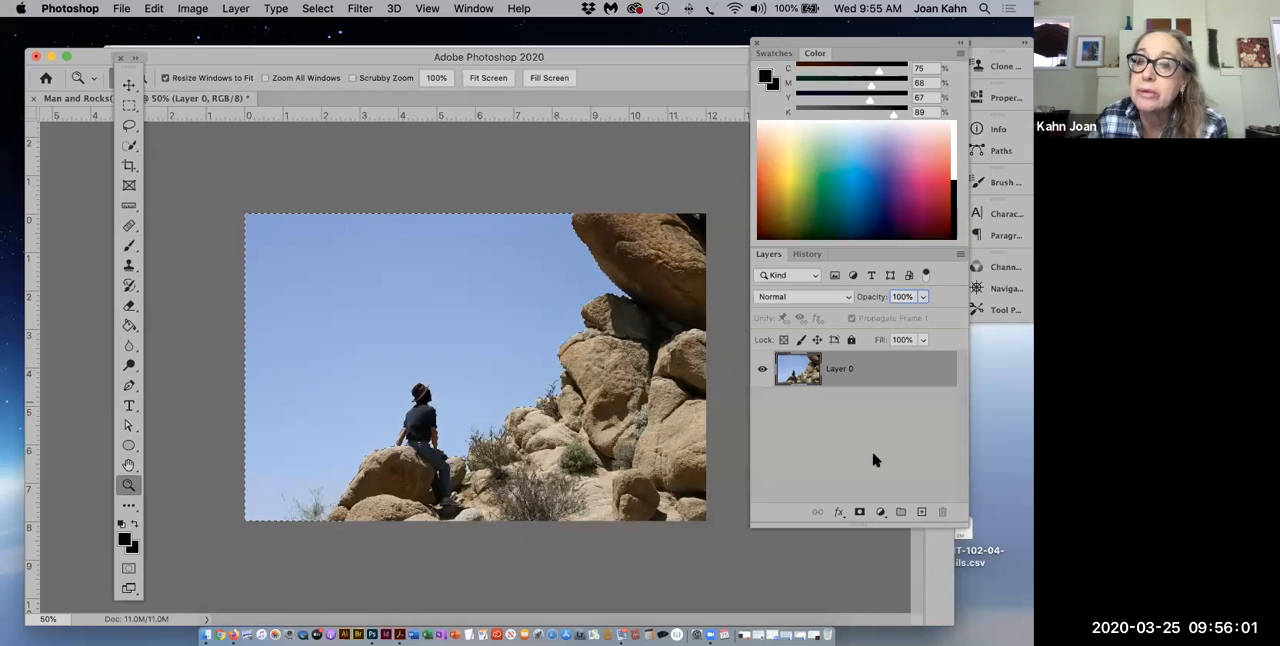
Step: Move the Color and Layers panel group over the collapsed panels, then fully lock Layer 0 and unlock it again
{"action": "left_click_drag", "start_coordinate": [900, 48], "coordinate": [969, 29]}
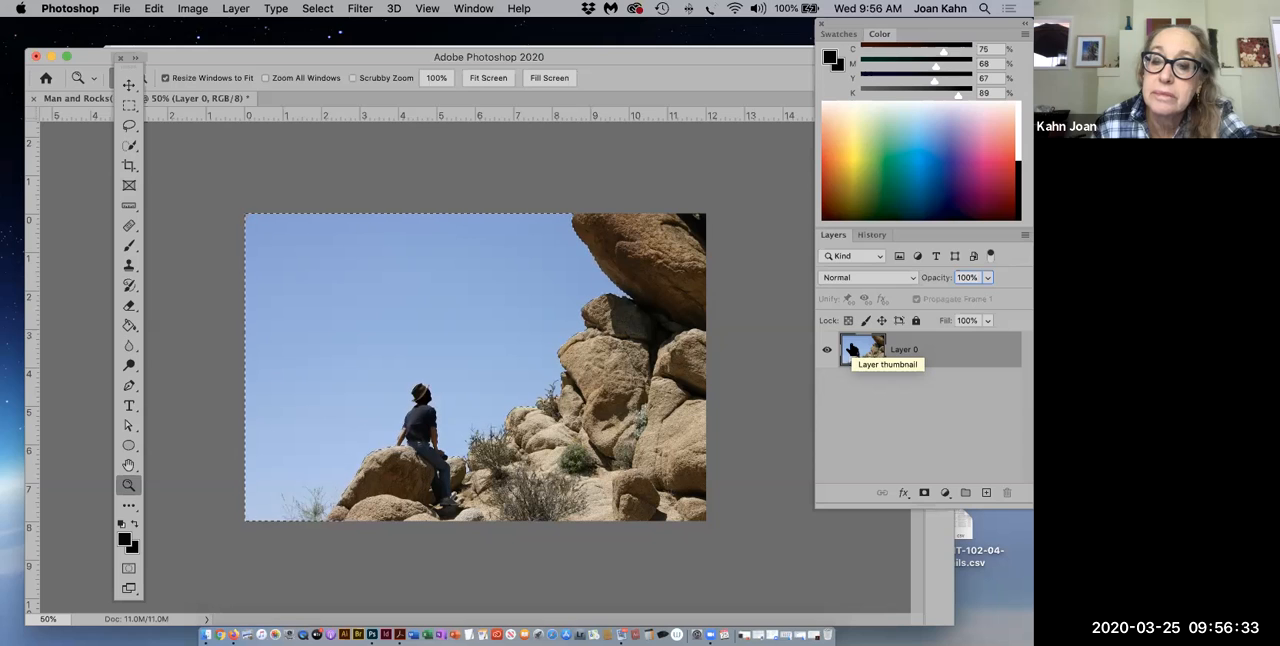
{"action": "left_click", "coordinate": [915, 320]}
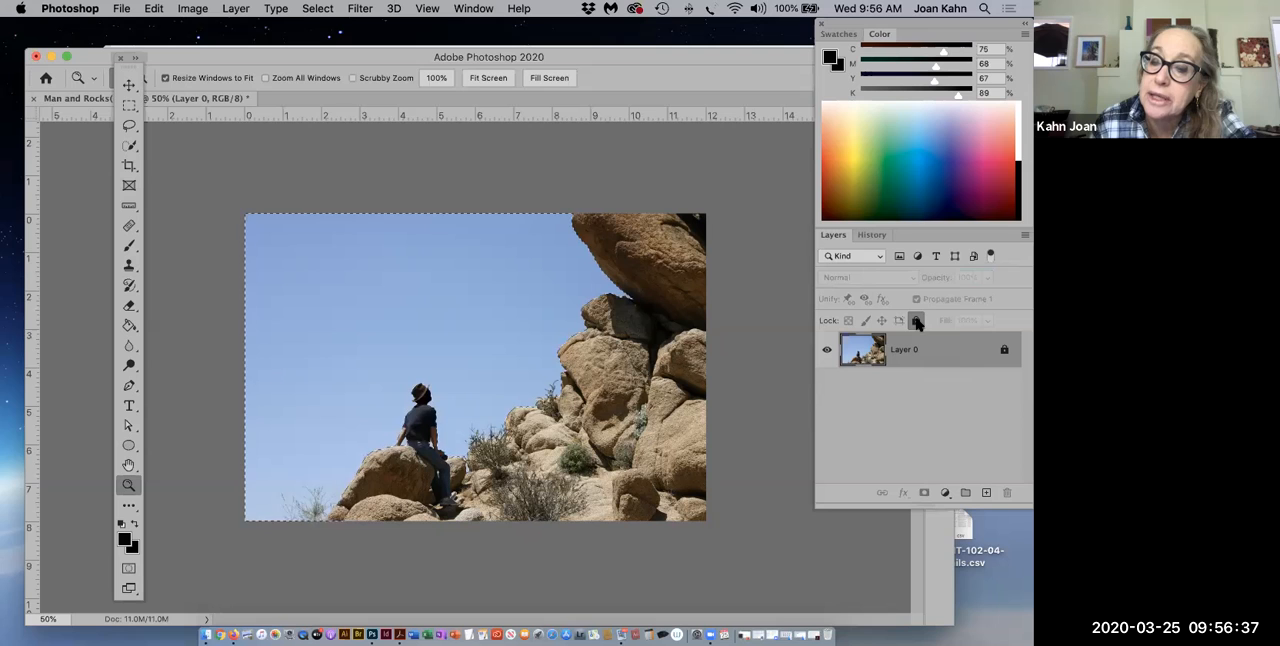
{"action": "left_click", "coordinate": [915, 320]}
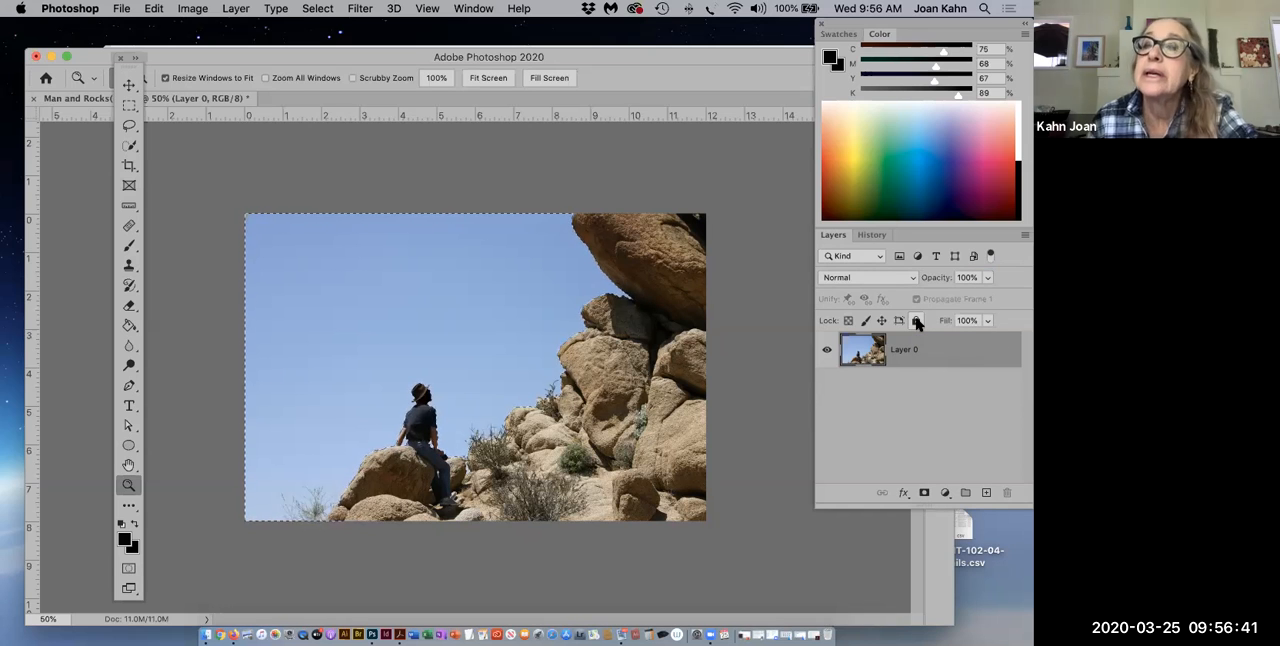
Step: Duplicate Layer 0 as Layer 0 copy within the same document and hide the original Layer 0
{"action": "mouse_move", "coordinate": [880, 28]}
{"action": "left_mouse_down"}
{"action": "mouse_move", "coordinate": [885, 110]}
{"action": "mouse_move", "coordinate": [883, 42]}
{"action": "left_mouse_up"}
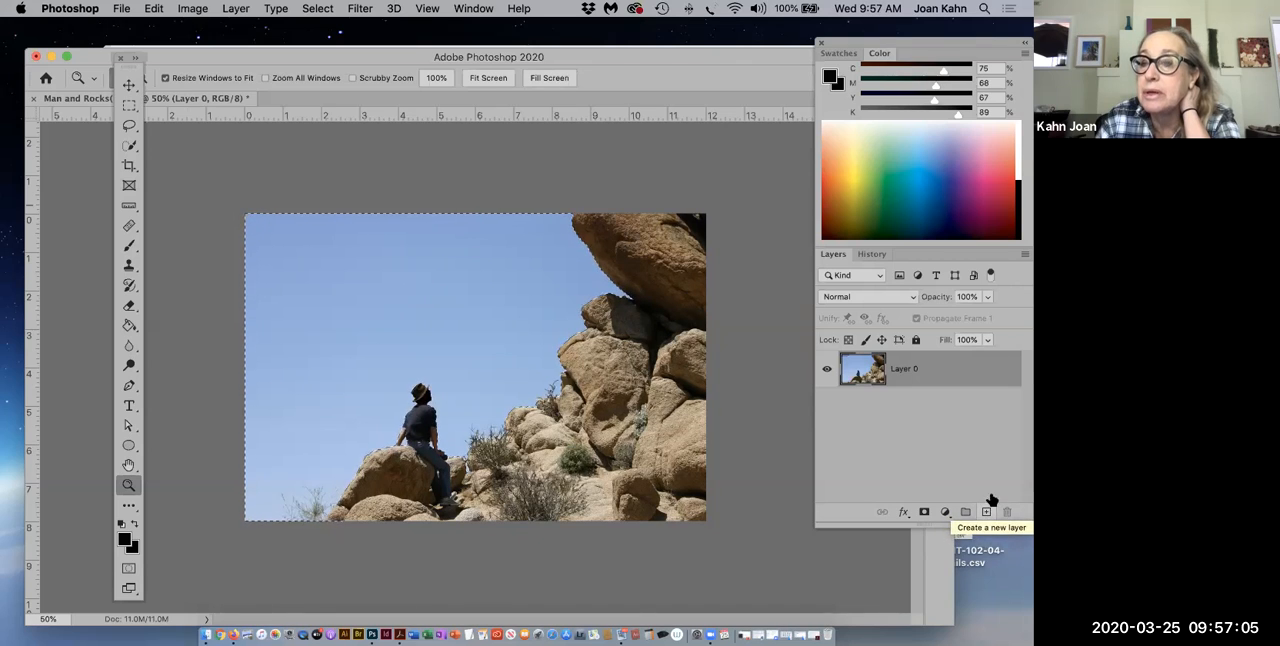
{"action": "left_click", "coordinate": [1024, 258]}
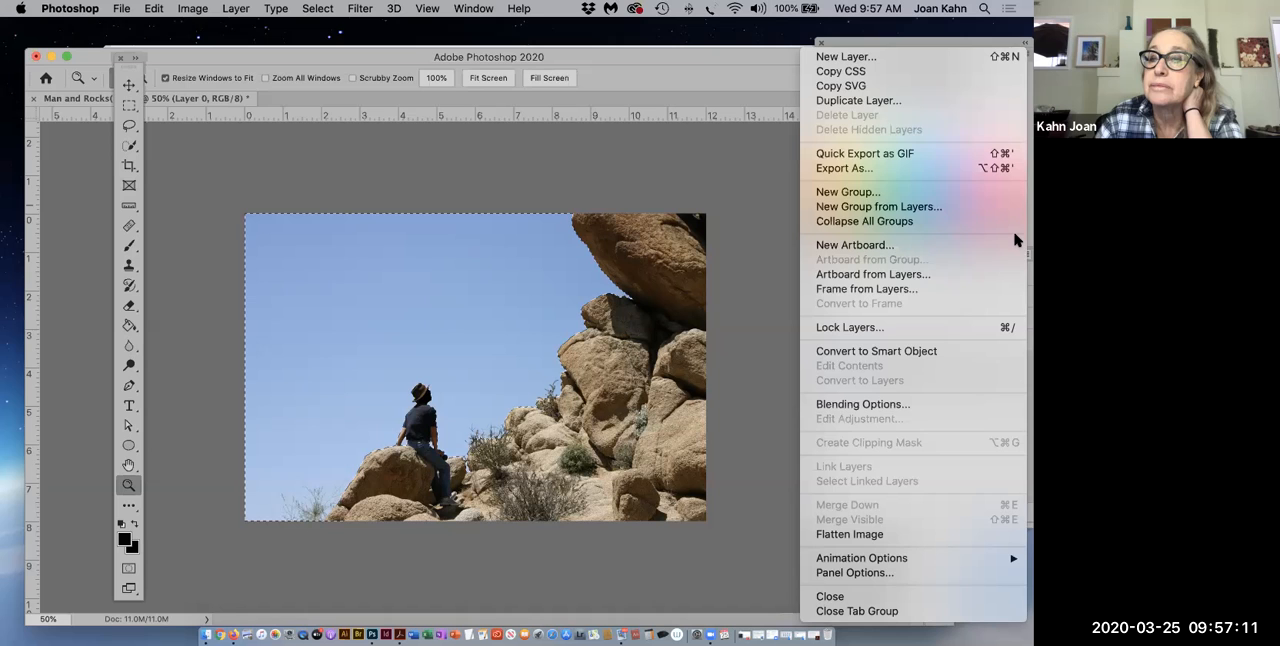
{"action": "left_click", "coordinate": [866, 104]}
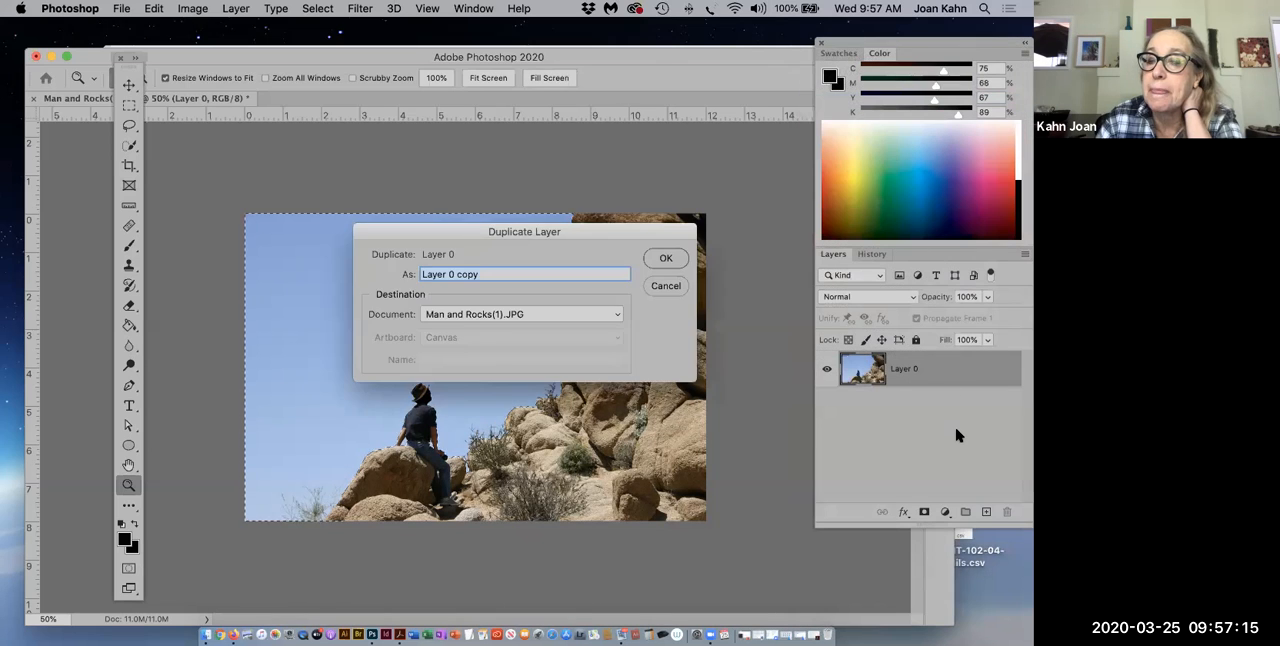
{"action": "left_click", "coordinate": [660, 264]}
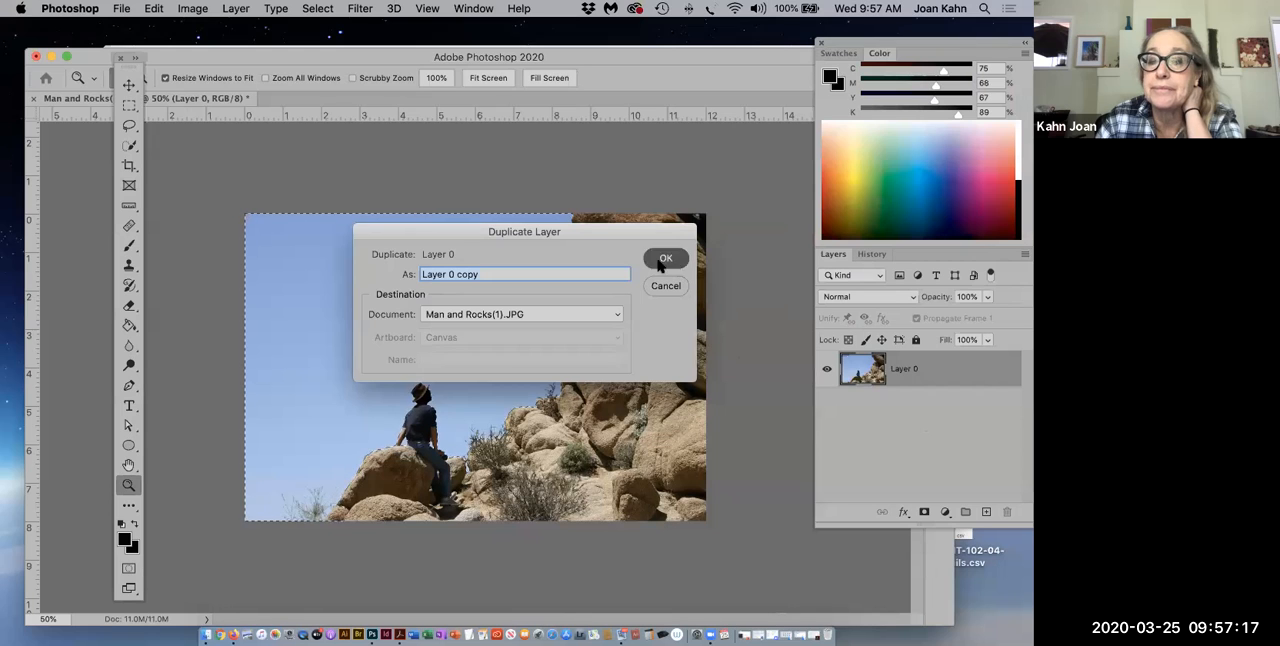
{"action": "left_click", "coordinate": [826, 406]}
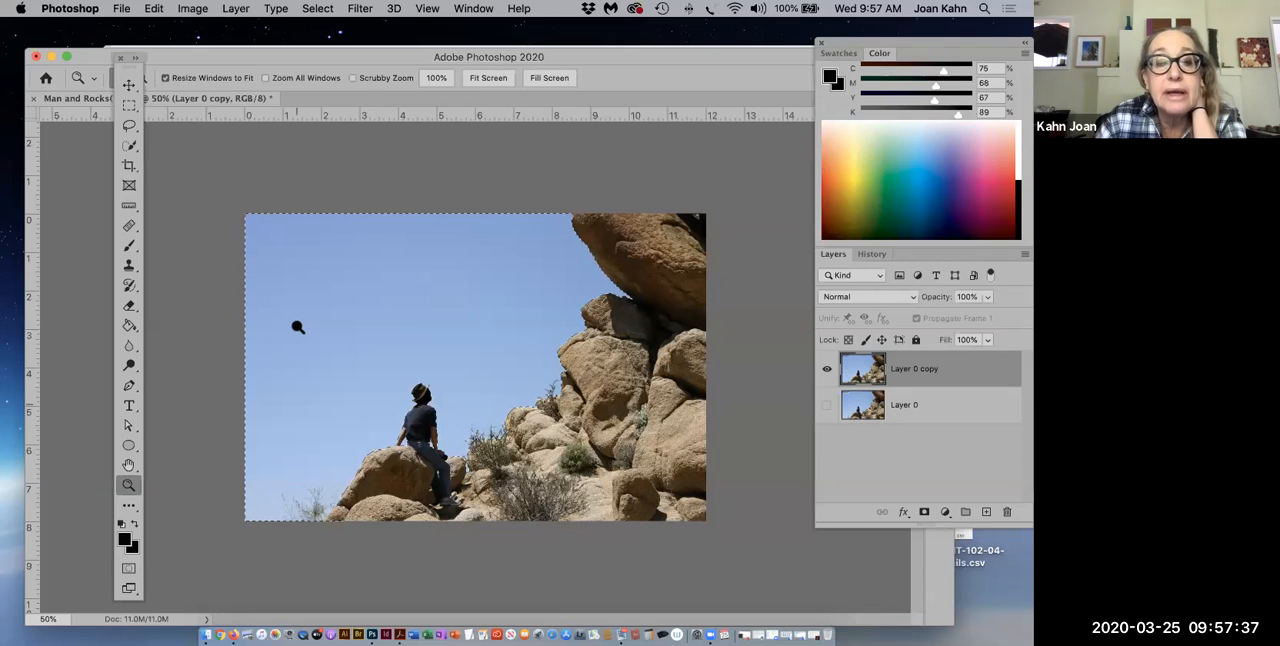
Step: Switch from the Paint Bucket to the Gradient tool, bring its gradient picker into view and choose the second gradient preset
{"action": "left_click", "coordinate": [128, 326]}
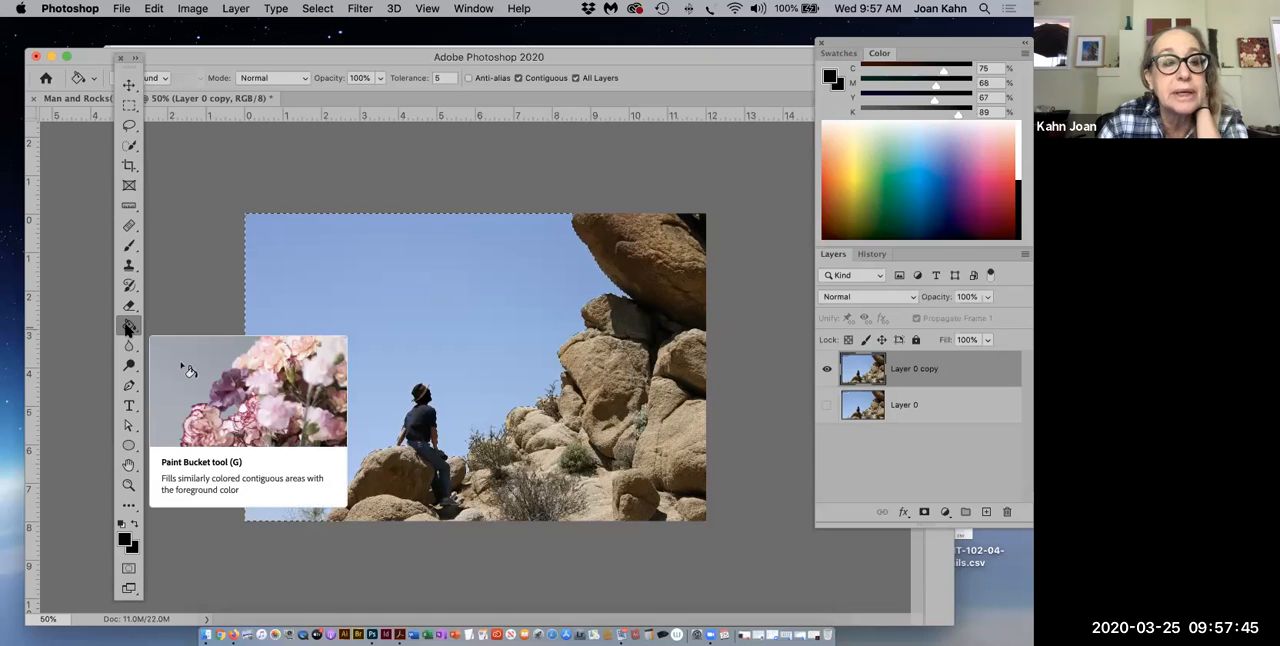
{"action": "left_click", "coordinate": [128, 326]}
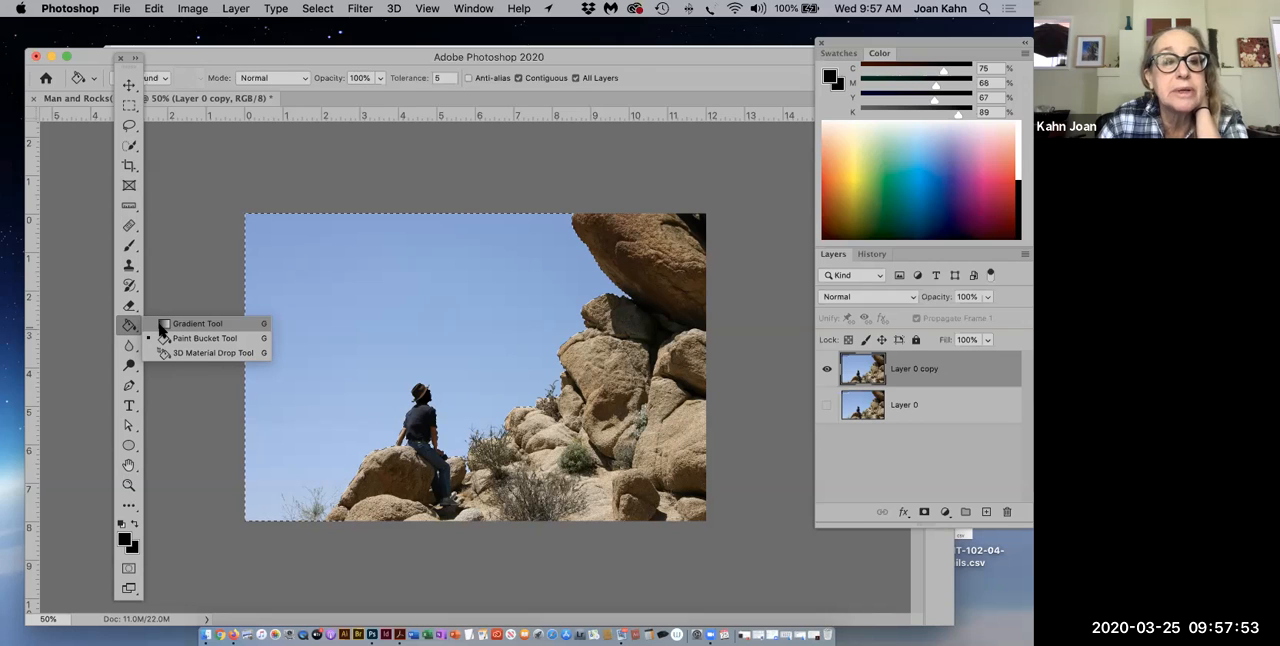
{"action": "left_click", "coordinate": [161, 325]}
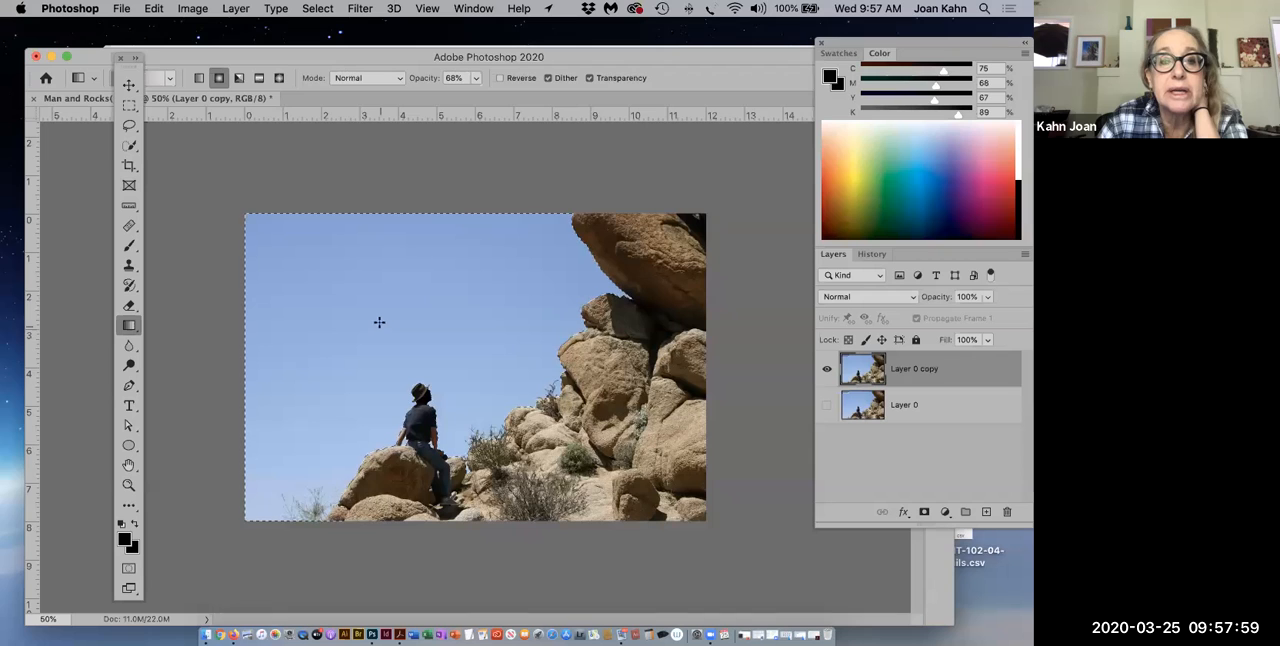
{"action": "left_click_drag", "start_coordinate": [357, 51], "coordinate": [396, 63]}
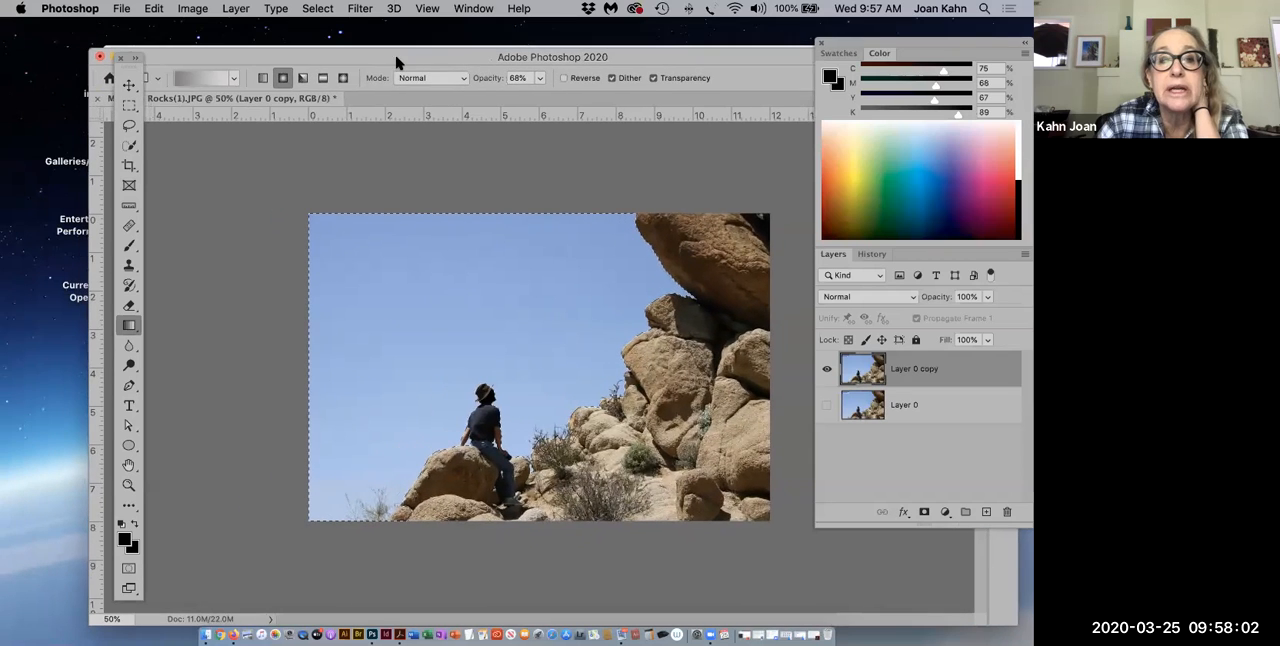
{"action": "left_click", "coordinate": [232, 79]}
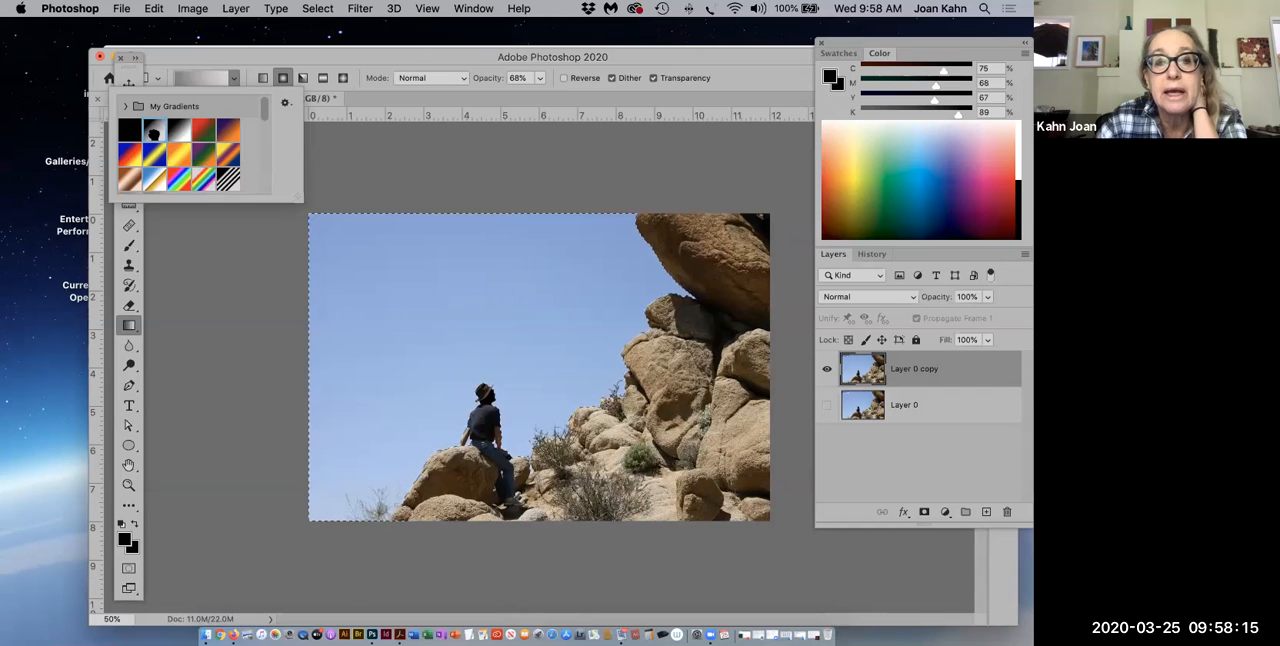
{"action": "double_click", "coordinate": [155, 134]}
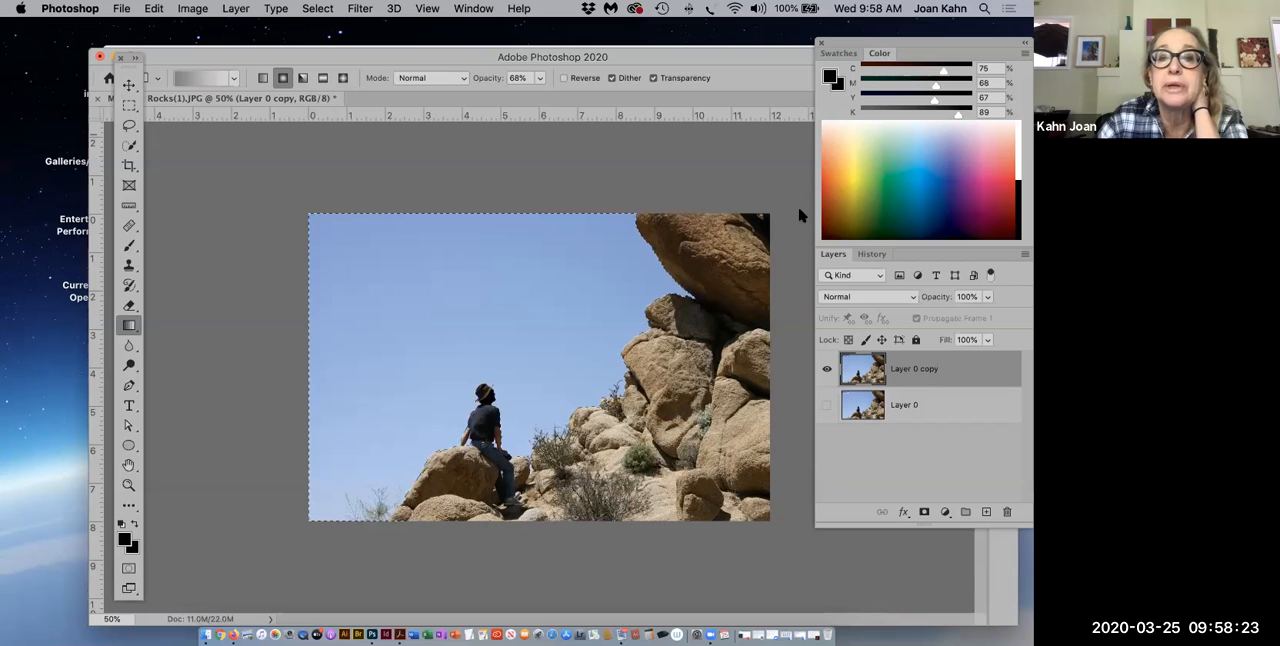
Step: Sample a dark blue foreground color of about C 100, M 89, Y 14, K 2 and set the gradient opacity to 50%
{"action": "left_click", "coordinate": [947, 186]}
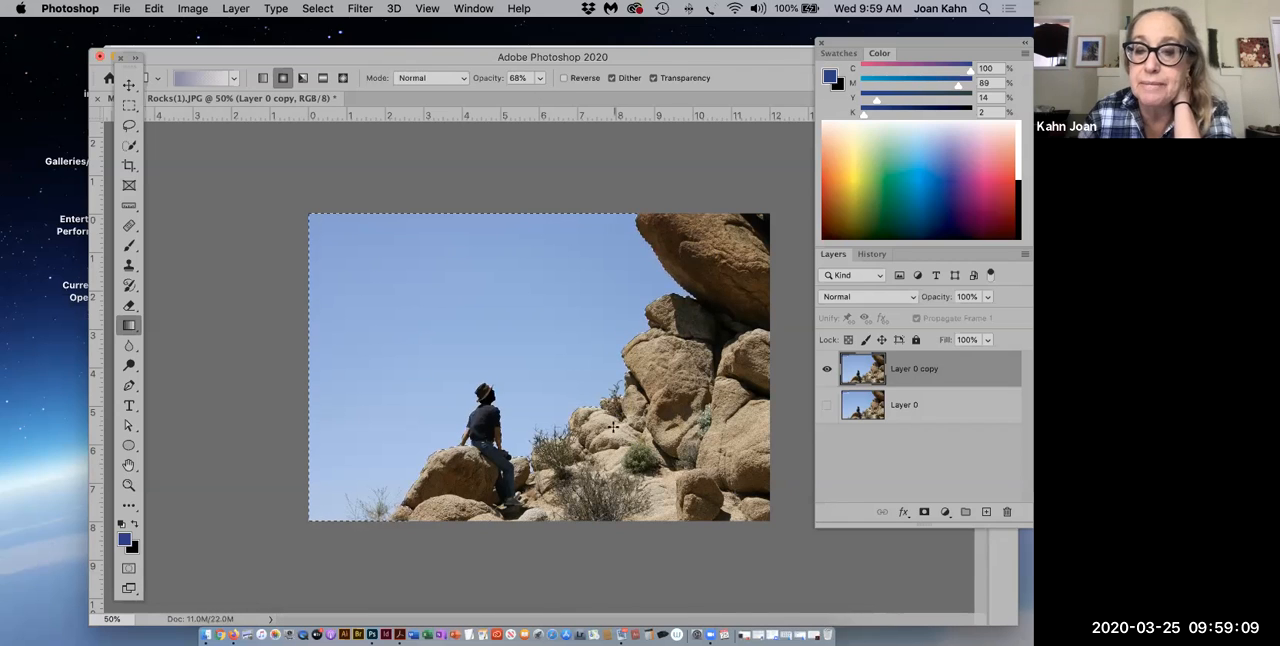
{"action": "left_click", "coordinate": [539, 79]}
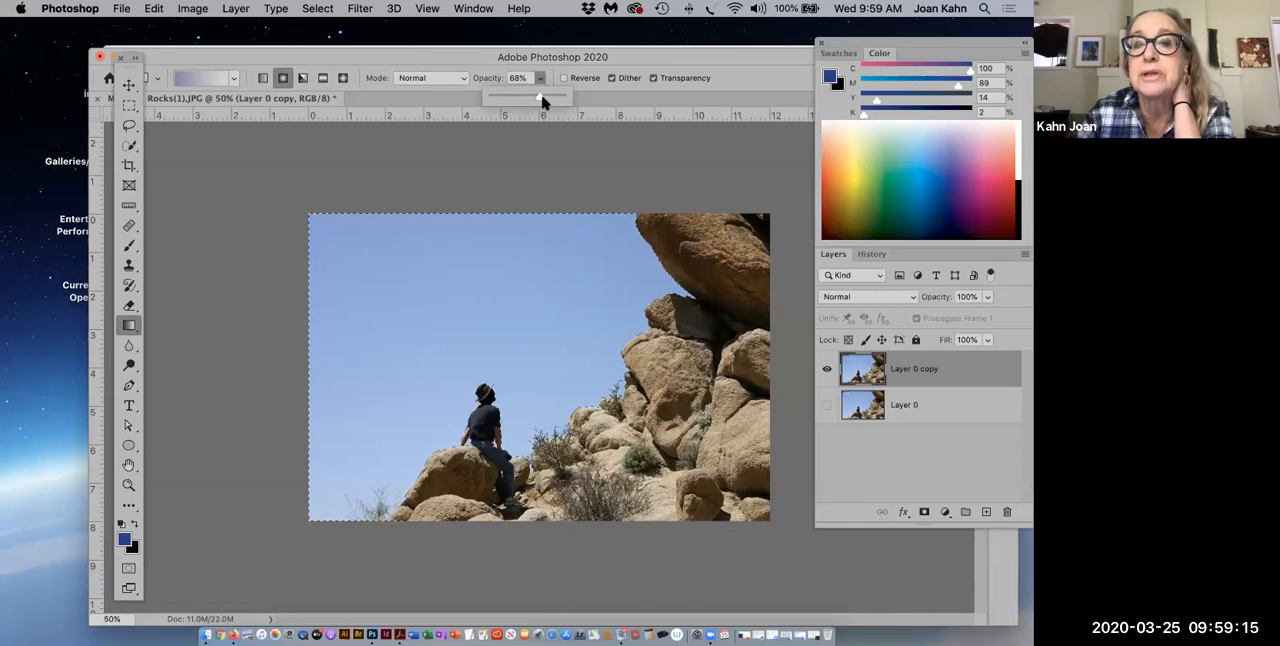
{"action": "left_click_drag", "start_coordinate": [539, 97], "coordinate": [527, 99]}
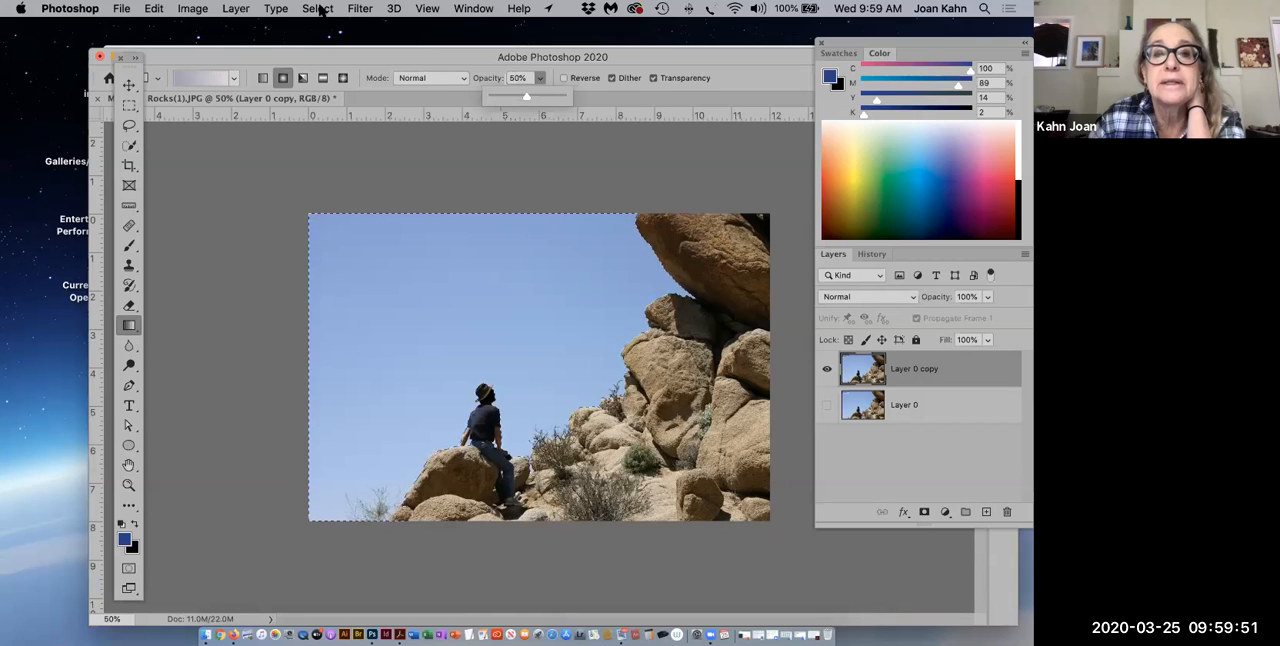
Step: Save the current selection as a new channel named sky
{"action": "left_click", "coordinate": [318, 9]}
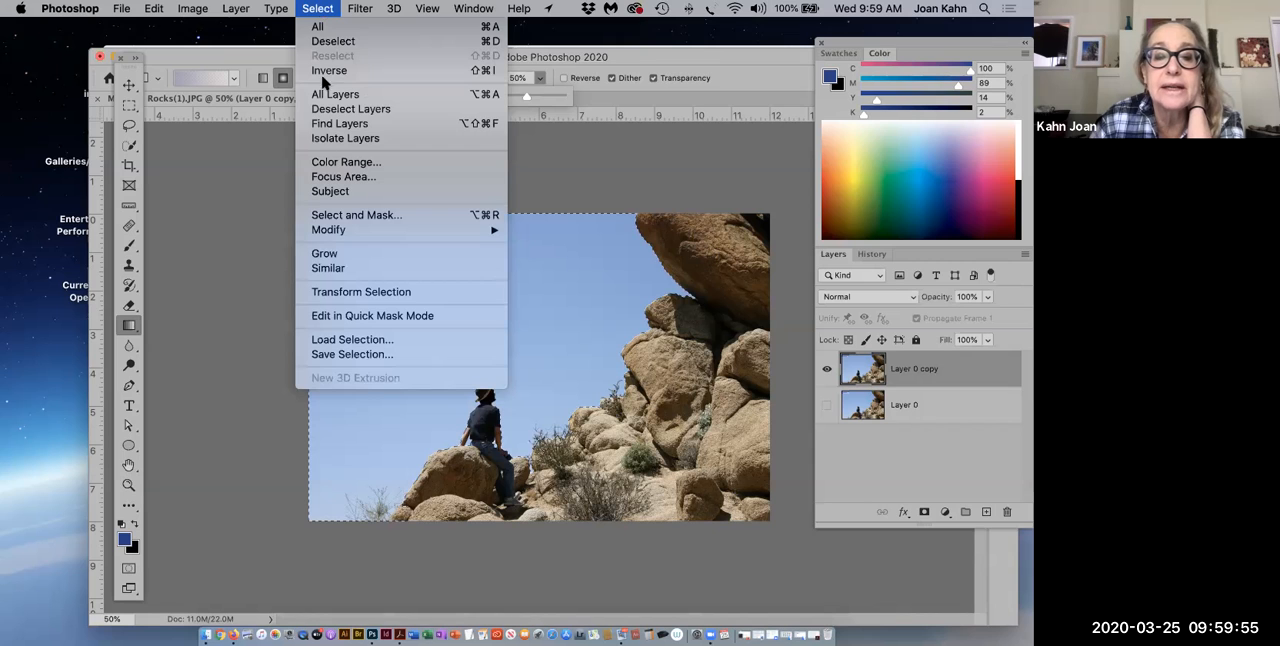
{"action": "left_click", "coordinate": [327, 356]}
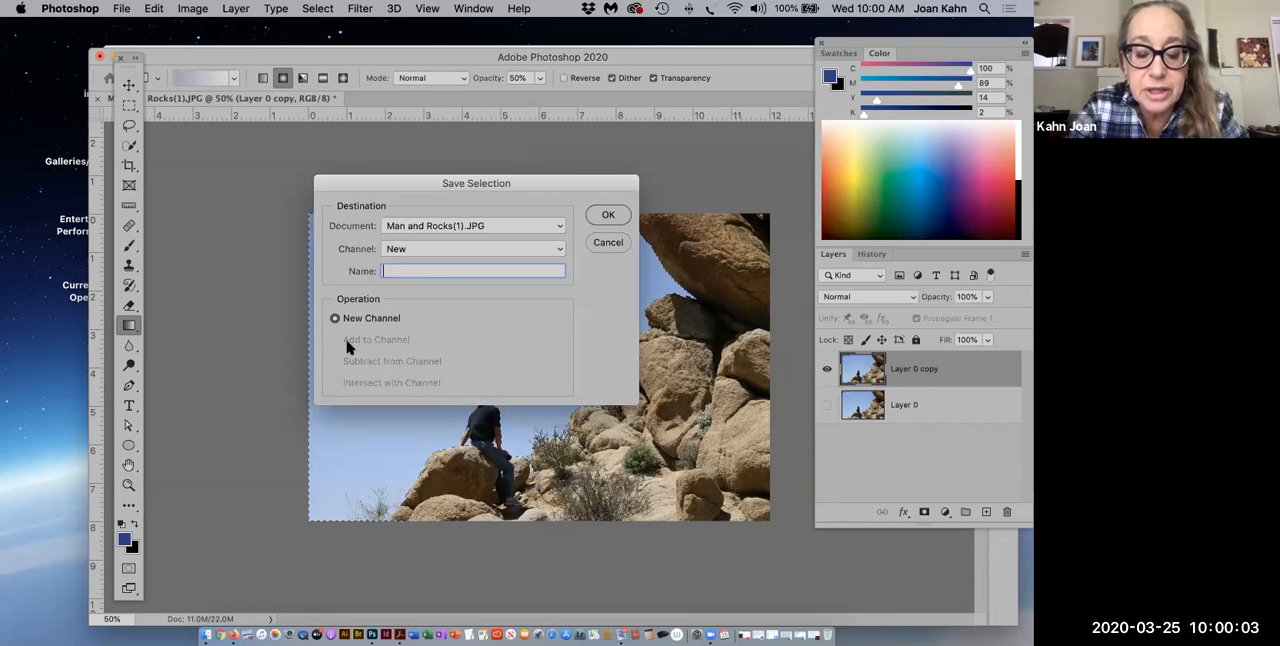
{"action": "type", "text": "ky"}
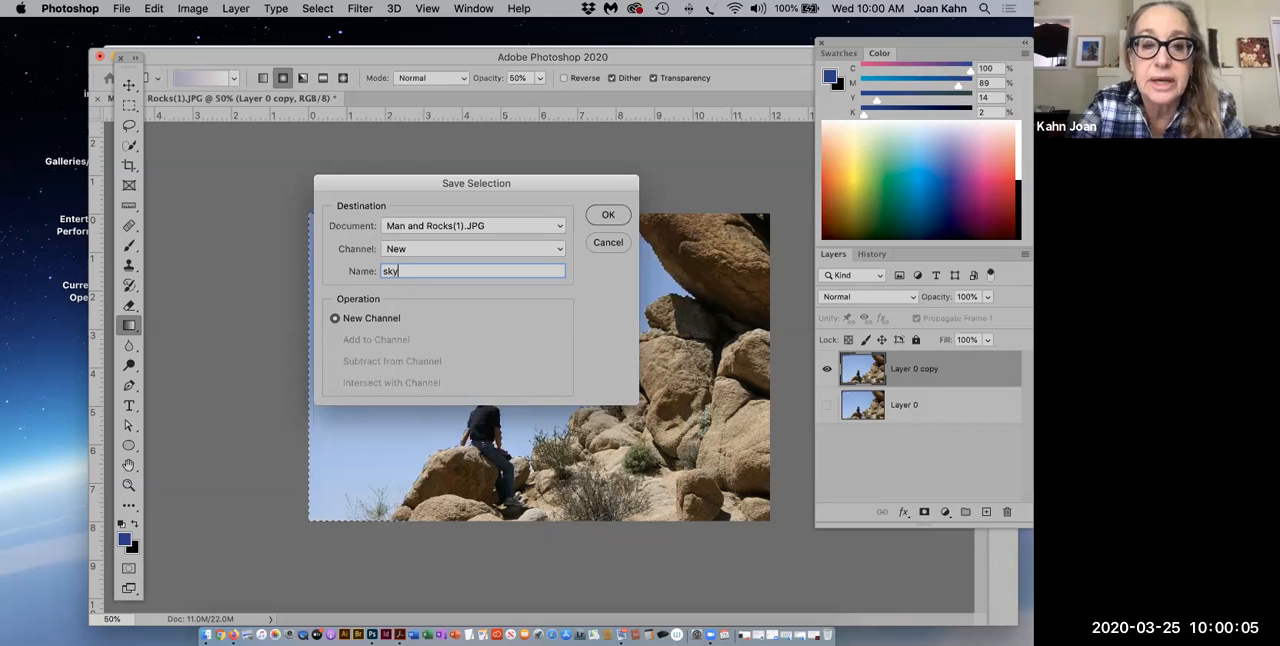
{"action": "left_click", "coordinate": [610, 217]}
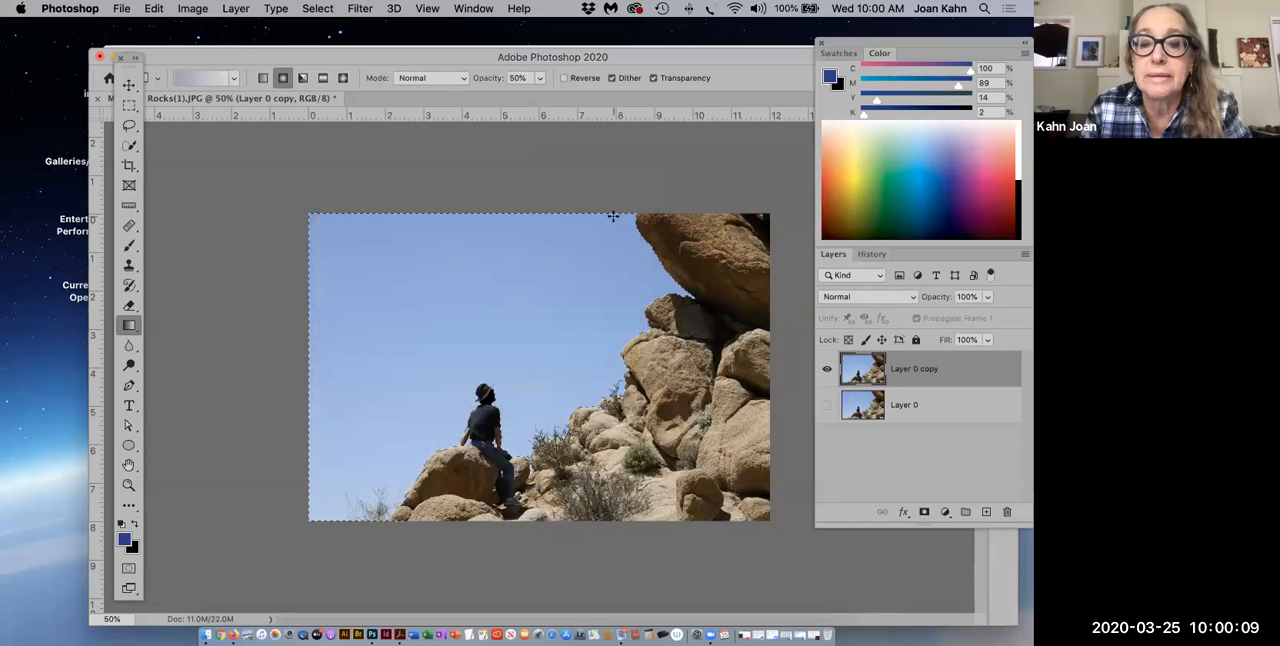
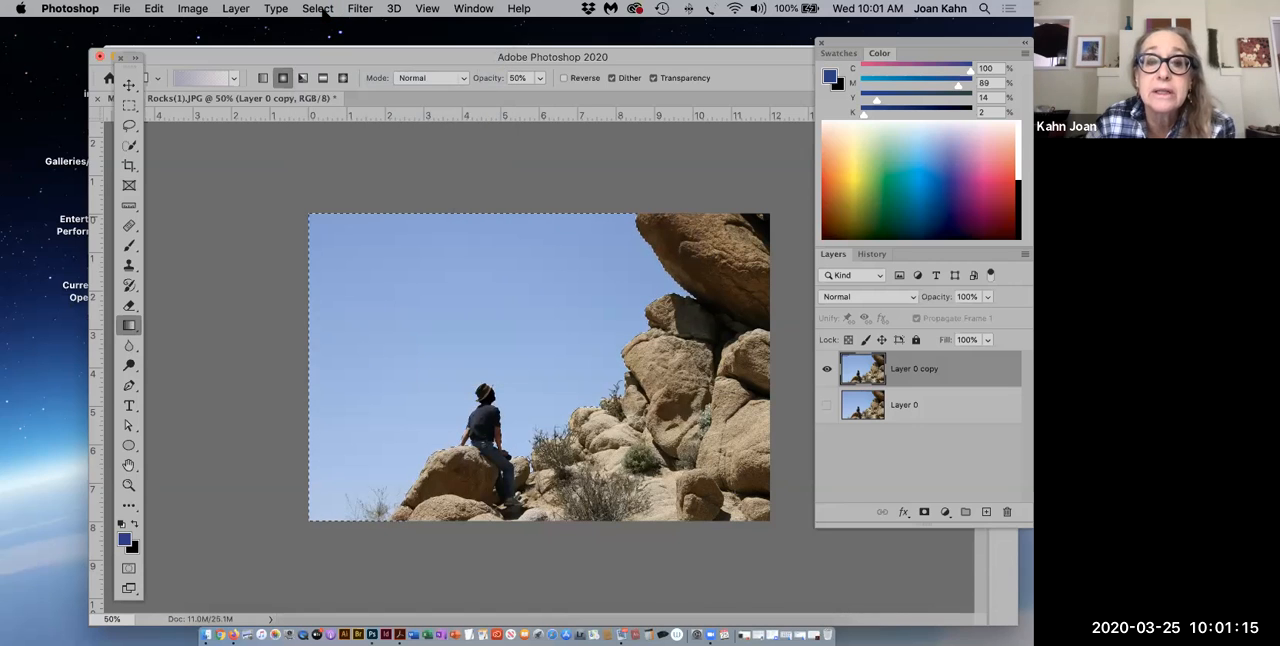
Step: Load the Layer 0 copy Transparency channel of Man and Rocks(1).JPG as a new selection
{"action": "left_click", "coordinate": [320, 9]}
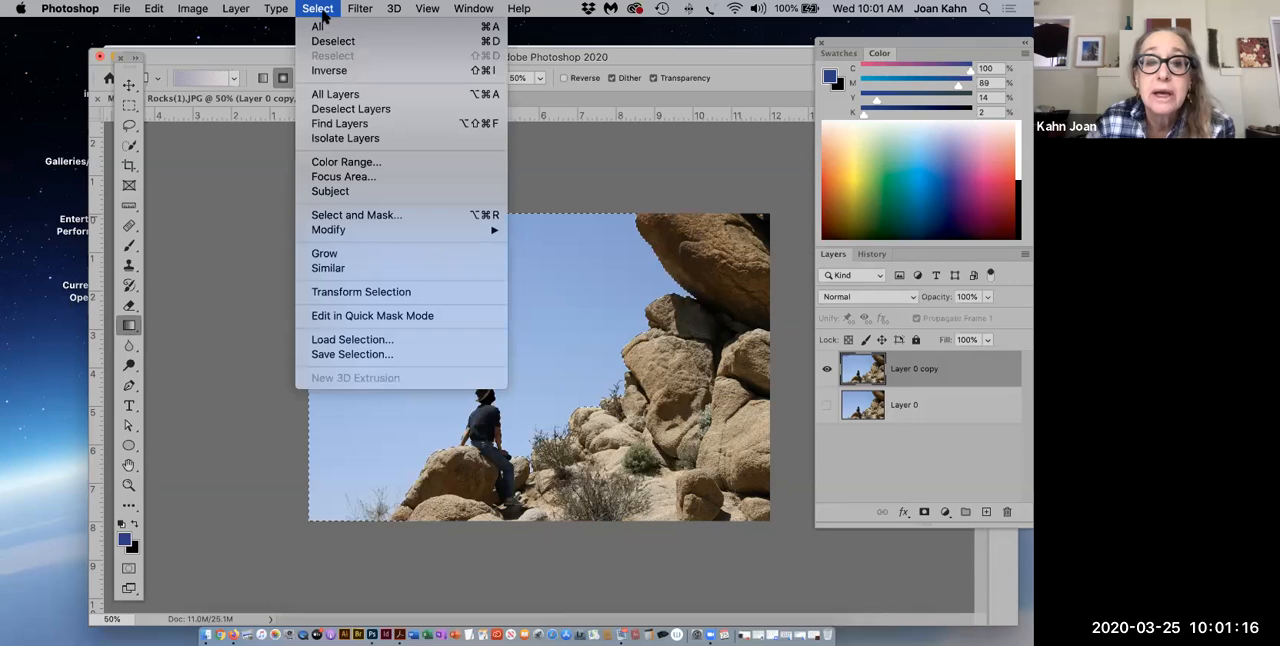
{"action": "left_click", "coordinate": [357, 340]}
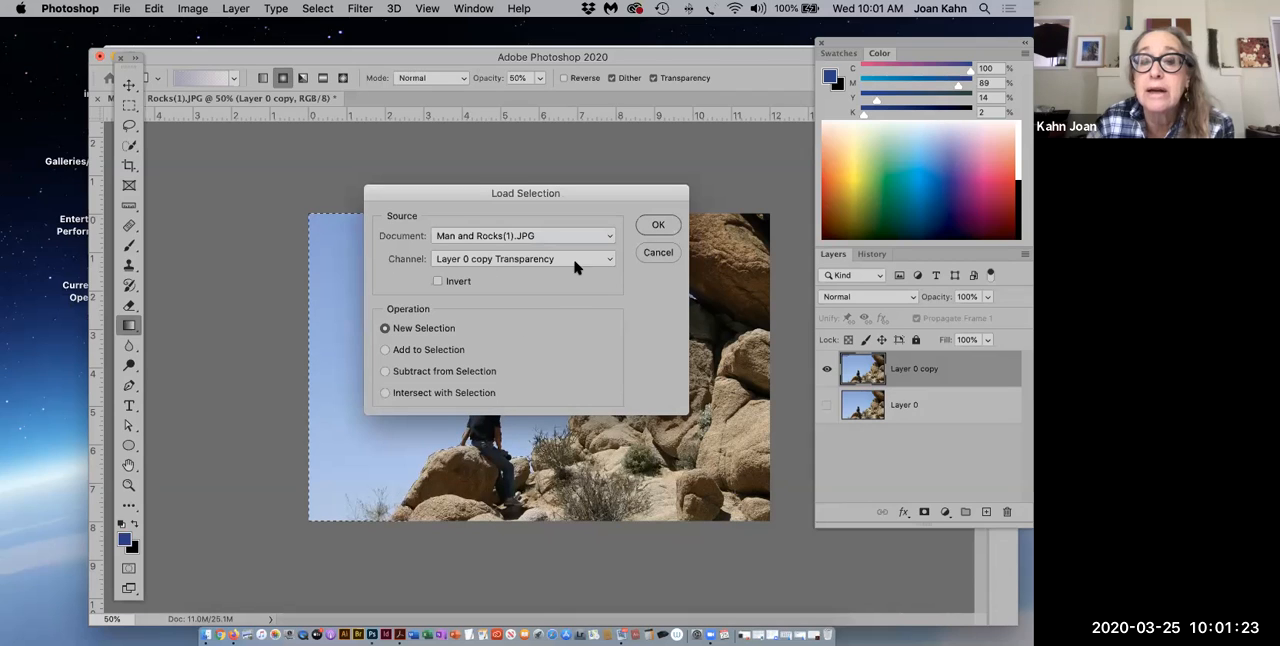
{"action": "left_click", "coordinate": [610, 259]}
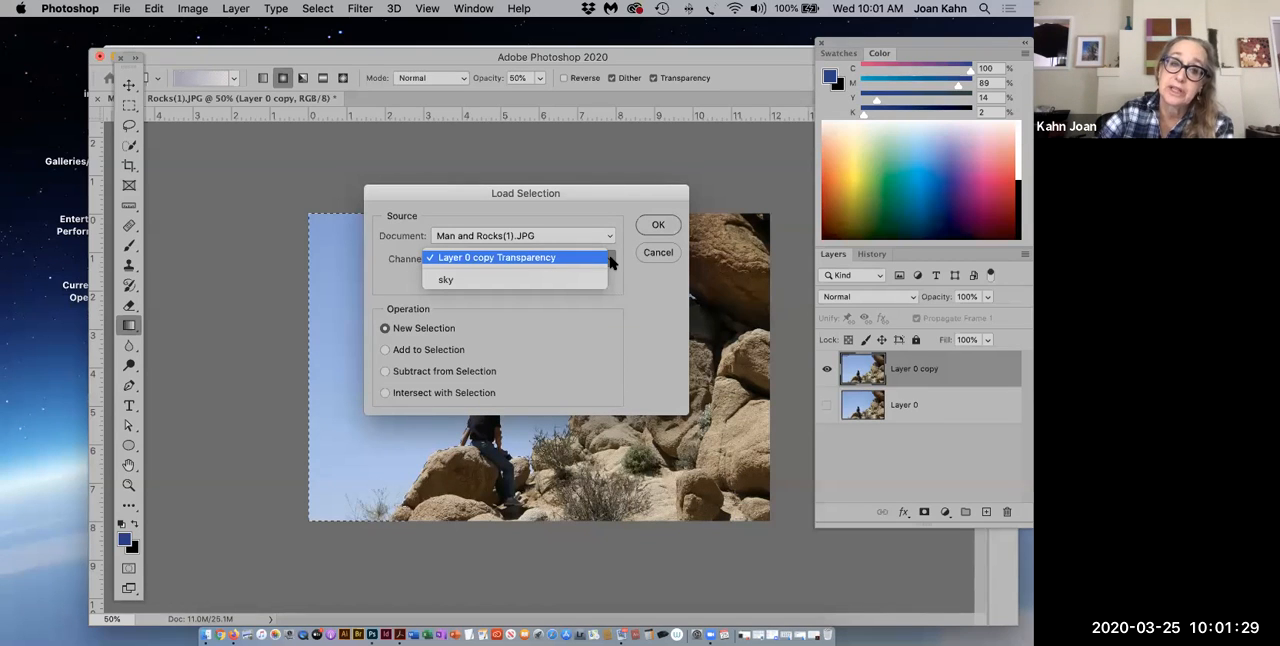
{"action": "left_click", "coordinate": [609, 259]}
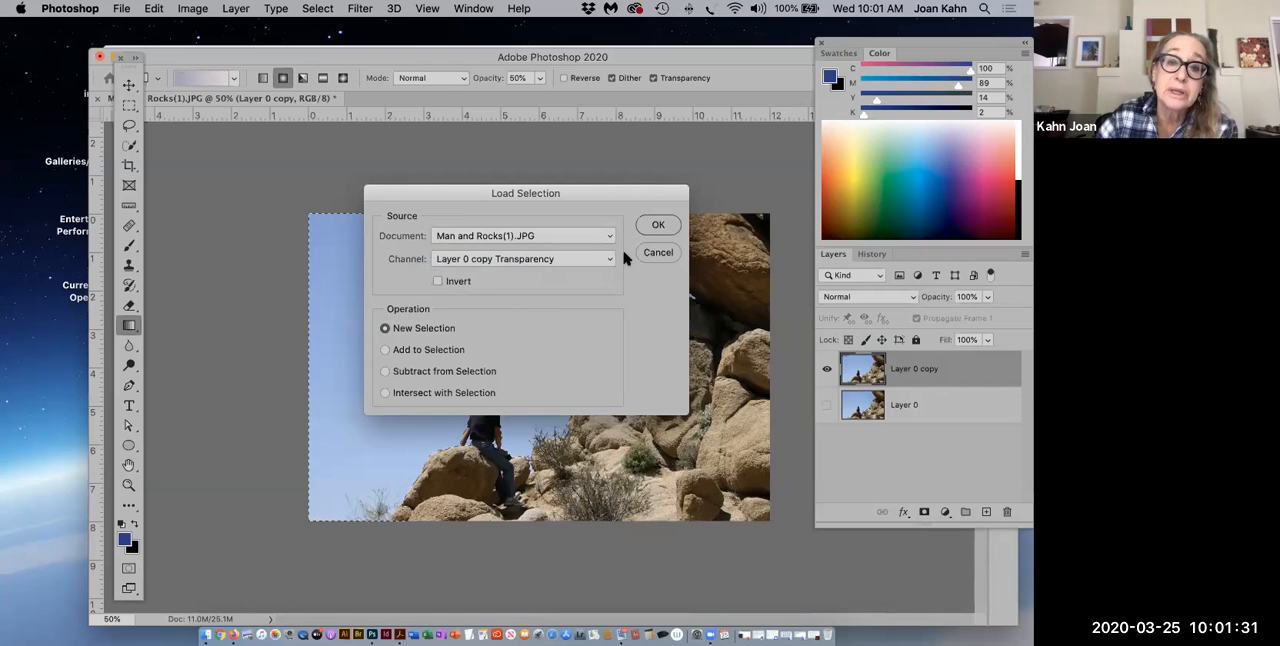
{"action": "left_click", "coordinate": [652, 230]}
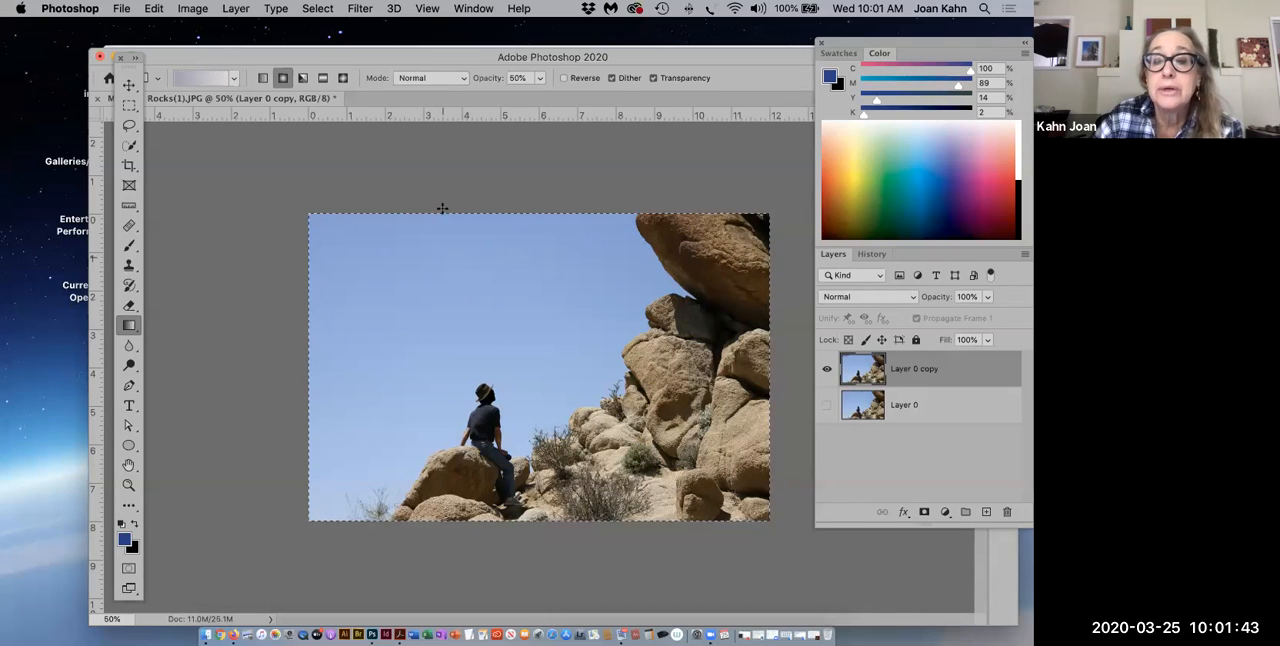
Step: Apply the dark blue radial gradient twice over the sky, starting from the middle of the photo's upper edge and continuing near the rocks
{"action": "left_click_drag", "start_coordinate": [443, 210], "coordinate": [572, 414]}
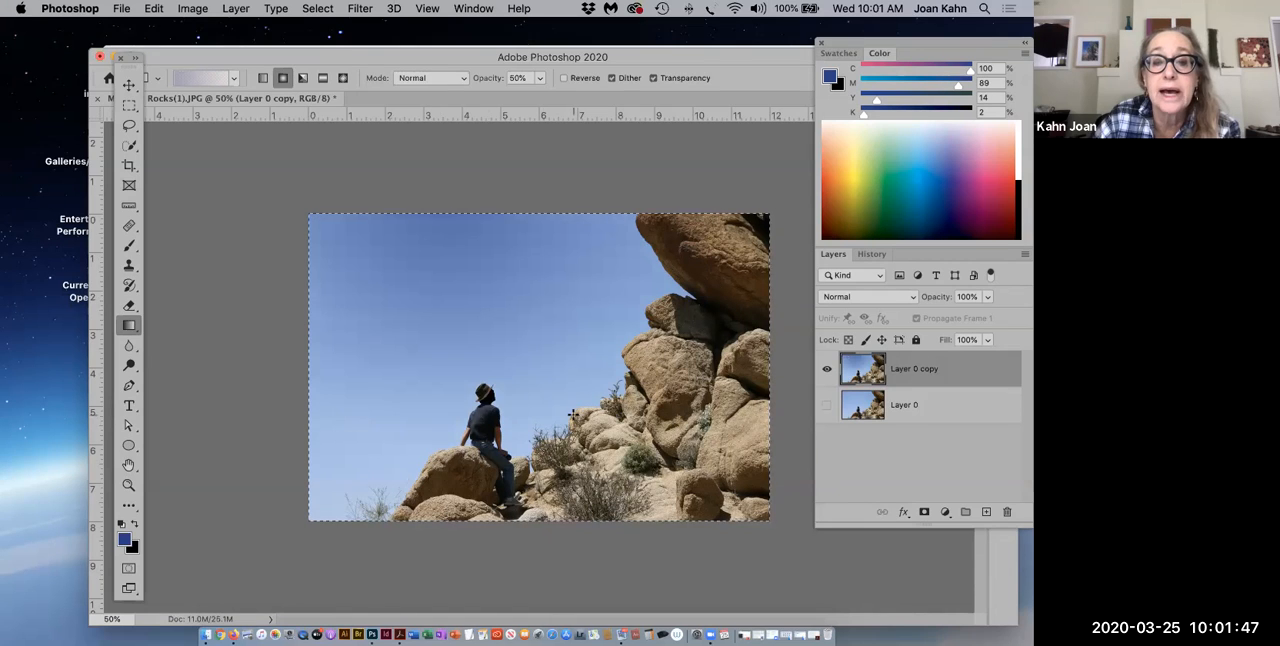
{"action": "left_click_drag", "start_coordinate": [607, 326], "coordinate": [625, 368]}
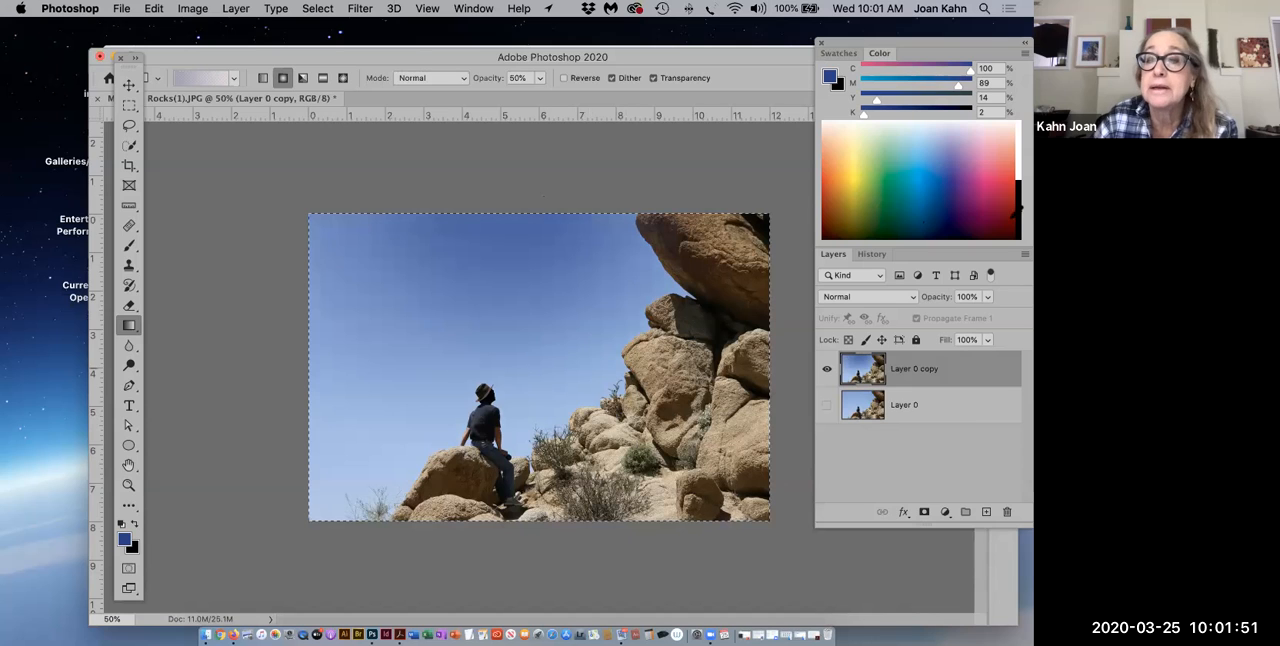
Step: Tint the sky's left side with two purple gradients, first C 58, M 100, Y 10, K 1, then C 41, M 66, Y 0, K 0
{"action": "left_click", "coordinate": [972, 178]}
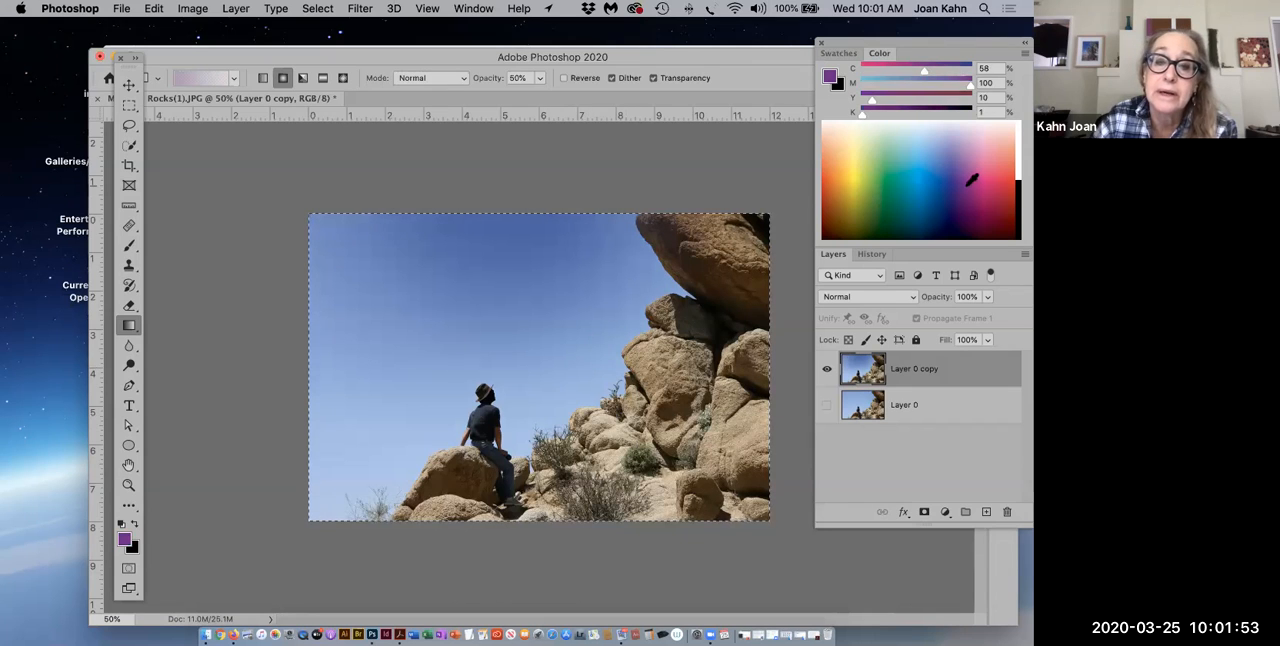
{"action": "left_click_drag", "start_coordinate": [291, 313], "coordinate": [460, 481]}
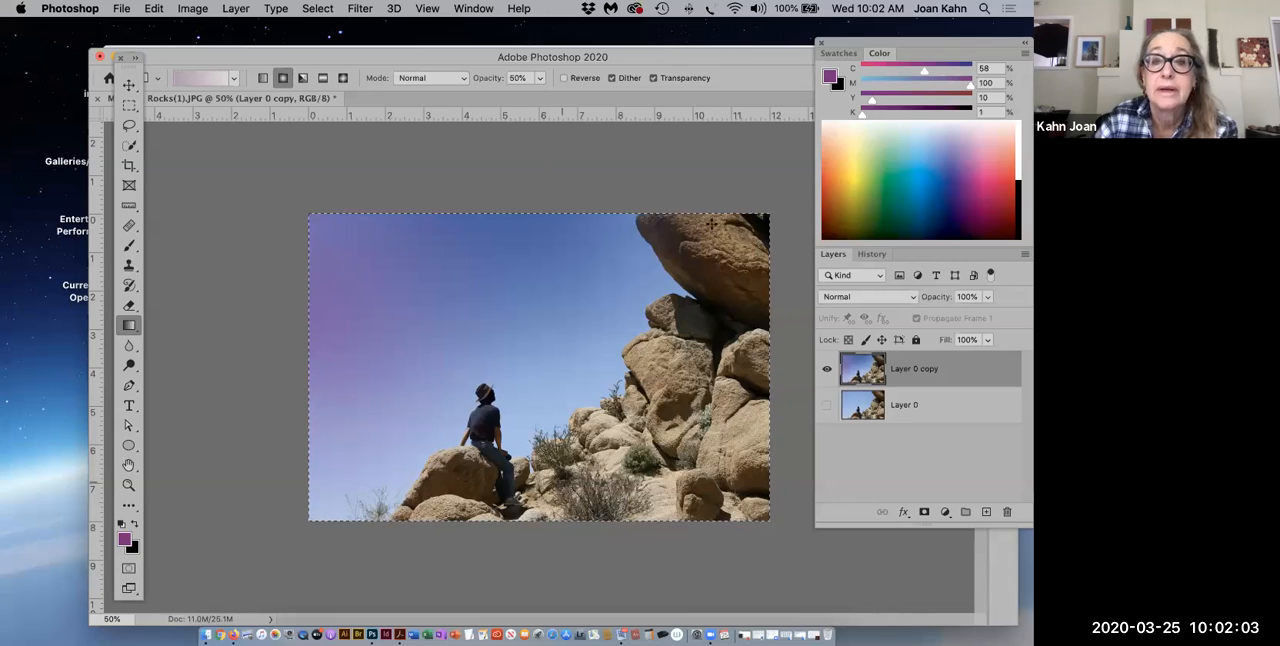
{"action": "left_click", "coordinate": [964, 156]}
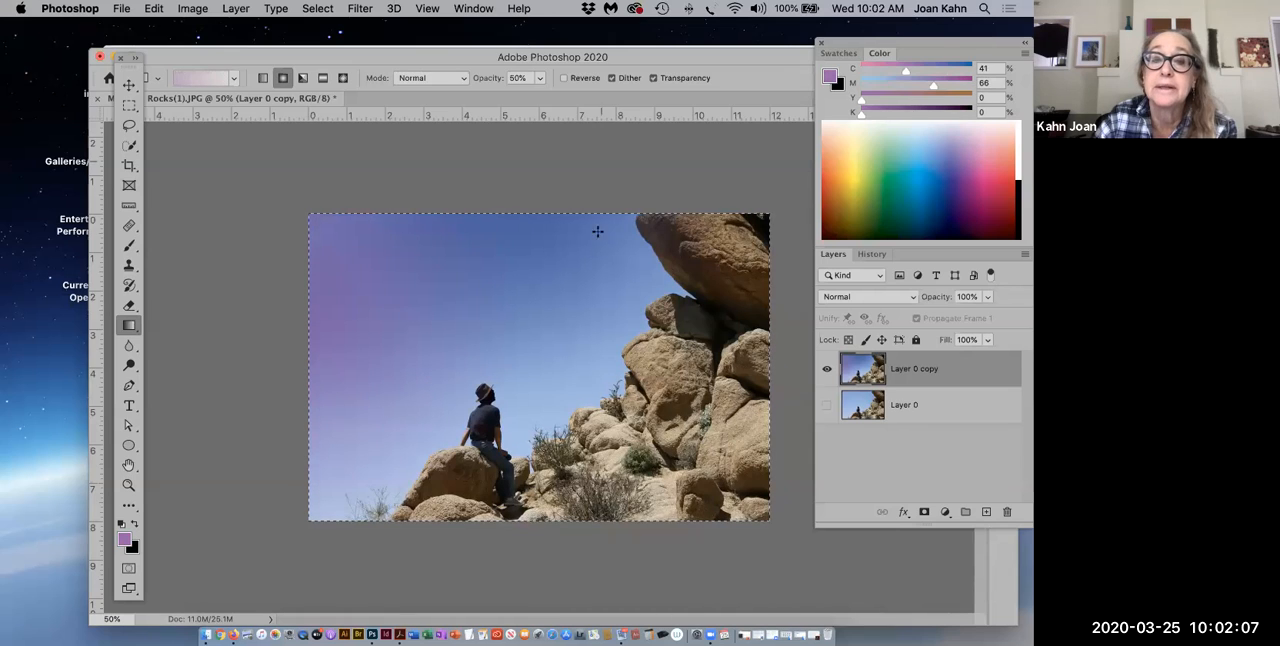
{"action": "left_click_drag", "start_coordinate": [293, 373], "coordinate": [481, 497]}
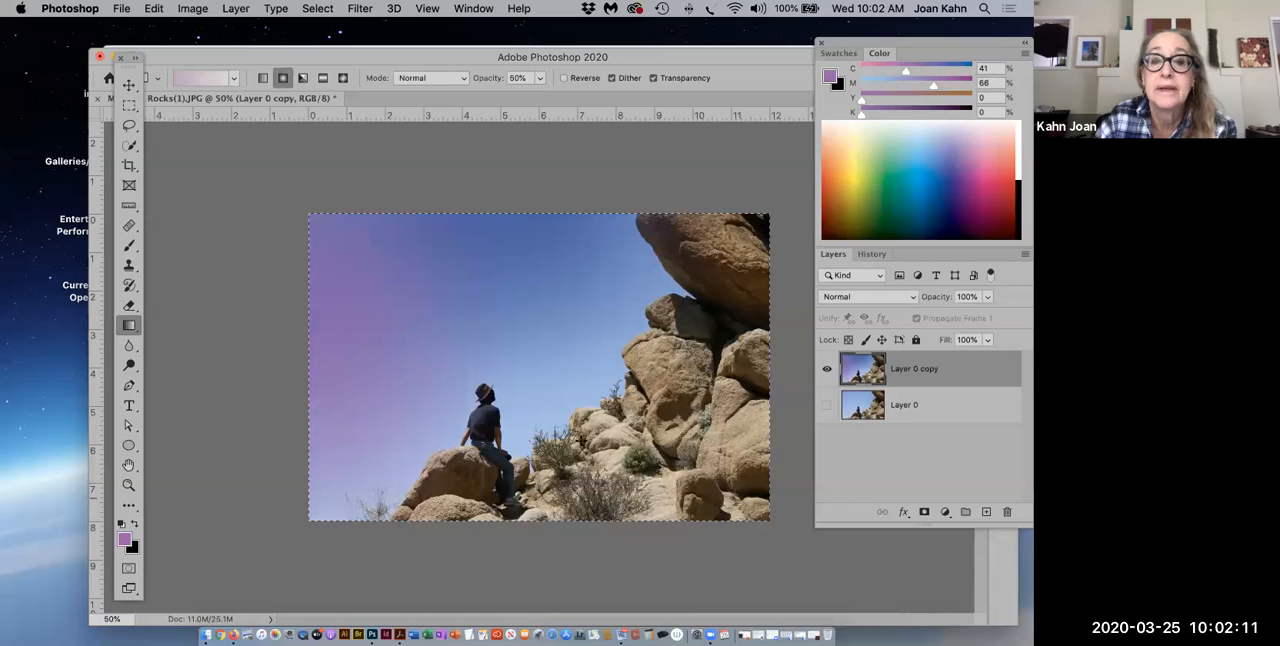
Step: Try an indigo gradient of C 100, M 100, Y 17, K 5 from the photo's upper edge near the rocks, and undo it
{"action": "left_click", "coordinate": [948, 190]}
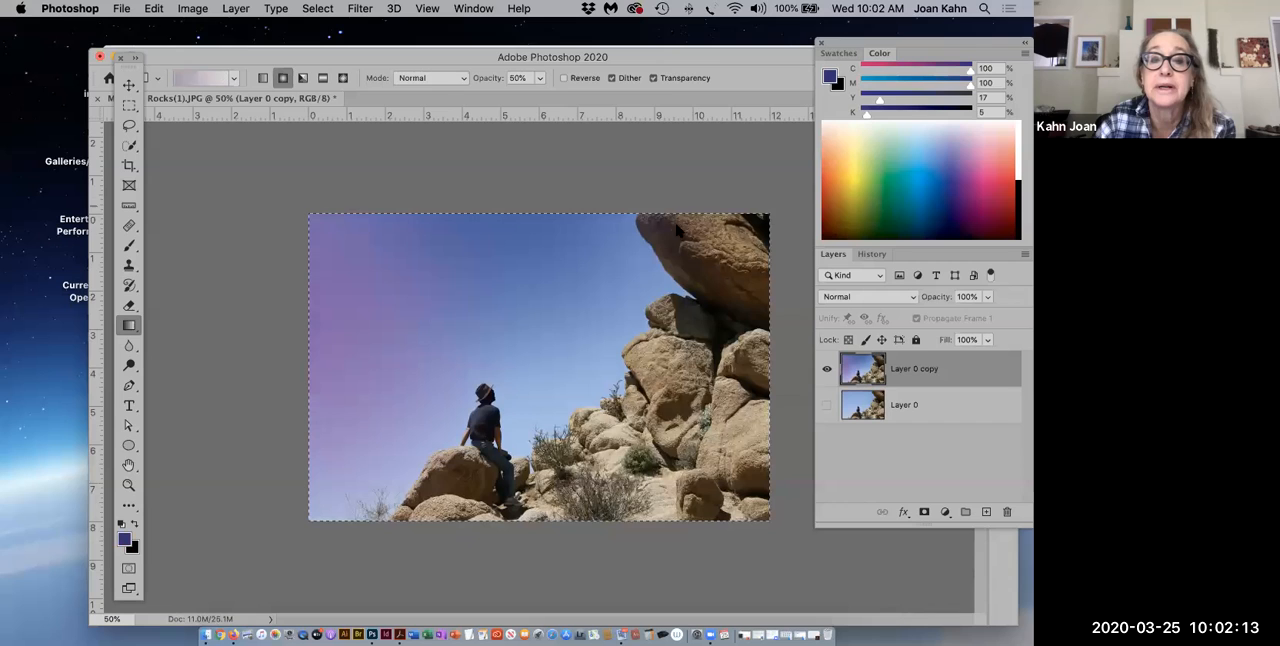
{"action": "left_click_drag", "start_coordinate": [563, 209], "coordinate": [700, 342]}
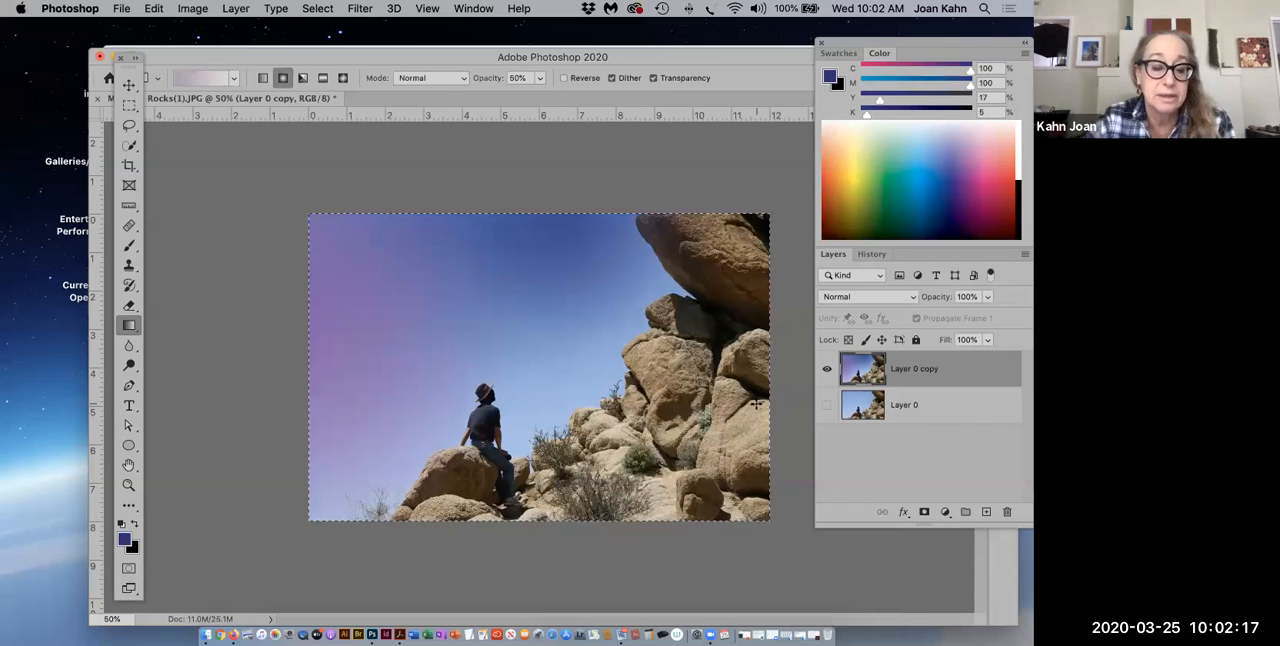
{"action": "key", "text": "super+z"}
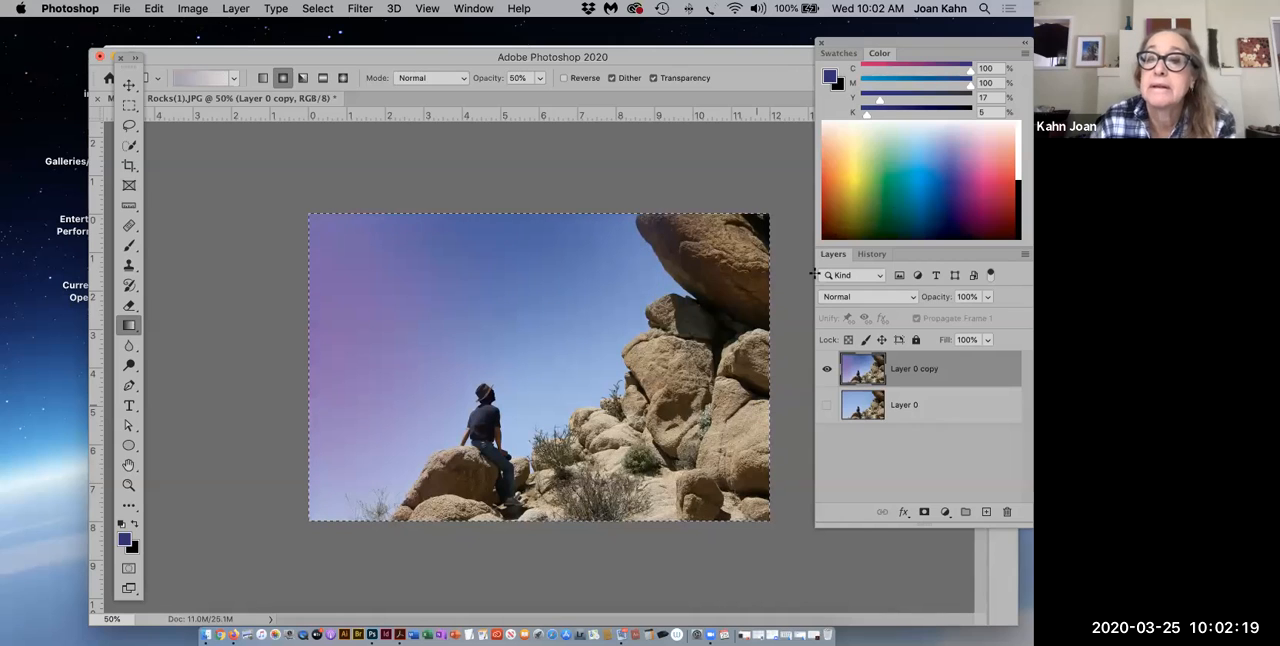
Step: Sample a blue of C 100, M 66, Y 16, K 2 and apply its gradient diagonally from the photo's upper edge towards the rocks
{"action": "left_click", "coordinate": [944, 190]}
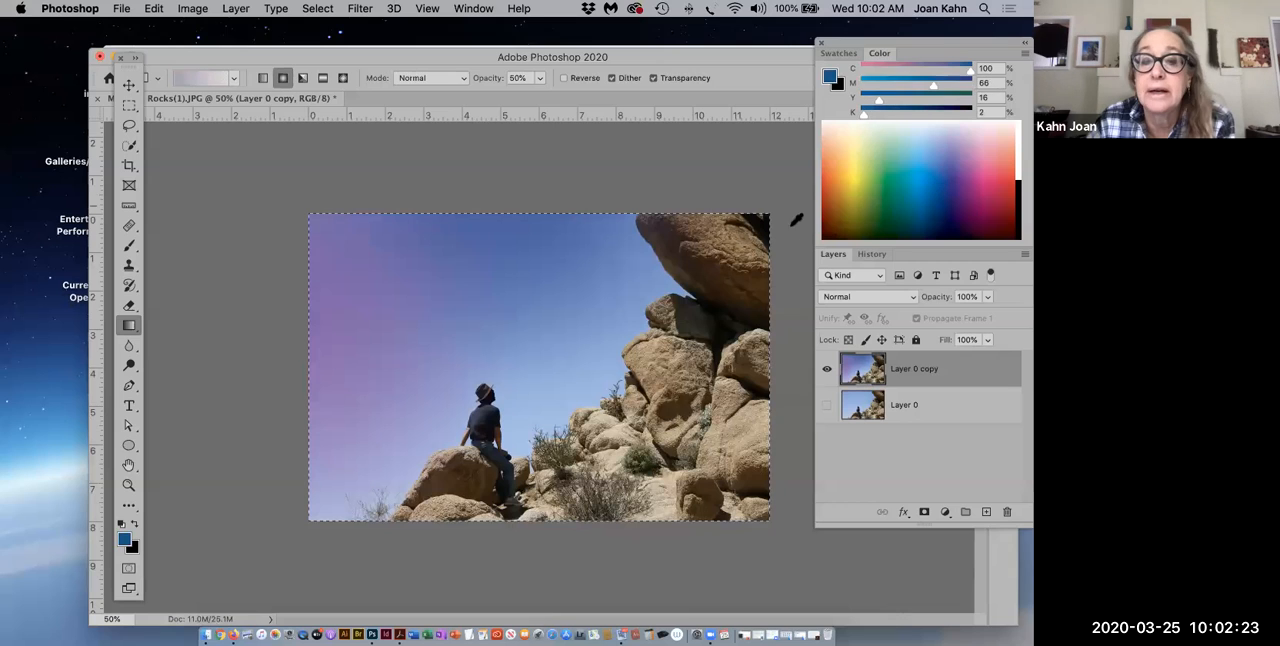
{"action": "left_click_drag", "start_coordinate": [485, 210], "coordinate": [645, 403]}
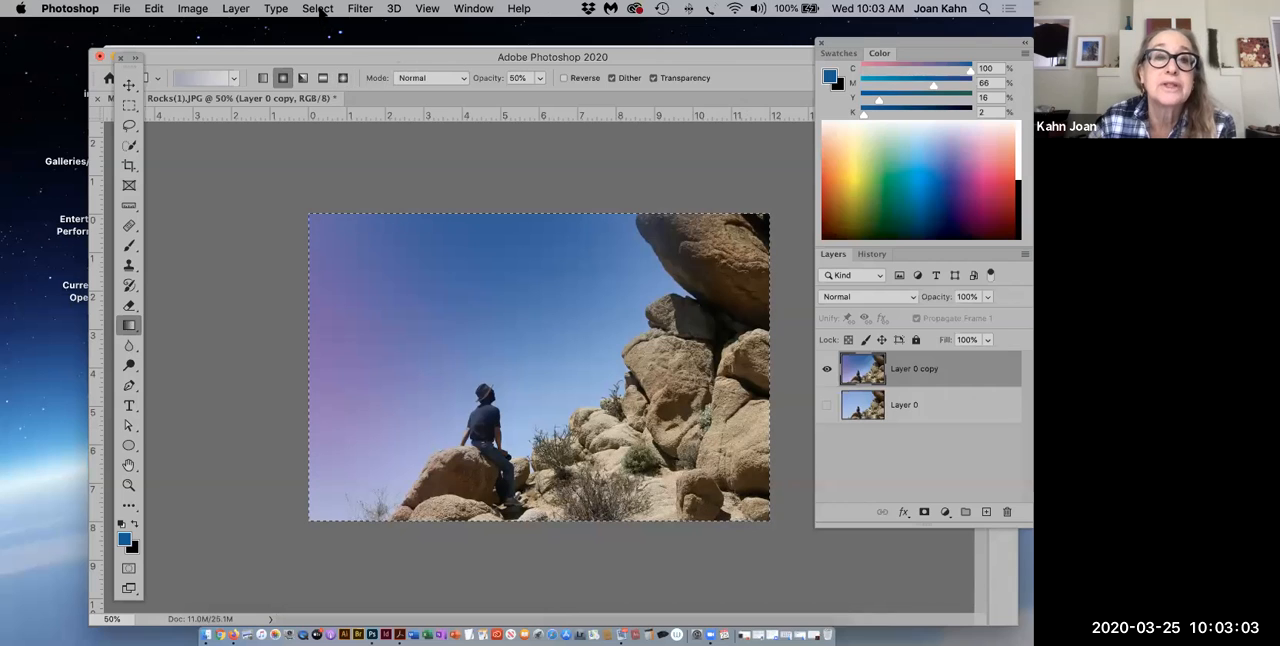
Step: Try to invert the selection that covers the whole layer
{"action": "left_click", "coordinate": [318, 9]}
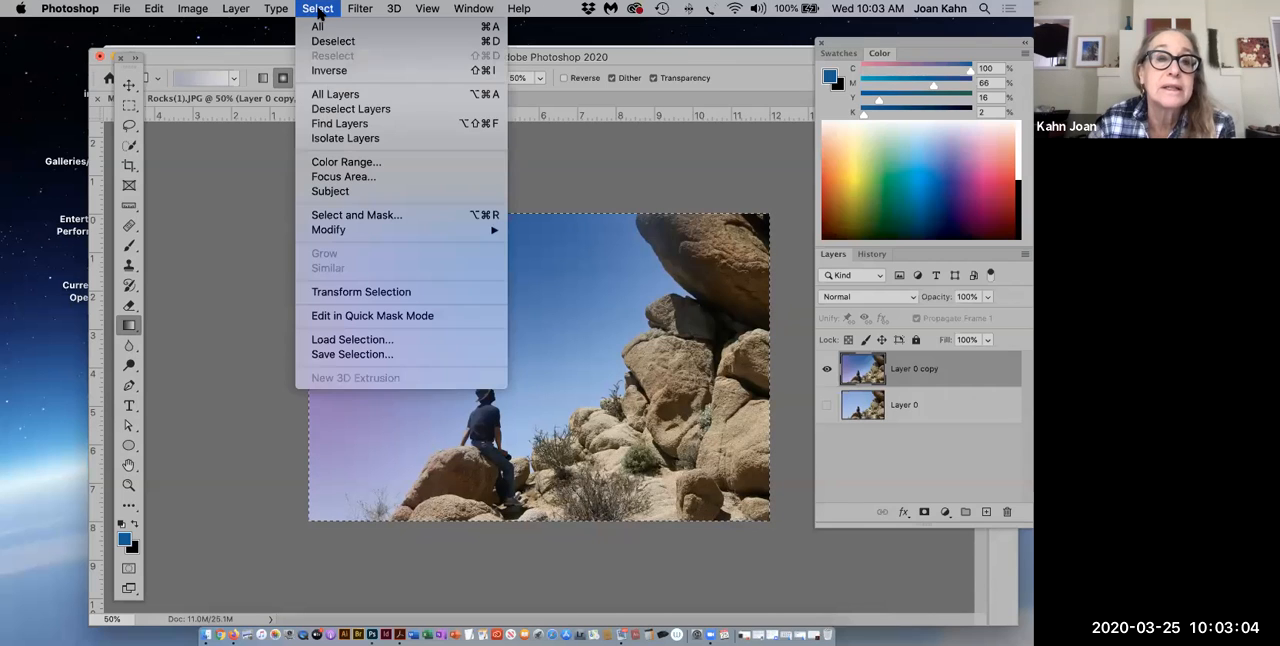
{"action": "left_click", "coordinate": [320, 71]}
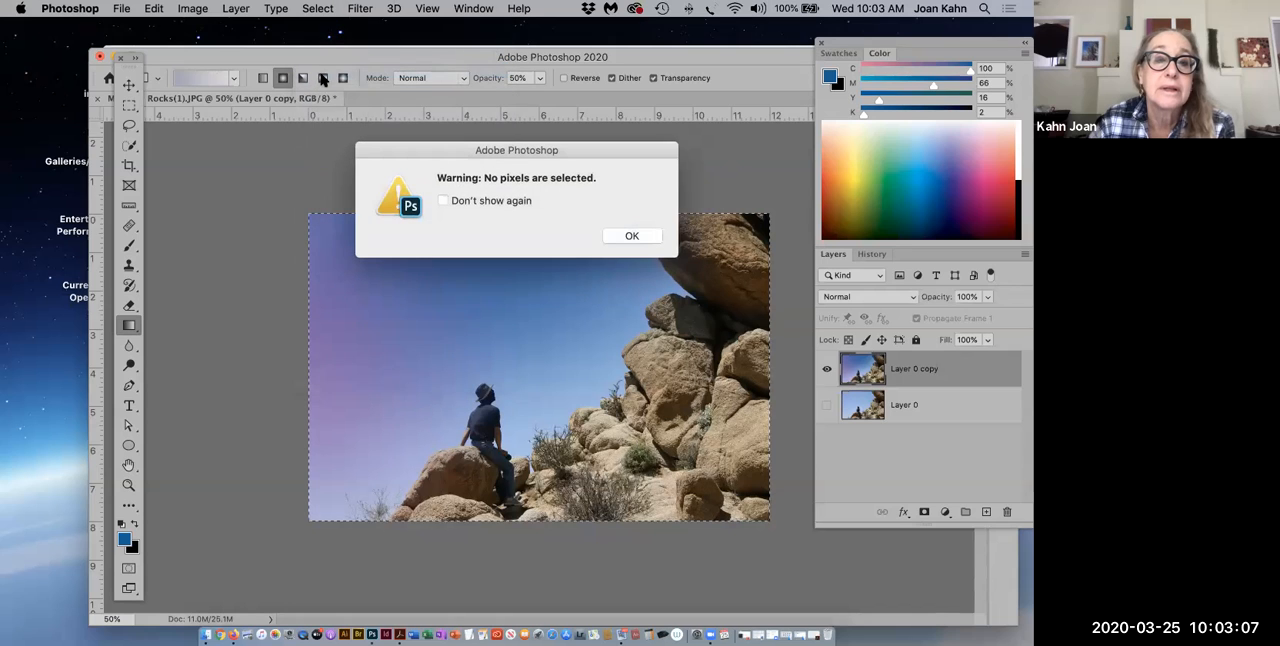
{"action": "left_click", "coordinate": [625, 237]}
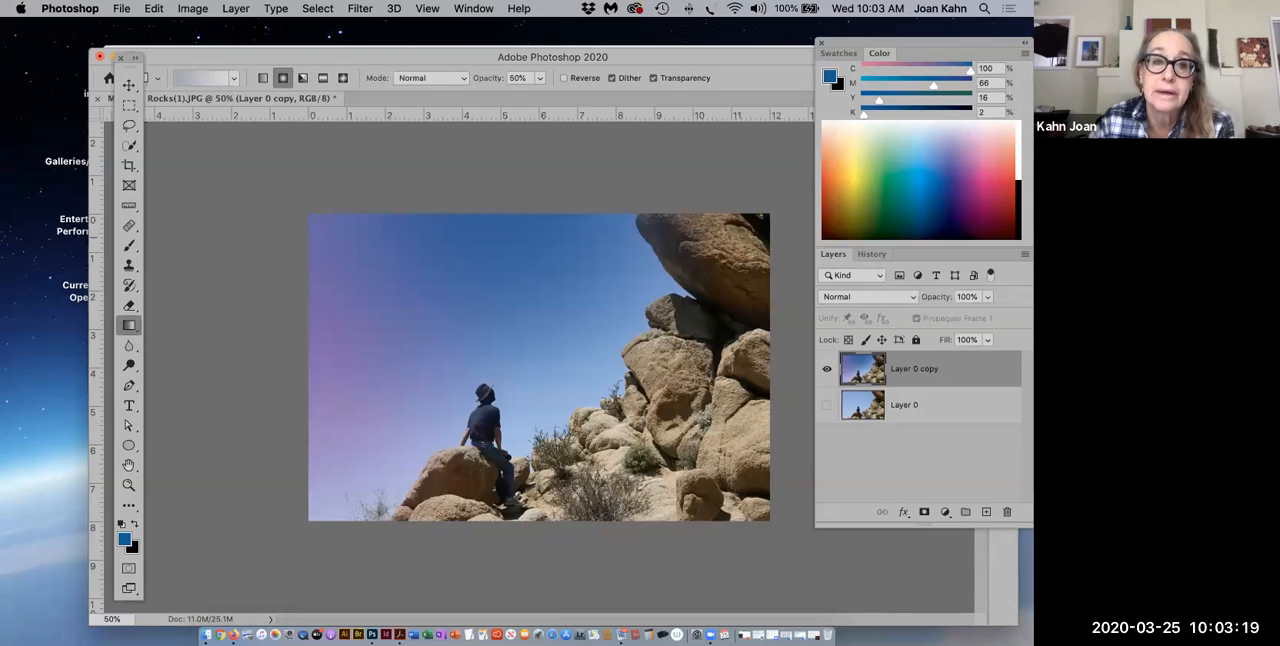
Step: Load the saved sky channel as a new selection
{"action": "left_click", "coordinate": [318, 9]}
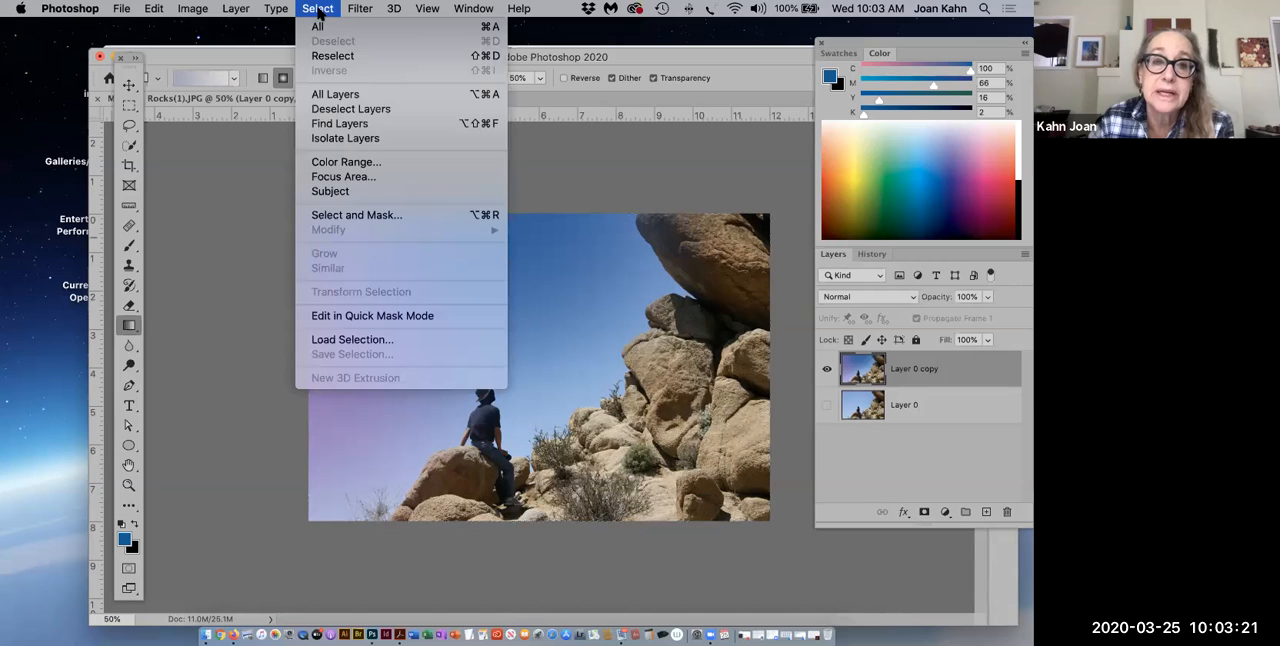
{"action": "left_click", "coordinate": [334, 340]}
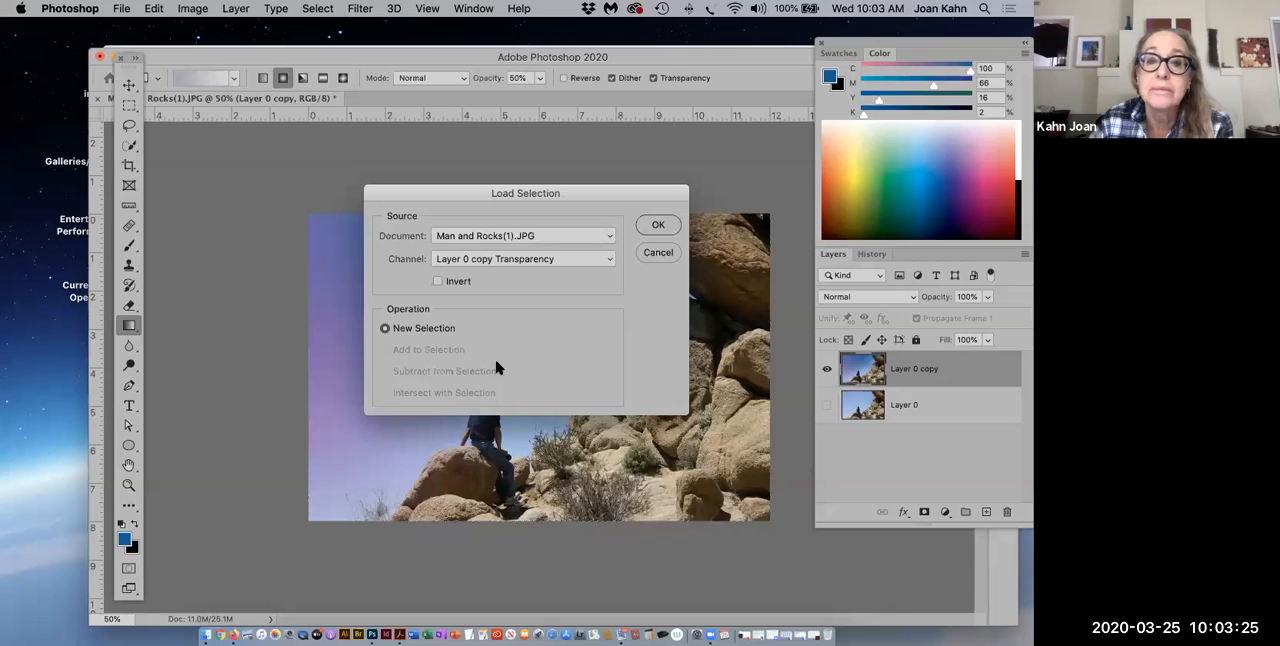
{"action": "left_click", "coordinate": [611, 259]}
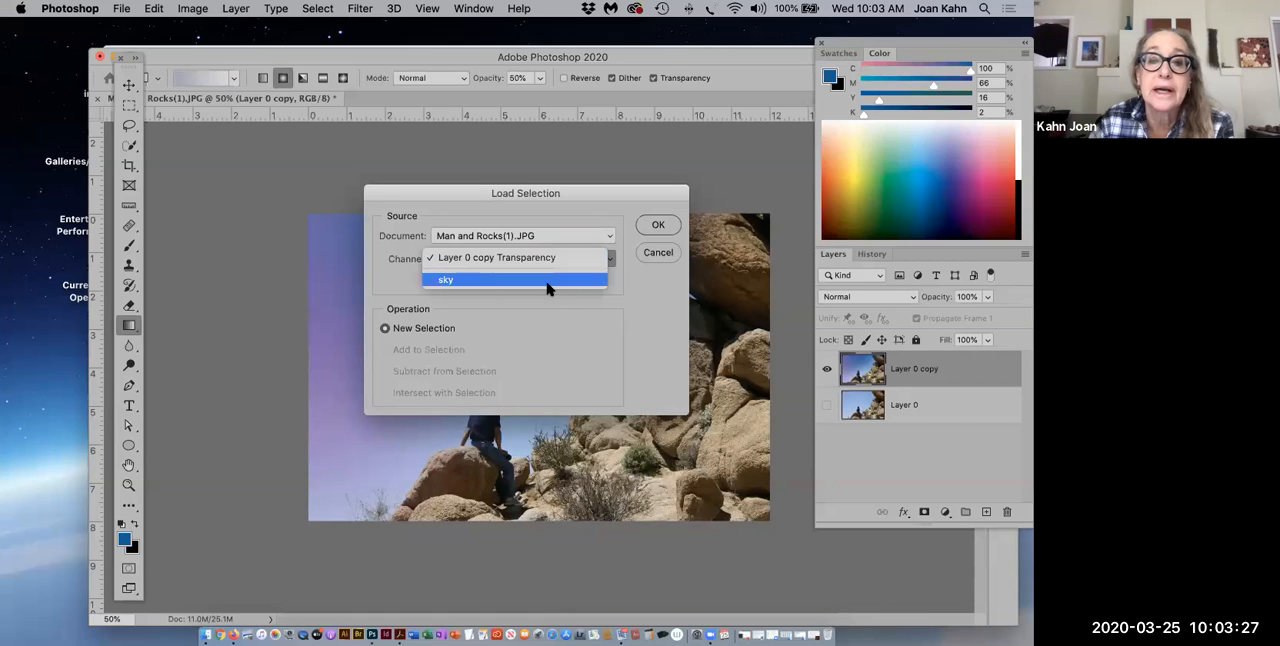
{"action": "left_click", "coordinate": [546, 287]}
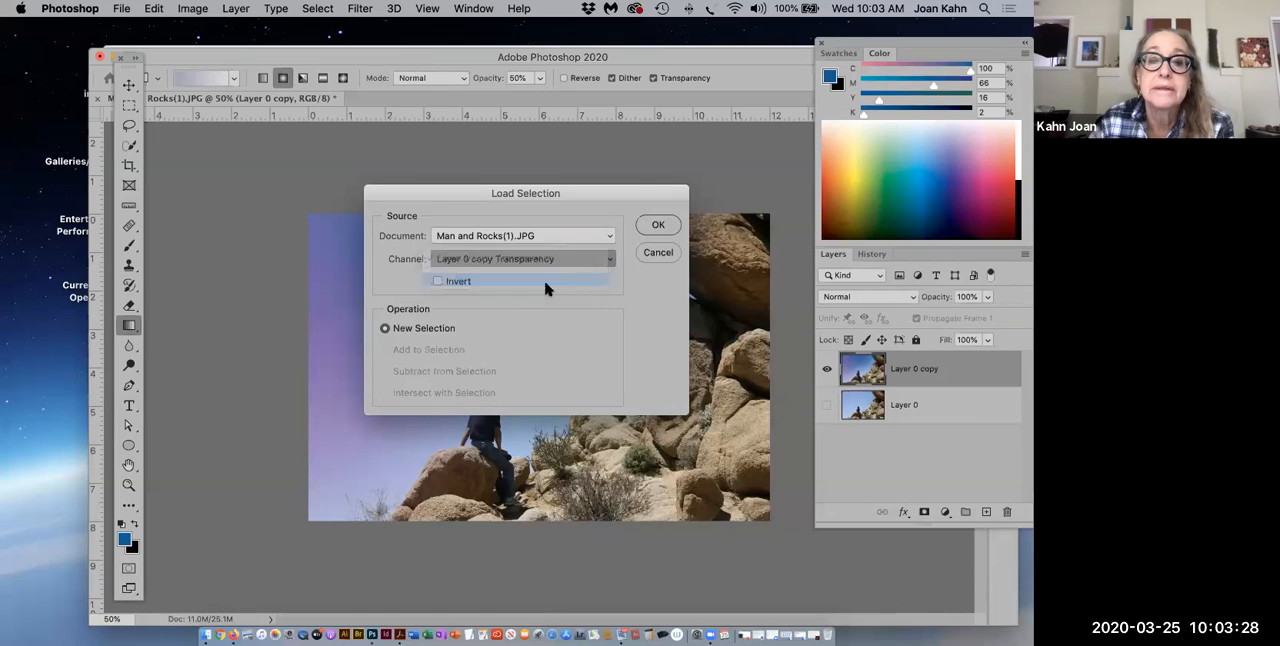
{"action": "left_click", "coordinate": [652, 227]}
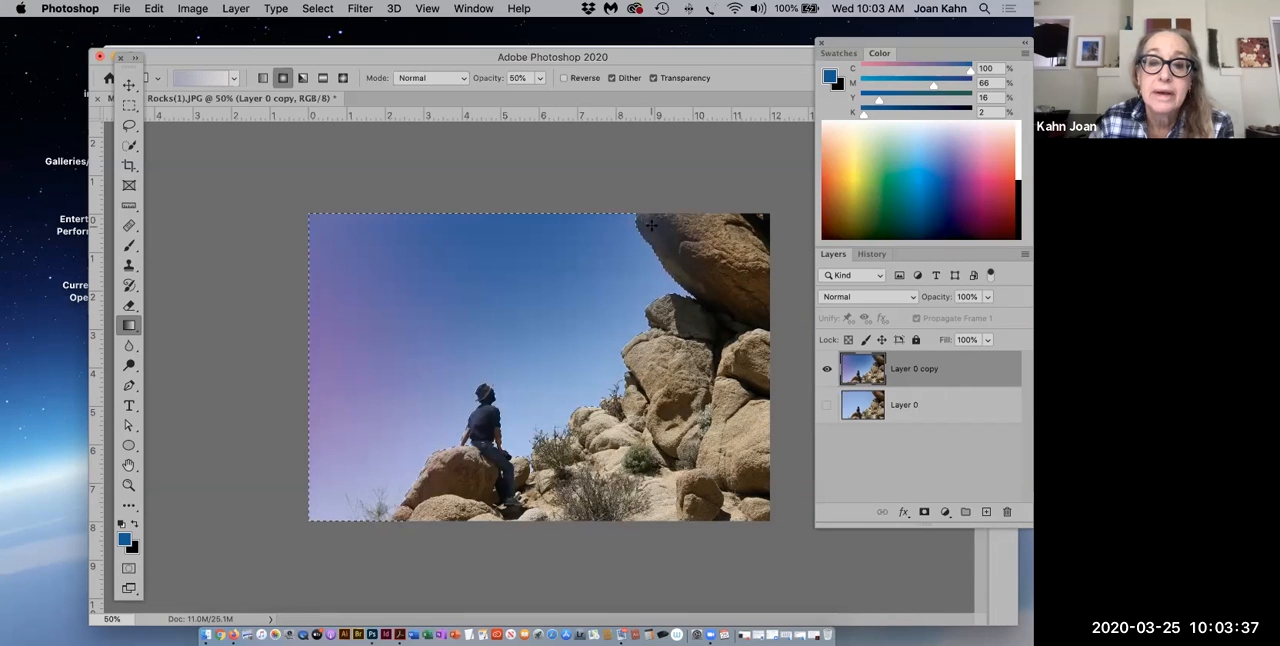
Step: Invert the sky selection and save it as a new channel named man and rock
{"action": "left_click", "coordinate": [320, 10]}
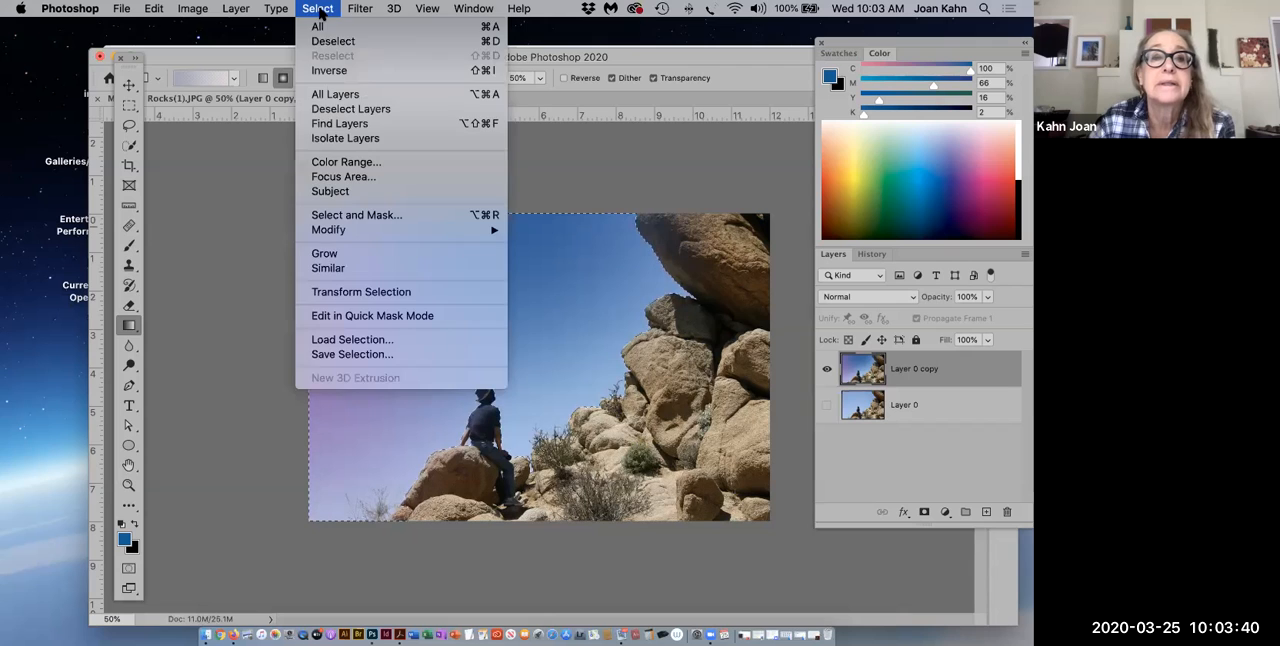
{"action": "left_click", "coordinate": [322, 70]}
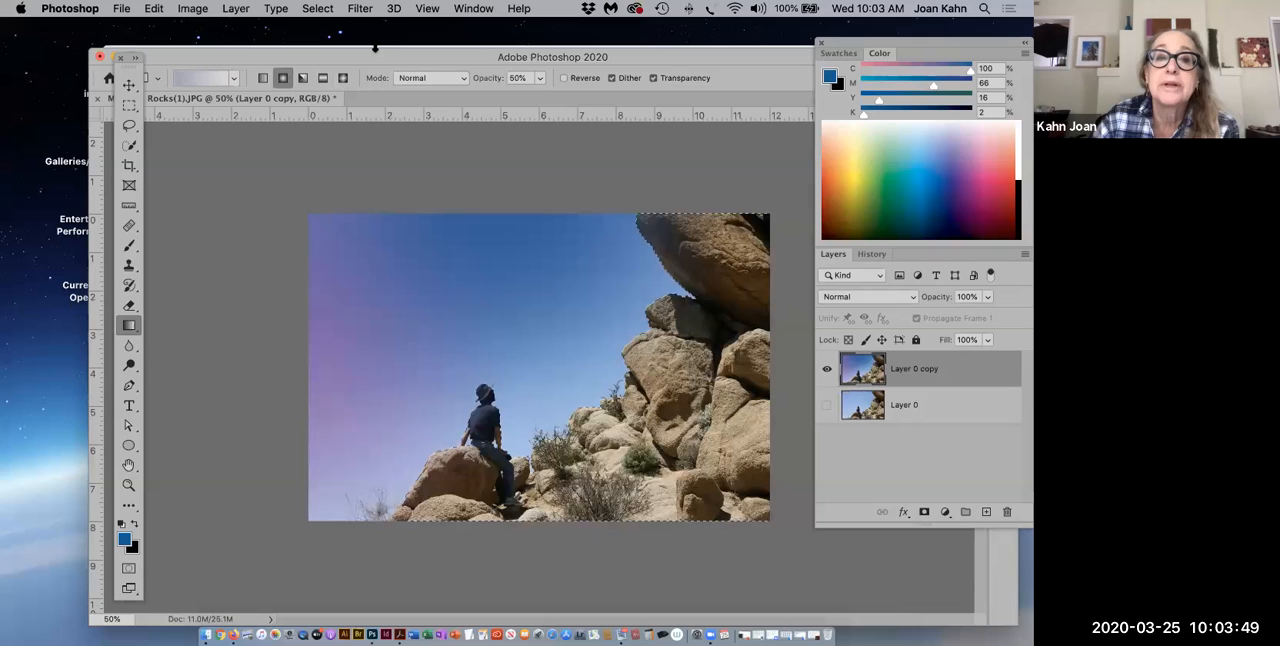
{"action": "left_click", "coordinate": [319, 9]}
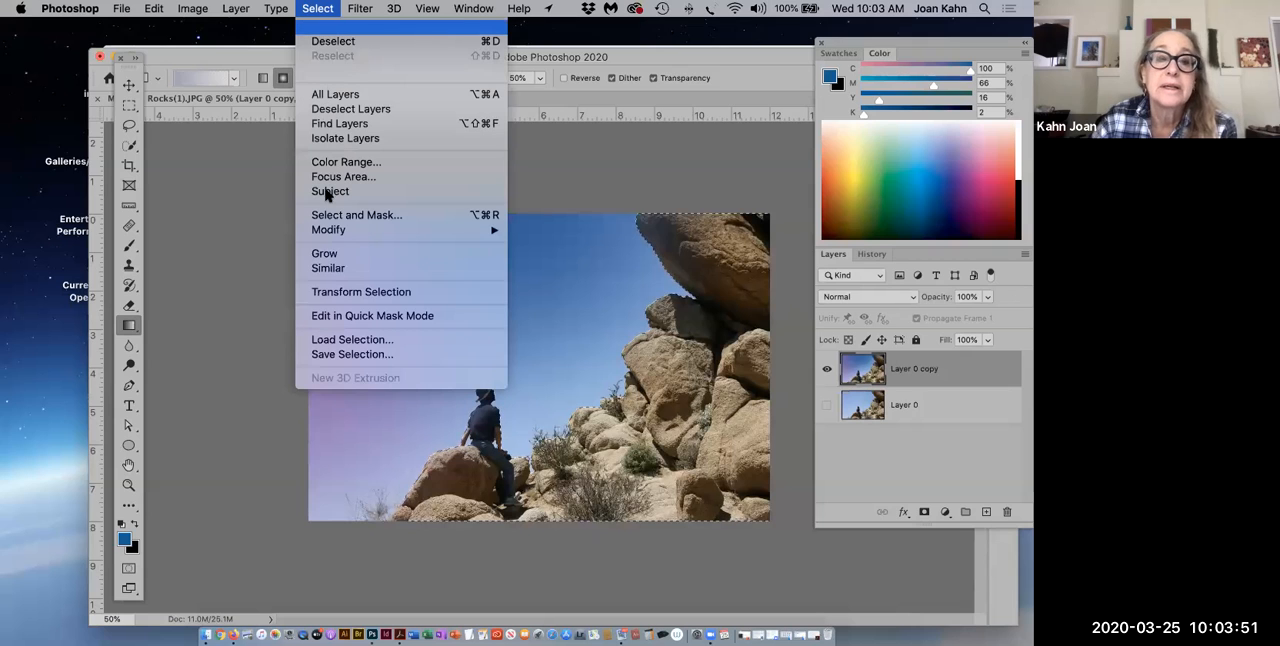
{"action": "left_click", "coordinate": [341, 356]}
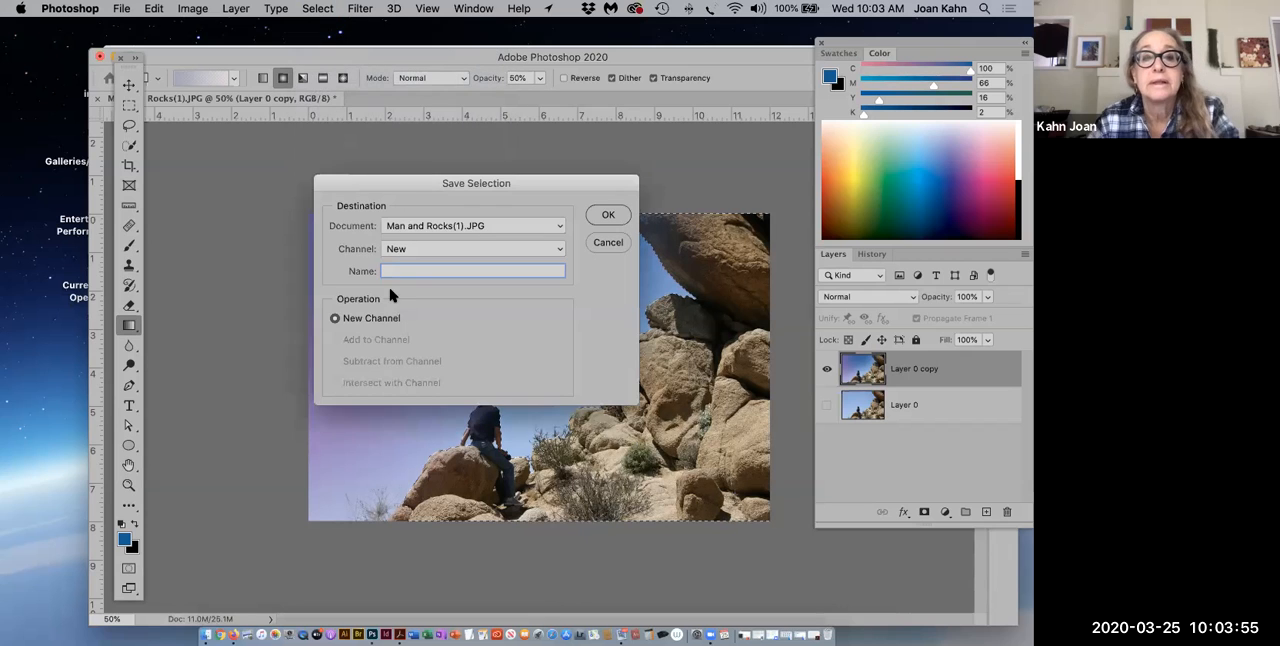
{"action": "type", "text": "man and rocks"}
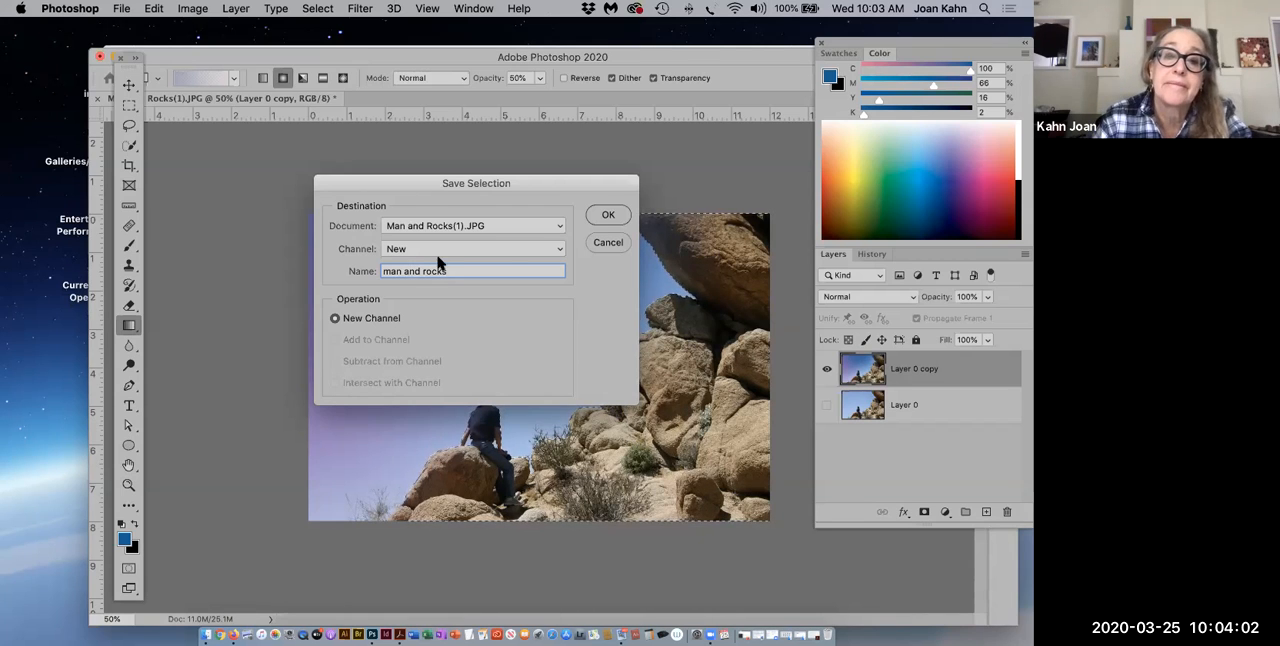
{"action": "left_click", "coordinate": [605, 216]}
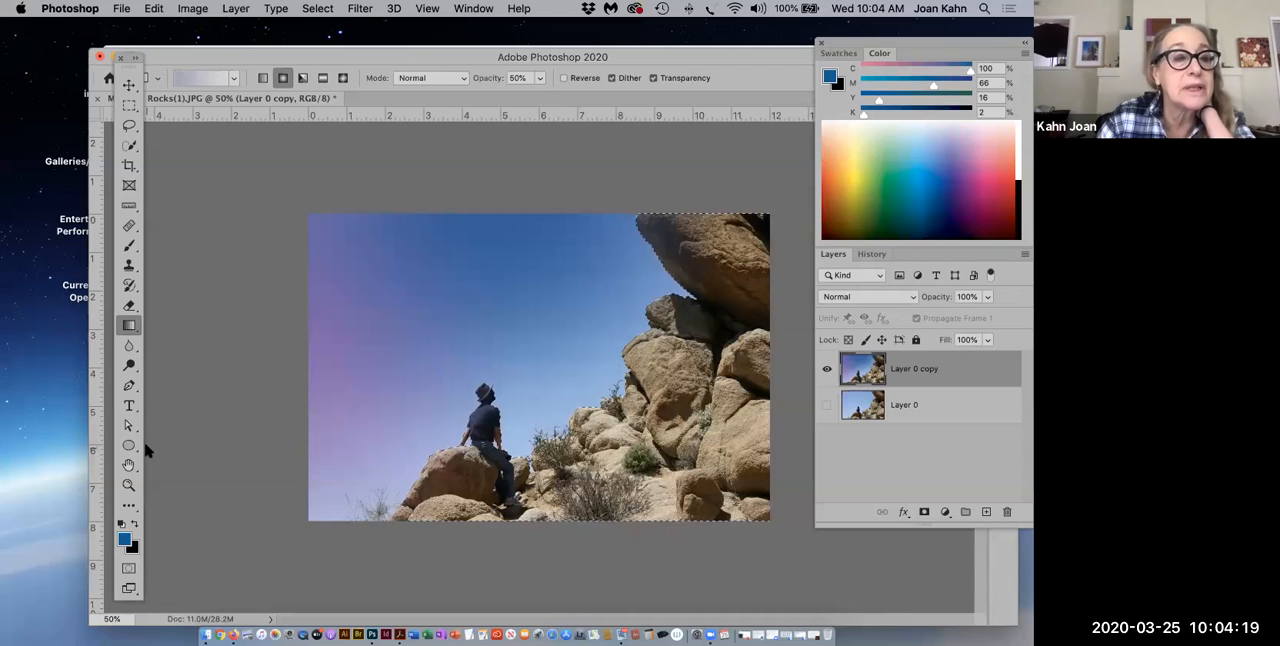
Step: Activate the Brush tool, move the toolbox clear of the brush options and display it in two columns
{"action": "left_click", "coordinate": [128, 250]}
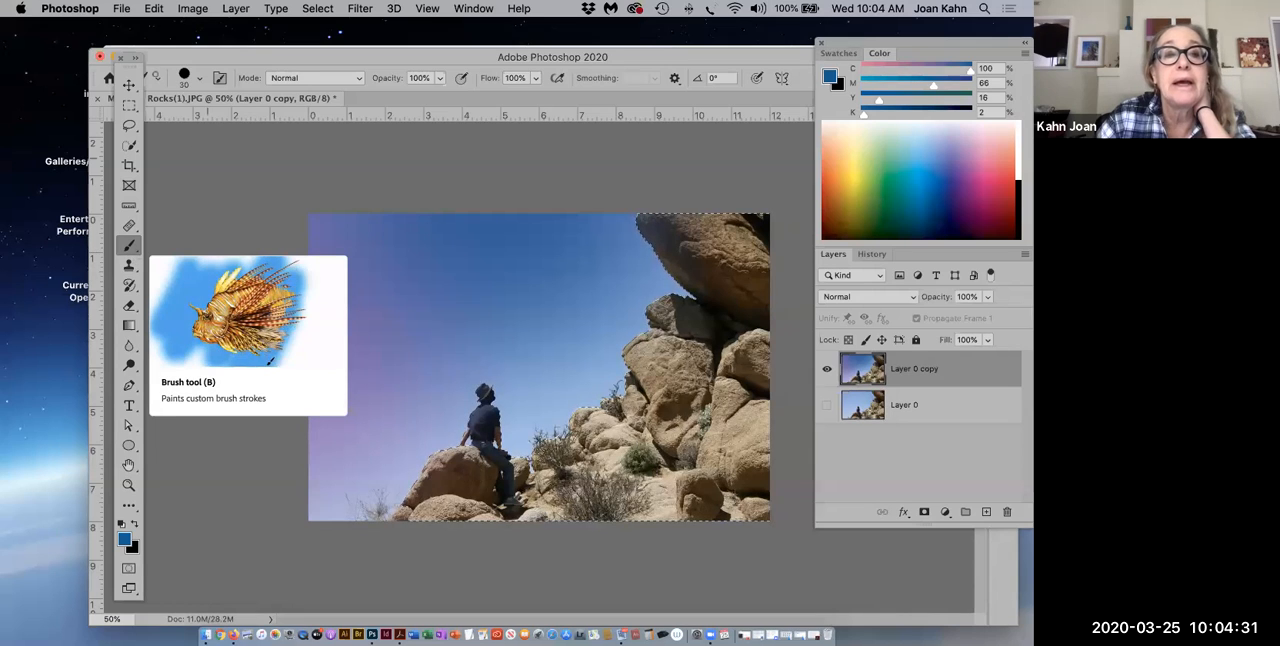
{"action": "left_click_drag", "start_coordinate": [130, 72], "coordinate": [139, 180]}
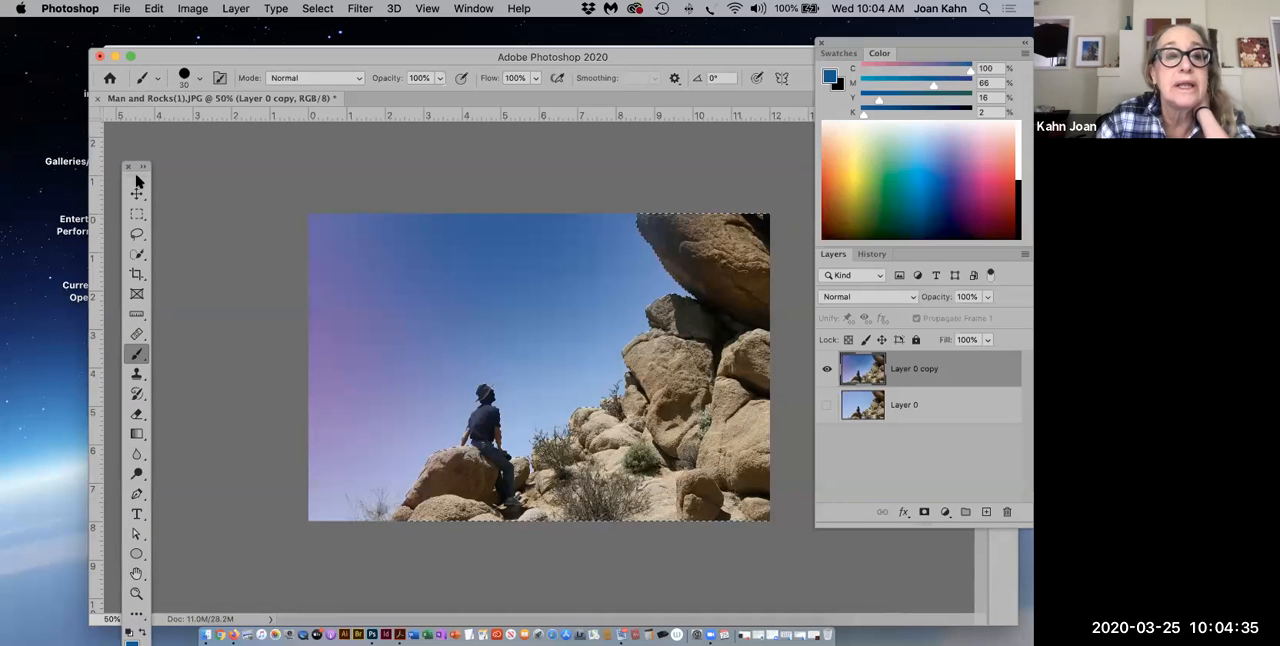
{"action": "left_click", "coordinate": [144, 167]}
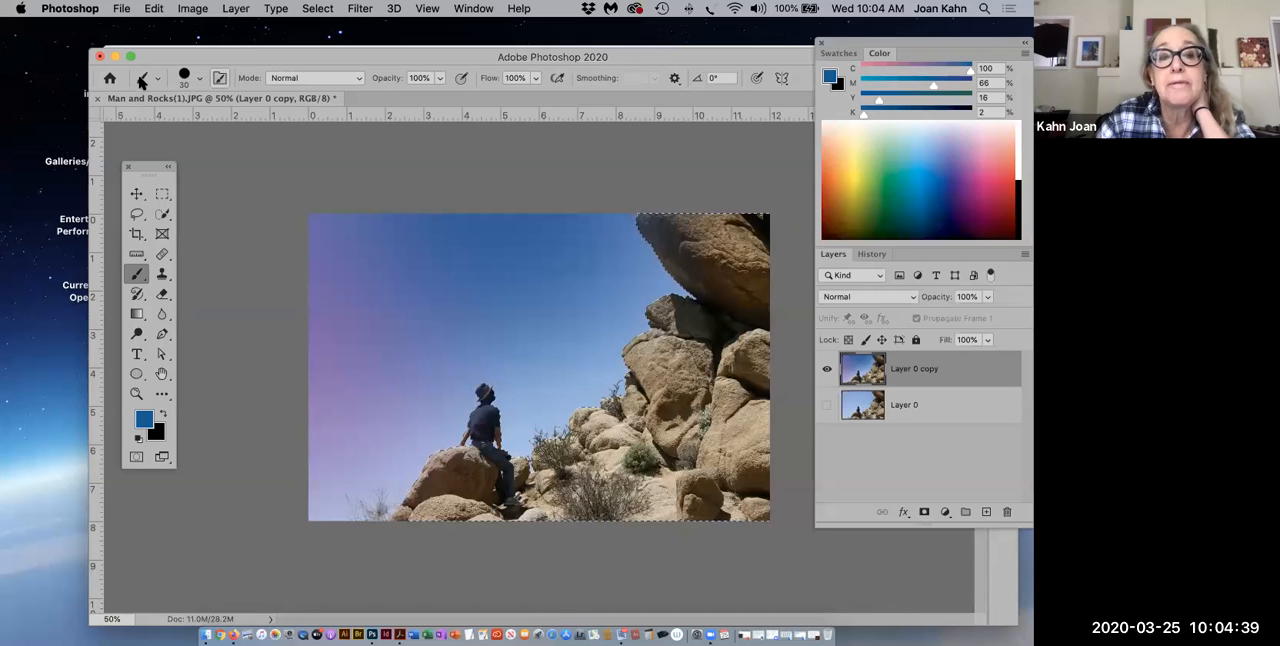
Step: Look through the brush presets, choose Soft Round and try out its hardness, ending at 0%
{"action": "left_click", "coordinate": [199, 80]}
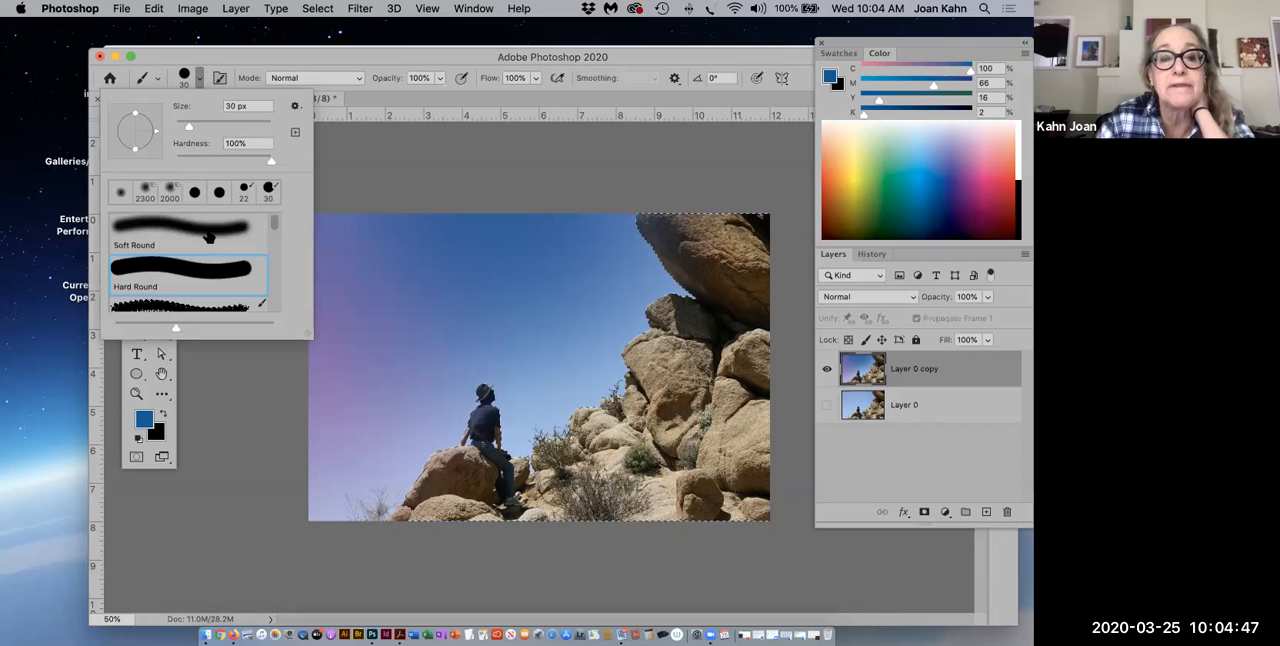
{"action": "scroll", "coordinate": [277, 227], "scroll_direction": "down", "scroll_amount": 10}
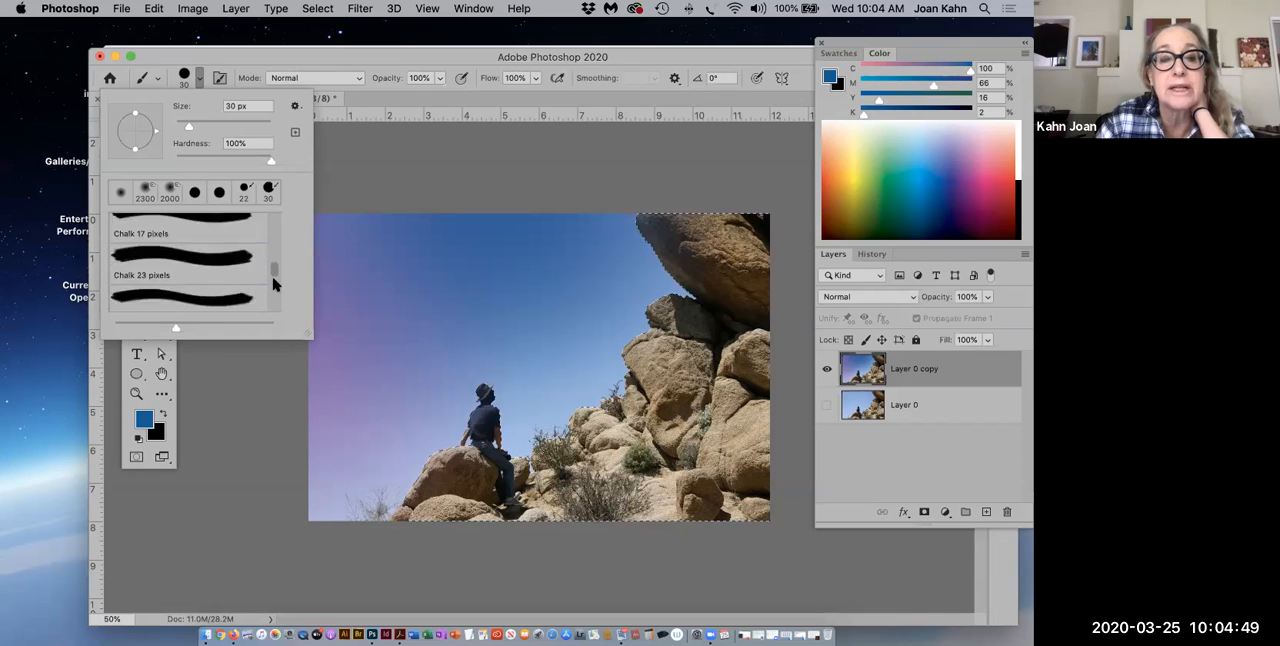
{"action": "scroll", "coordinate": [267, 263], "scroll_direction": "up", "scroll_amount": 10}
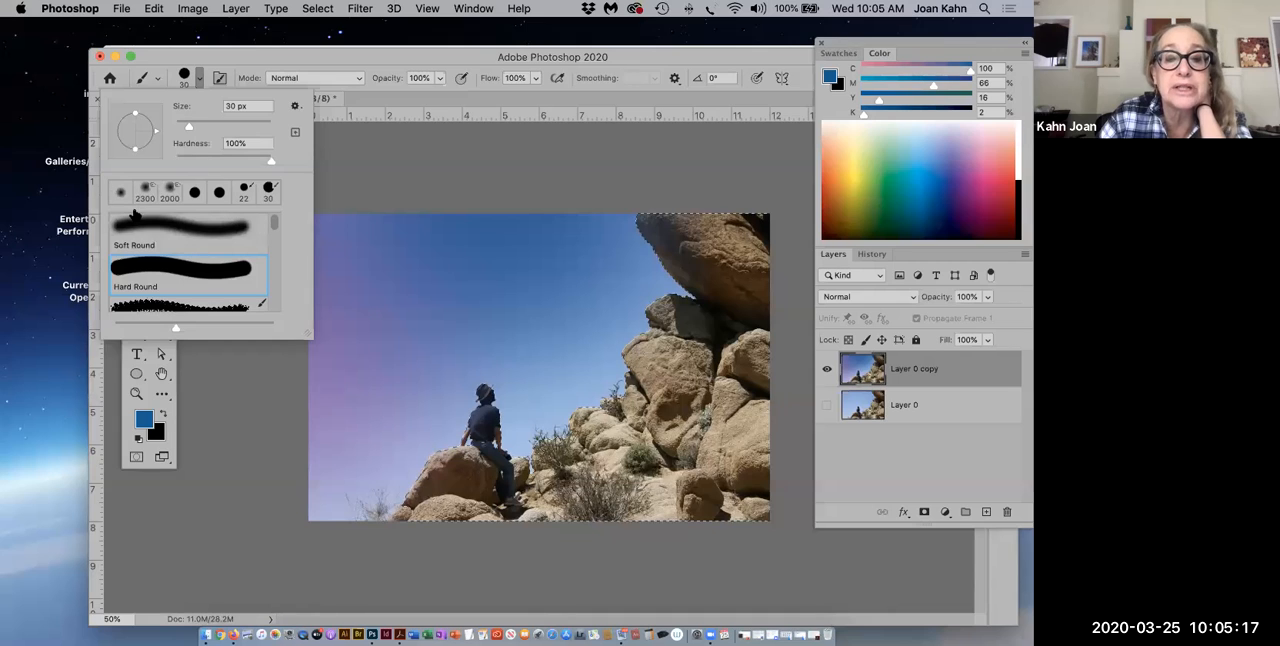
{"action": "left_click", "coordinate": [213, 237]}
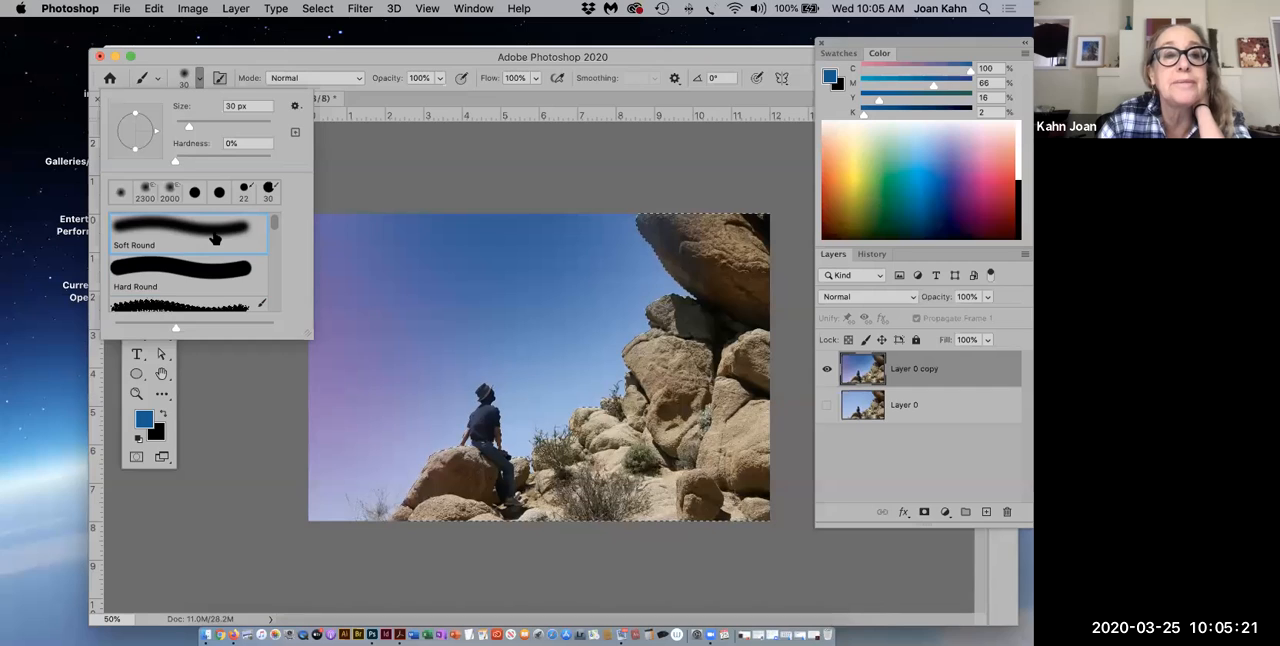
{"action": "left_click_drag", "start_coordinate": [175, 167], "coordinate": [203, 167]}
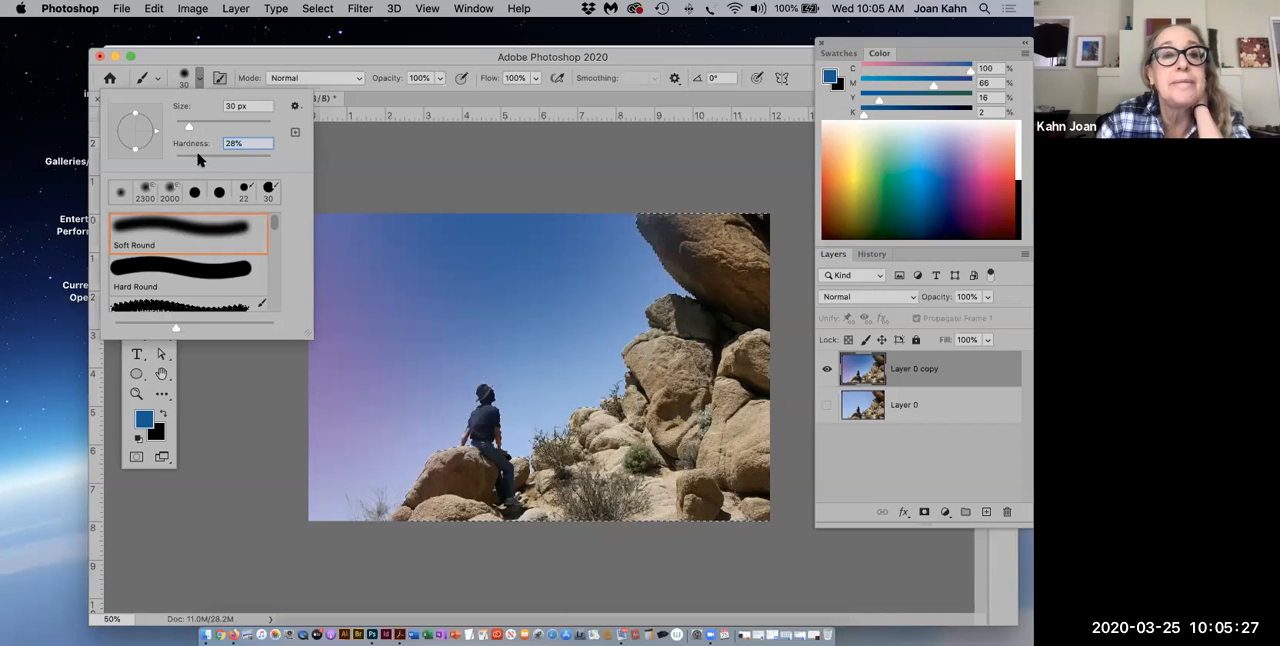
{"action": "left_click_drag", "start_coordinate": [203, 164], "coordinate": [174, 163]}
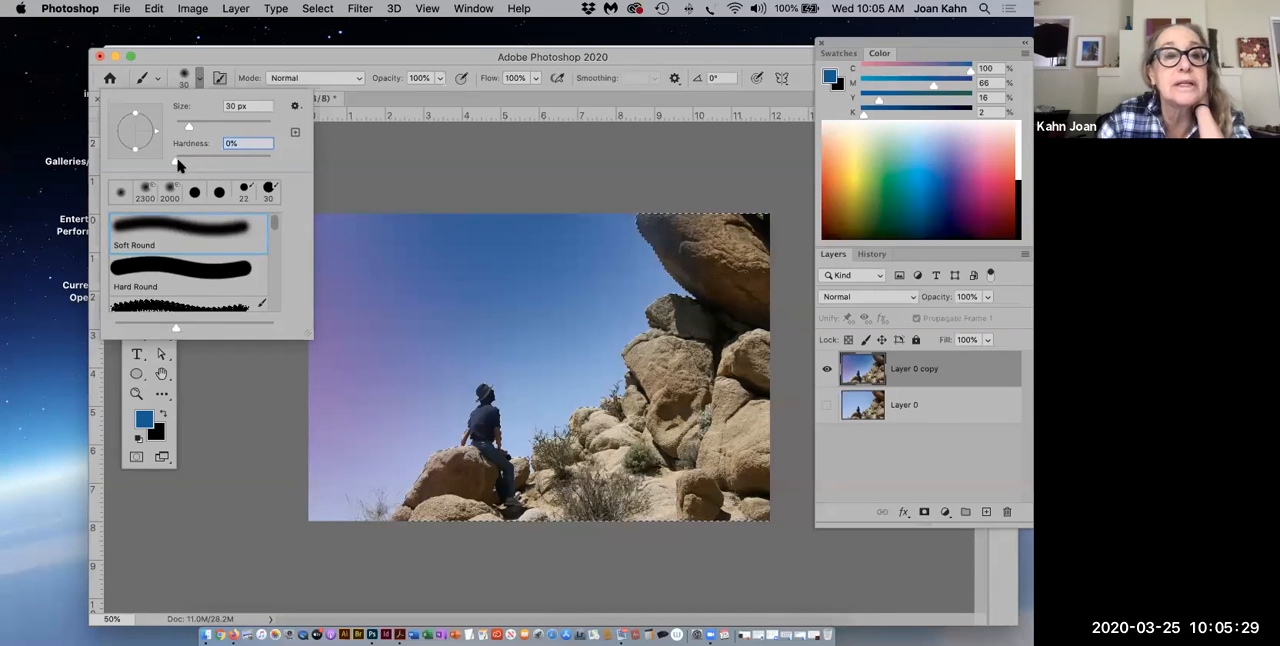
{"action": "left_click_drag", "start_coordinate": [187, 126], "coordinate": [195, 127]}
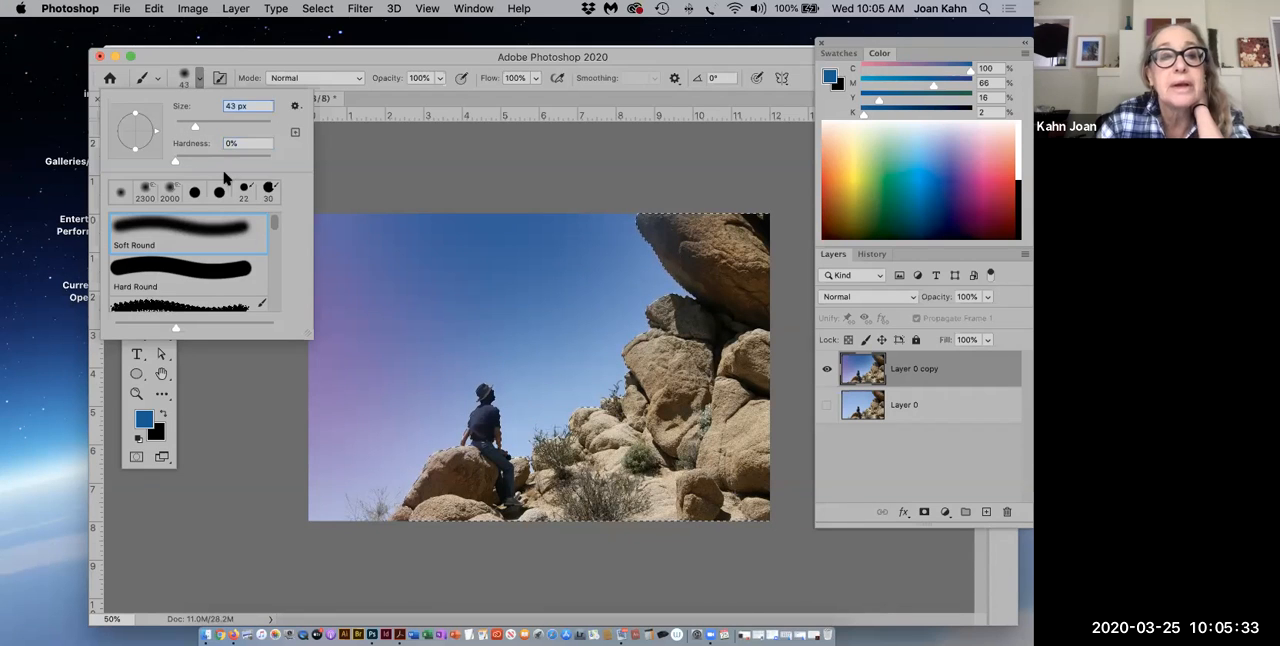
{"action": "left_click_drag", "start_coordinate": [195, 127], "coordinate": [204, 129]}
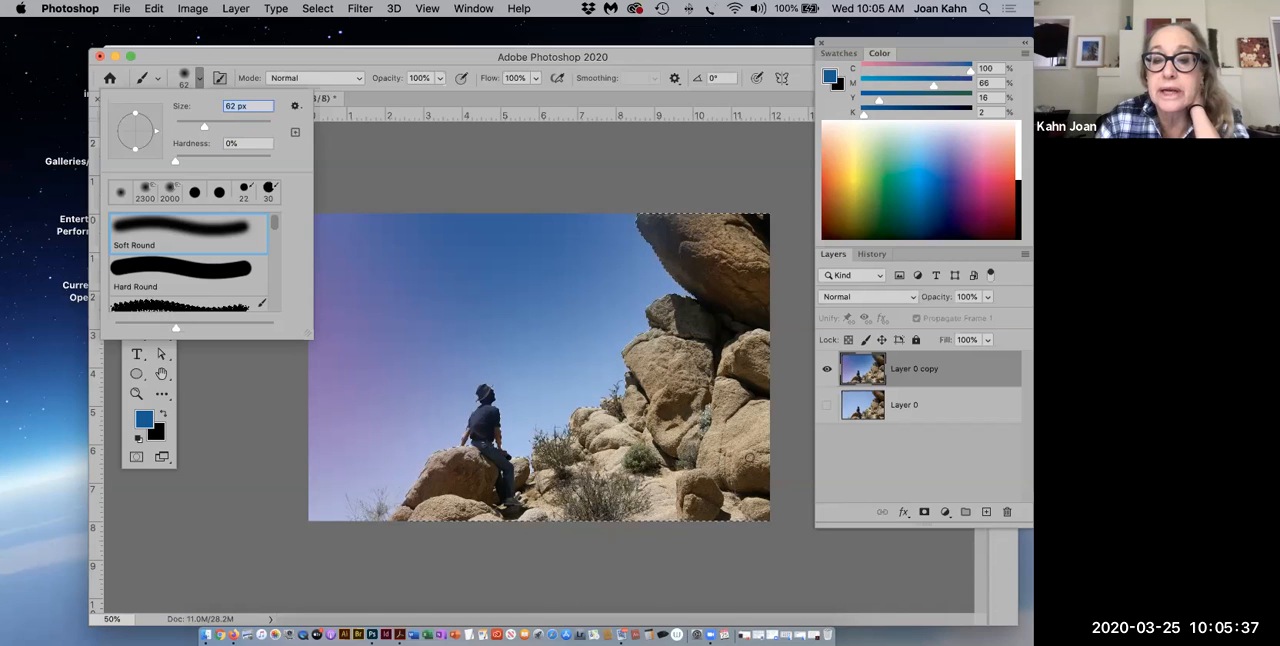
{"action": "type", "text": "]]]]]]]"}
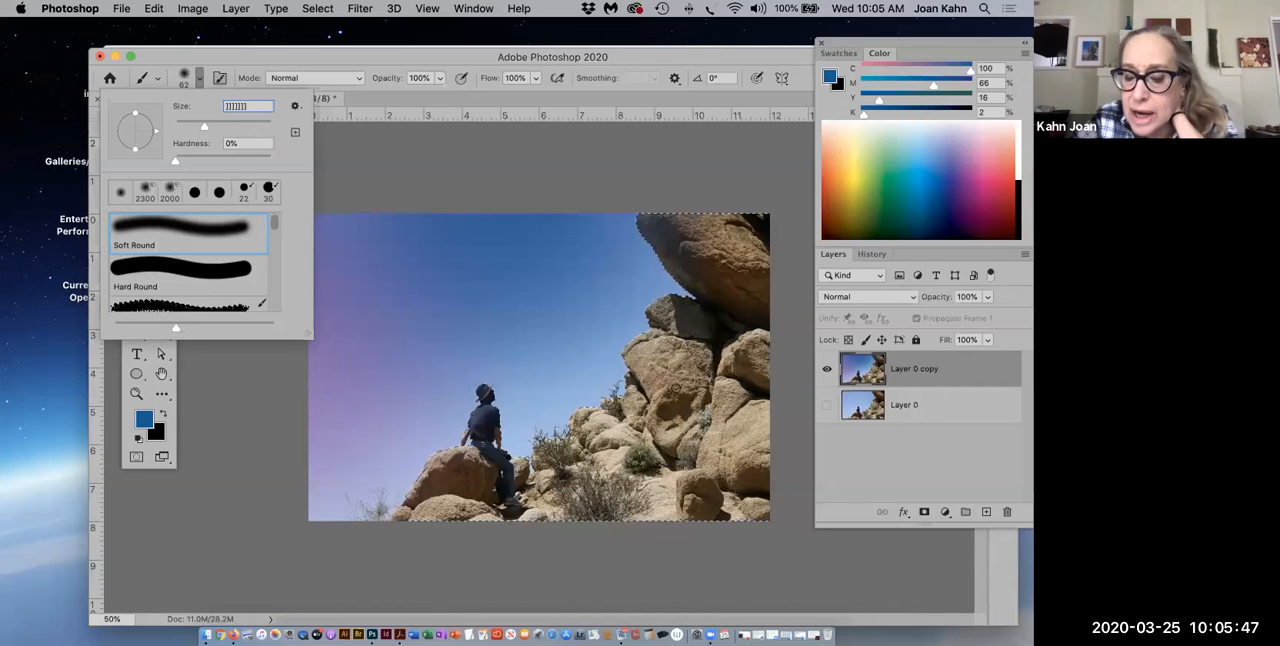
{"action": "type", "text": "]]]]]]"}
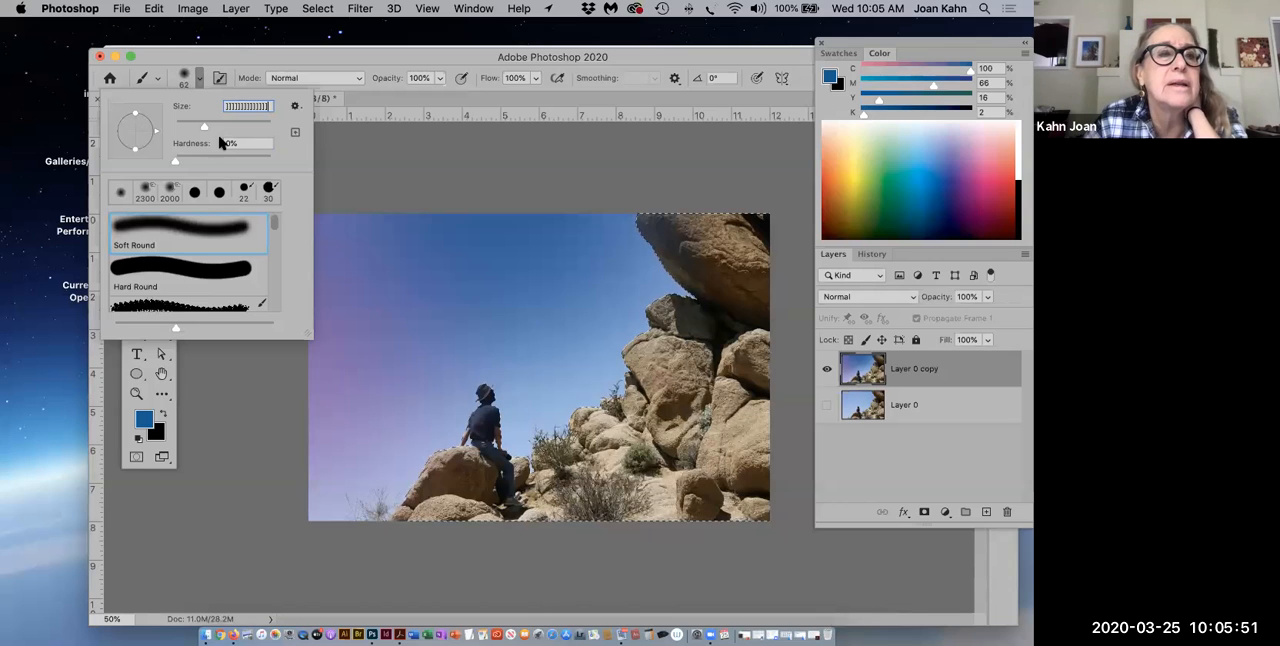
{"action": "left_click", "coordinate": [203, 126]}
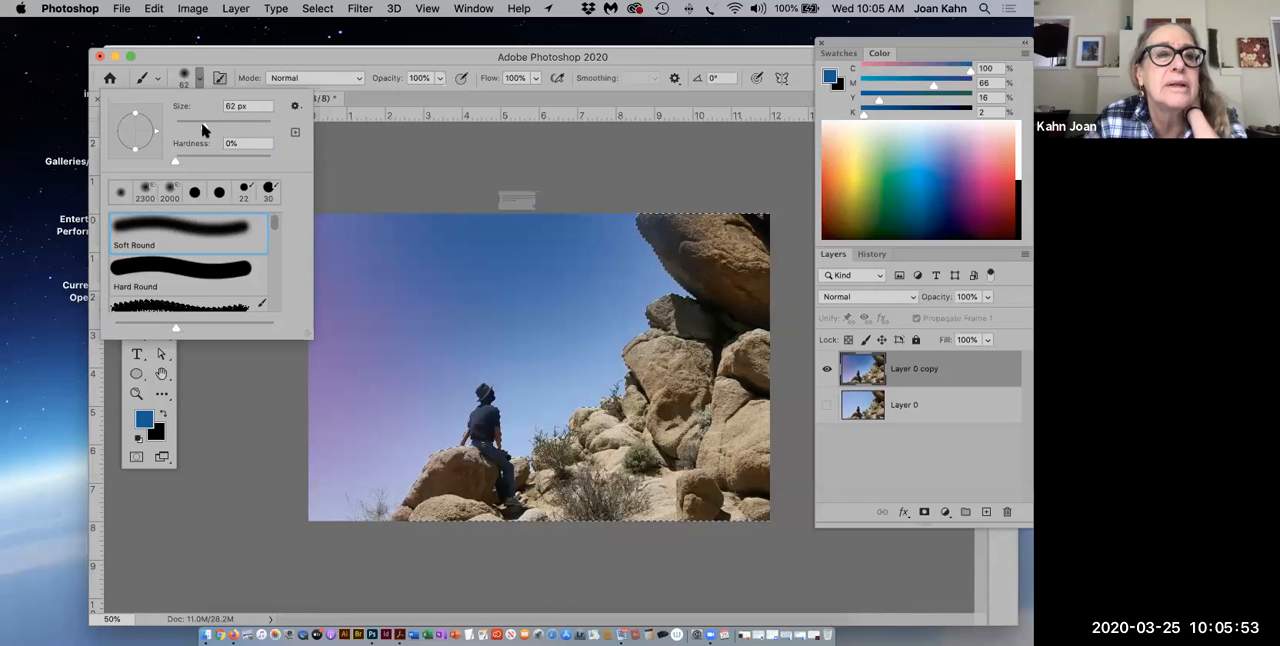
{"action": "left_click", "coordinate": [620, 237]}
Step: Set the Soft Round brush size to 284 px and close the brush settings
{"action": "left_click", "coordinate": [240, 124]}
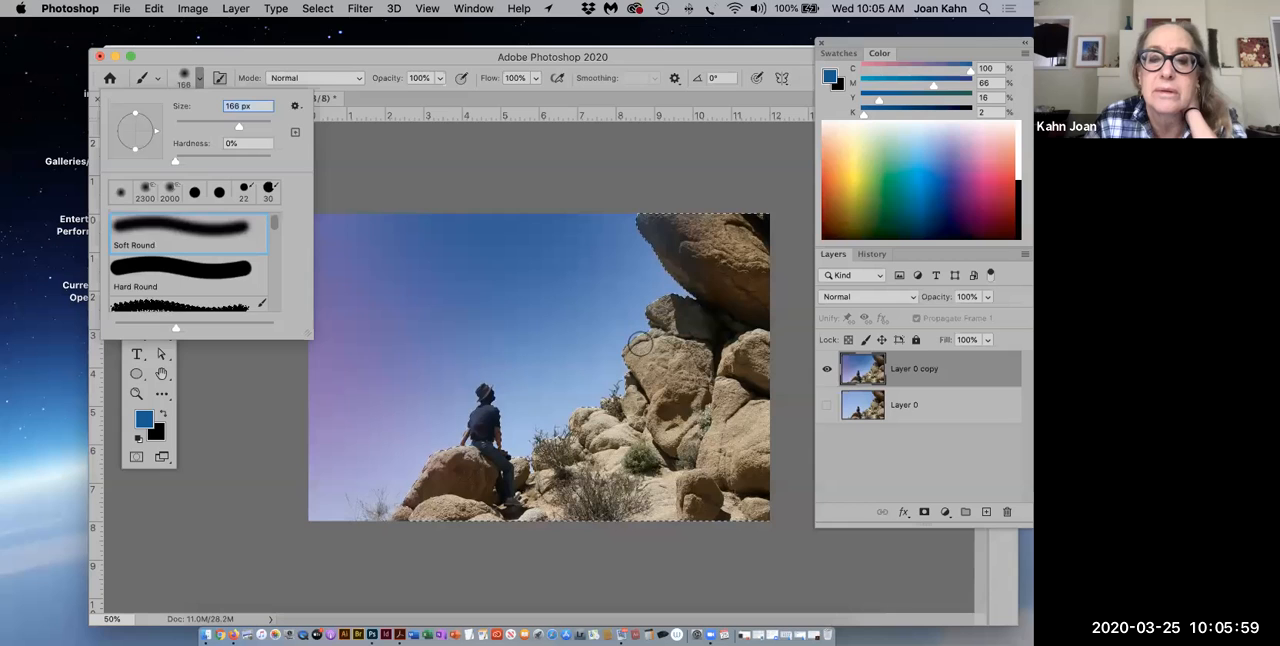
{"action": "left_click_drag", "start_coordinate": [240, 131], "coordinate": [251, 132]}
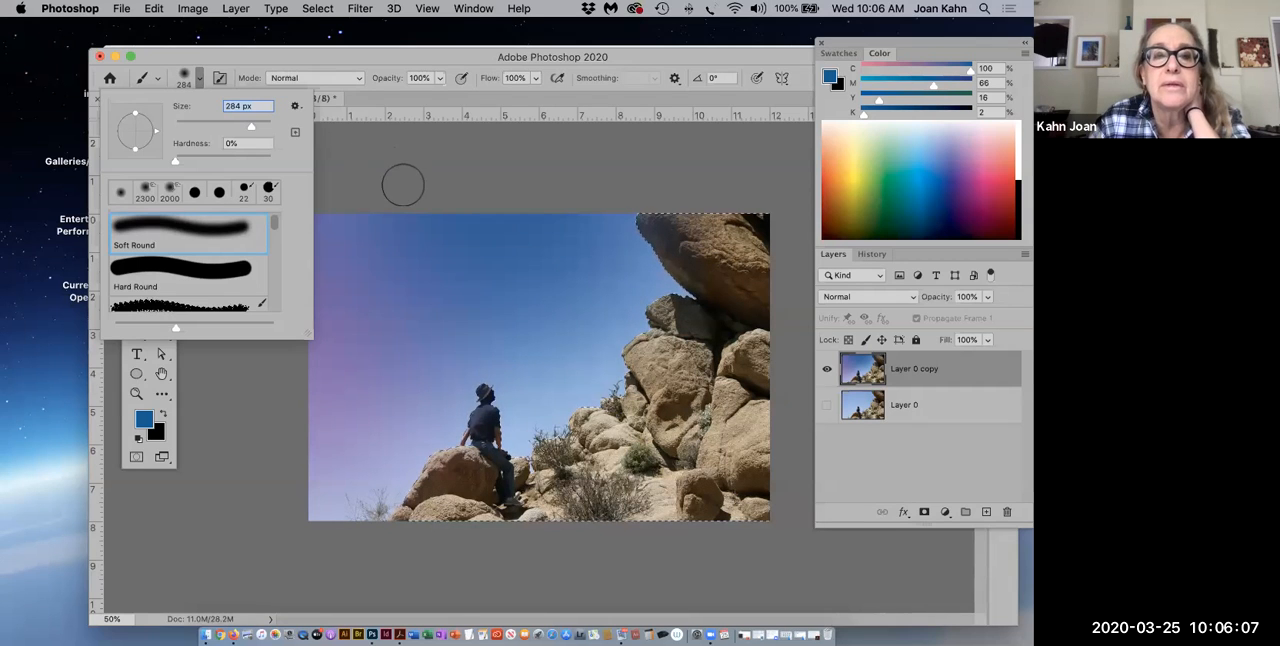
{"action": "left_click", "coordinate": [384, 128]}
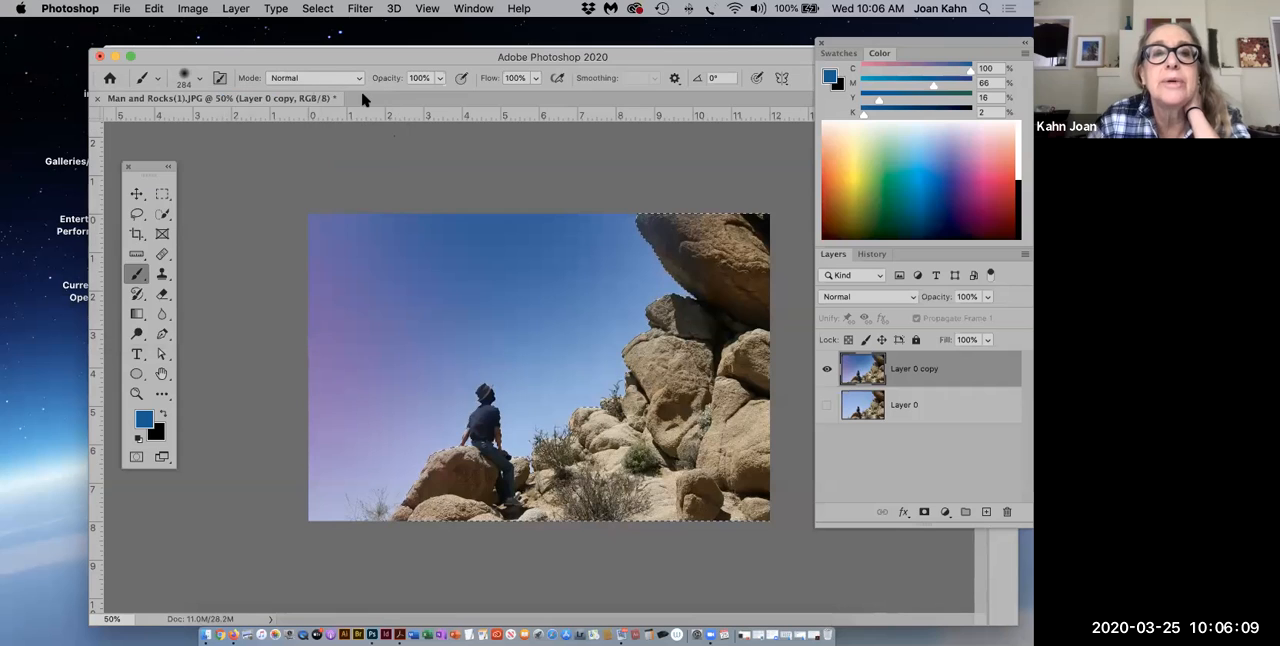
Step: Set the brush blending mode to Multiply and its opacity to 28%
{"action": "left_click", "coordinate": [360, 80]}
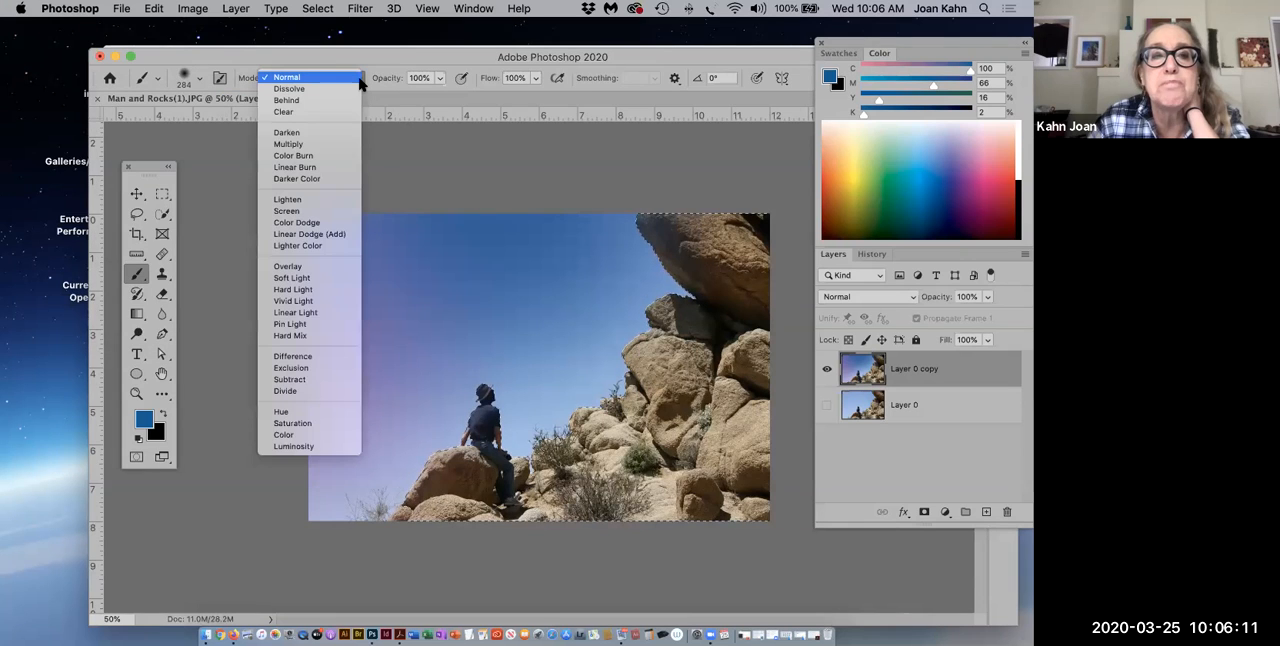
{"action": "left_click", "coordinate": [335, 146]}
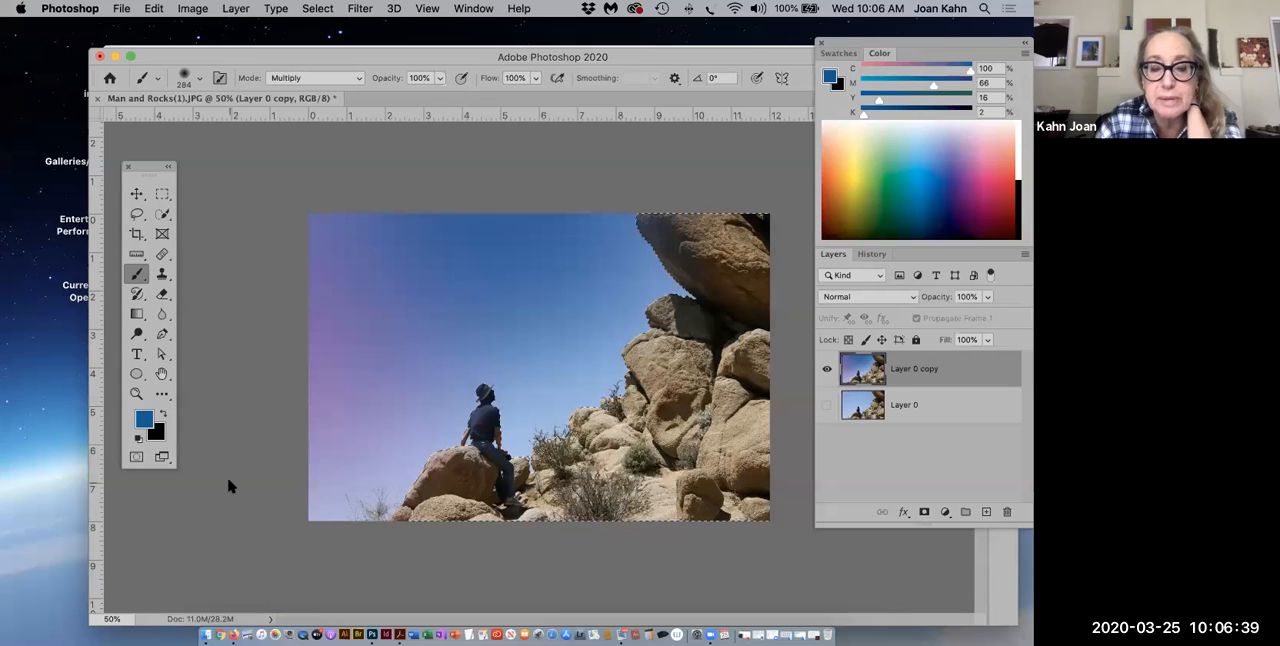
{"action": "left_click", "coordinate": [439, 79]}
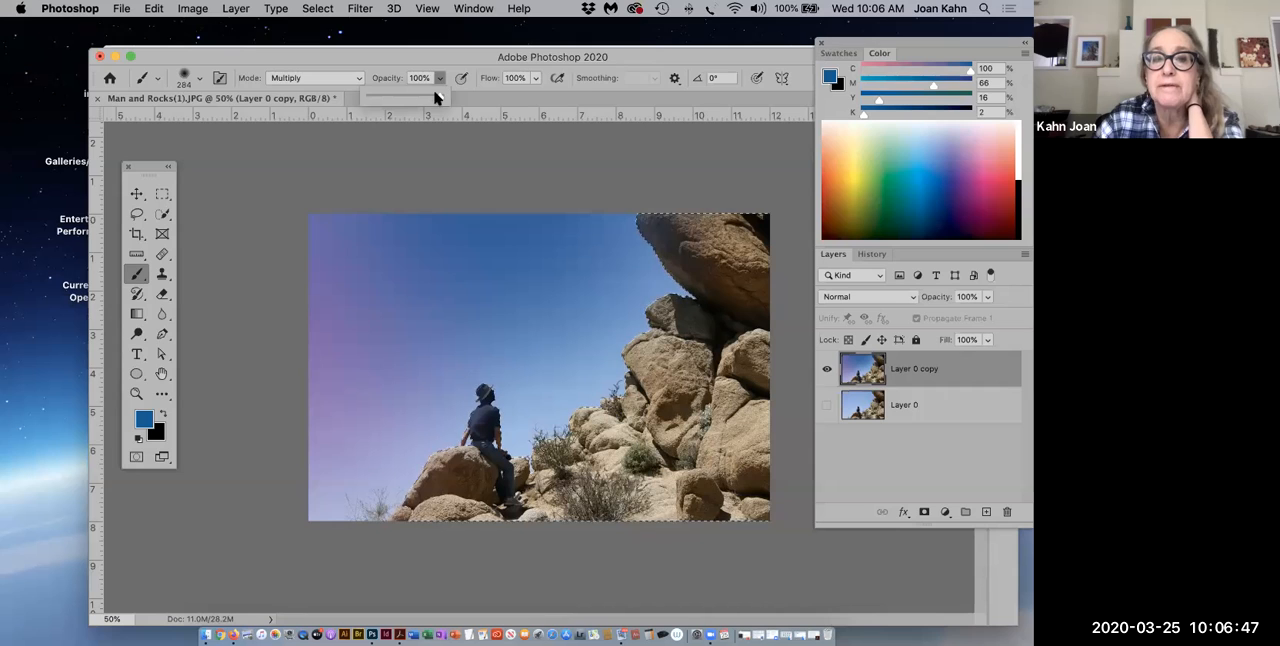
{"action": "left_click_drag", "start_coordinate": [440, 97], "coordinate": [393, 100]}
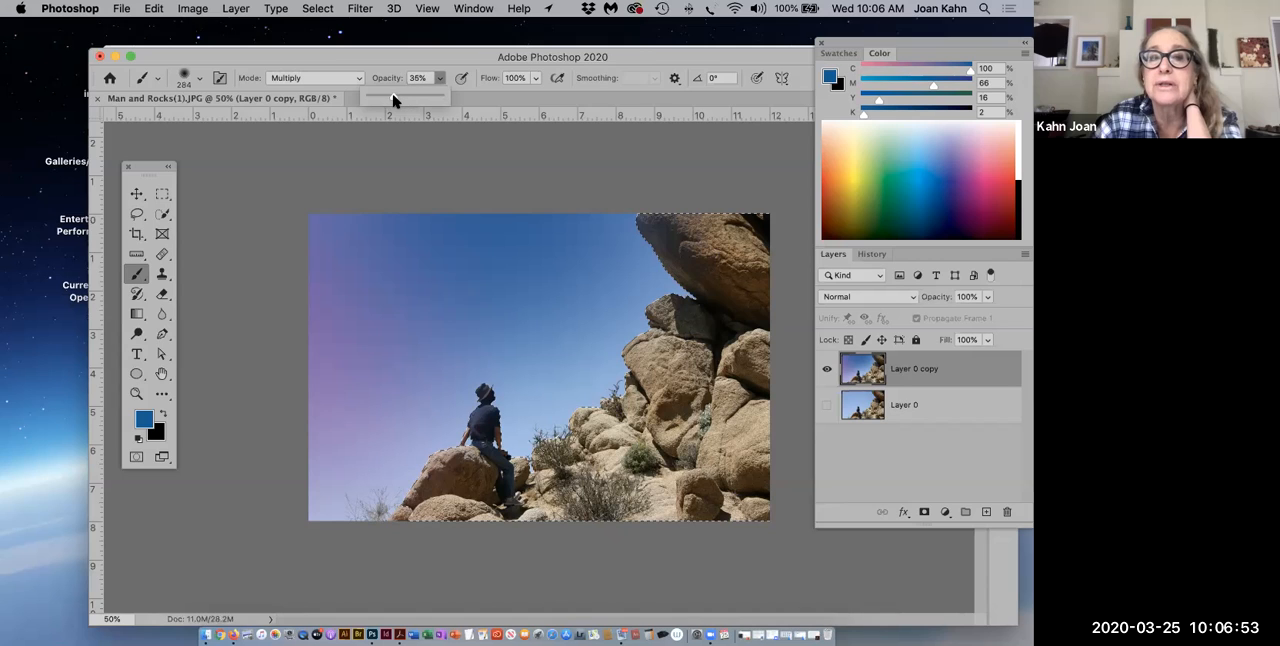
{"action": "left_click_drag", "start_coordinate": [392, 100], "coordinate": [390, 101]}
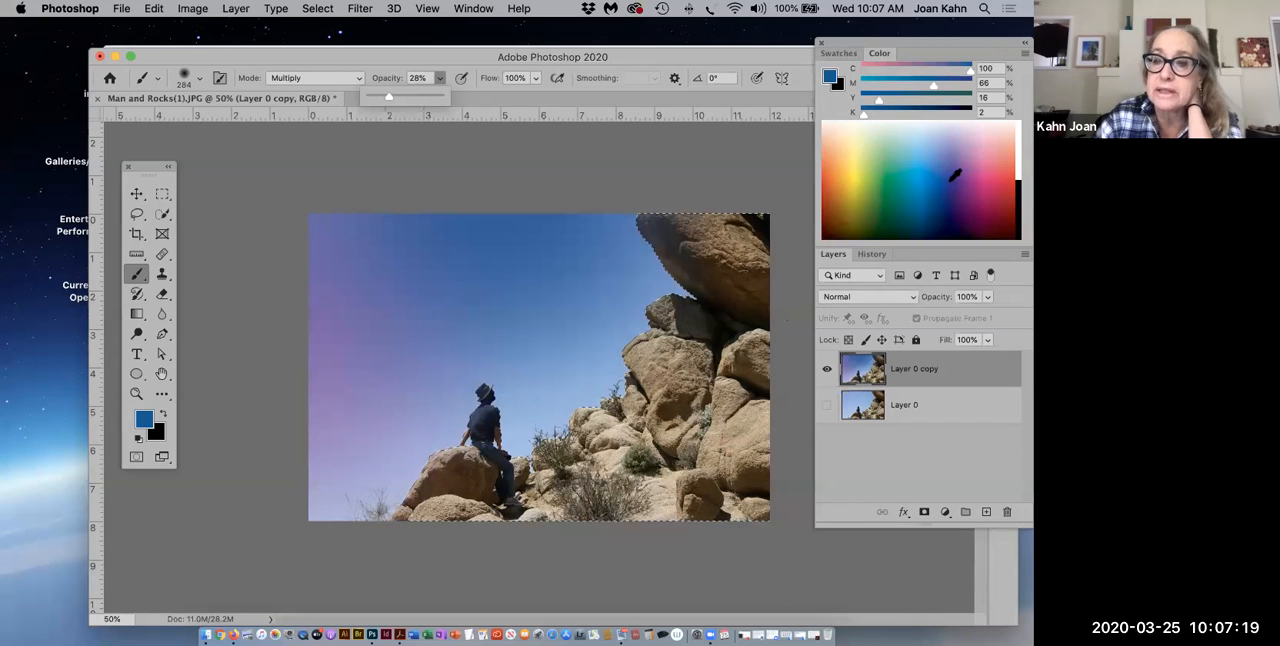
Step: Choose a deep blue foreground color (C 98, M 98, Y 0, K 0) and brush it over the large overhanging boulder
{"action": "left_click", "coordinate": [956, 172]}
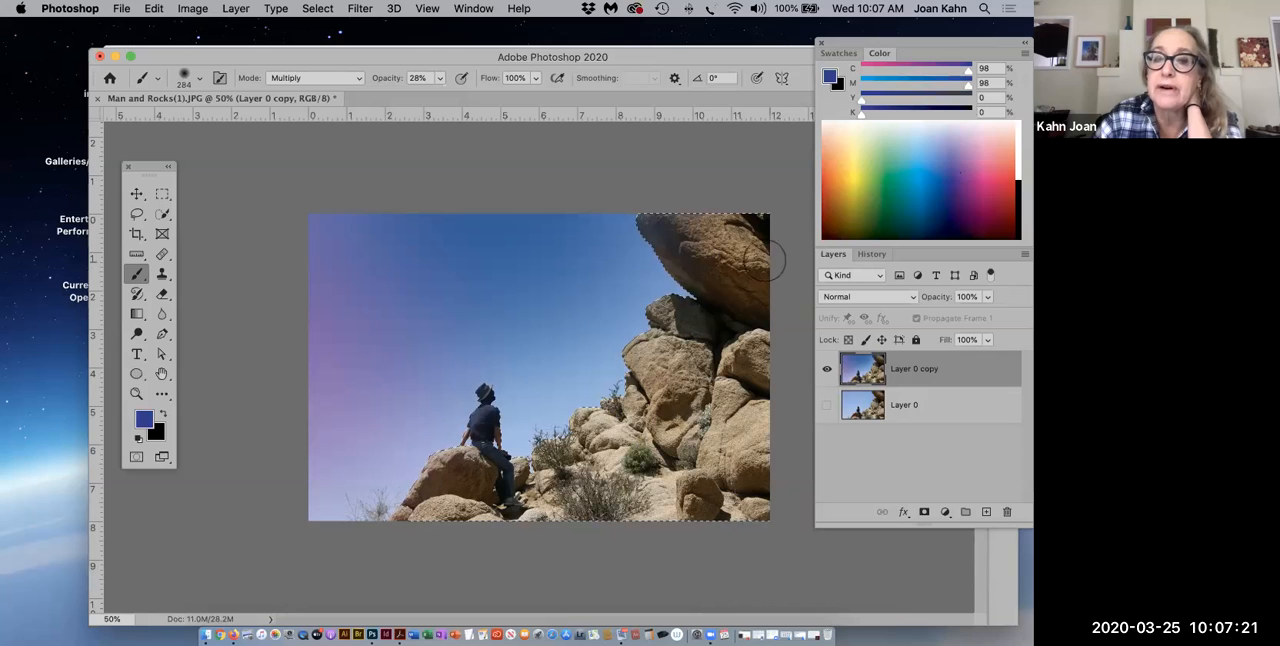
{"action": "mouse_move", "coordinate": [662, 228]}
{"action": "left_mouse_down"}
{"action": "mouse_move", "coordinate": [690, 268]}
{"action": "mouse_move", "coordinate": [714, 262]}
{"action": "mouse_move", "coordinate": [705, 230]}
{"action": "left_mouse_up"}
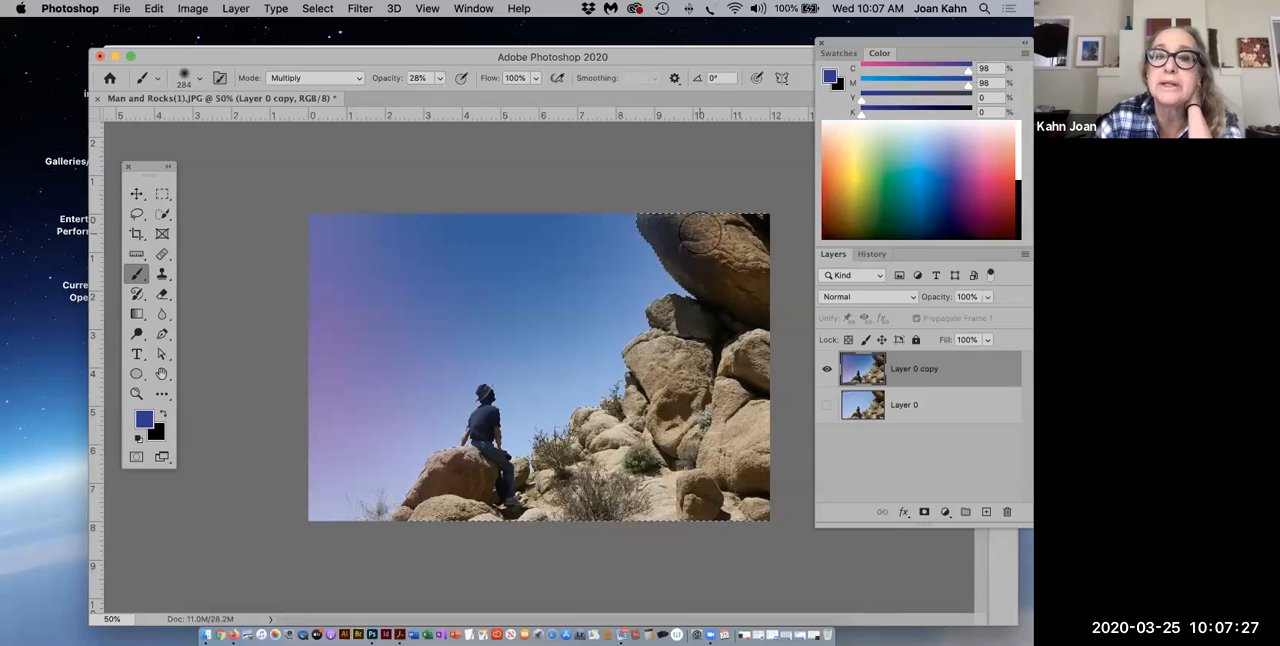
{"action": "mouse_move", "coordinate": [701, 232]}
{"action": "left_mouse_down"}
{"action": "mouse_move", "coordinate": [757, 268]}
{"action": "mouse_move", "coordinate": [765, 247]}
{"action": "left_mouse_up"}
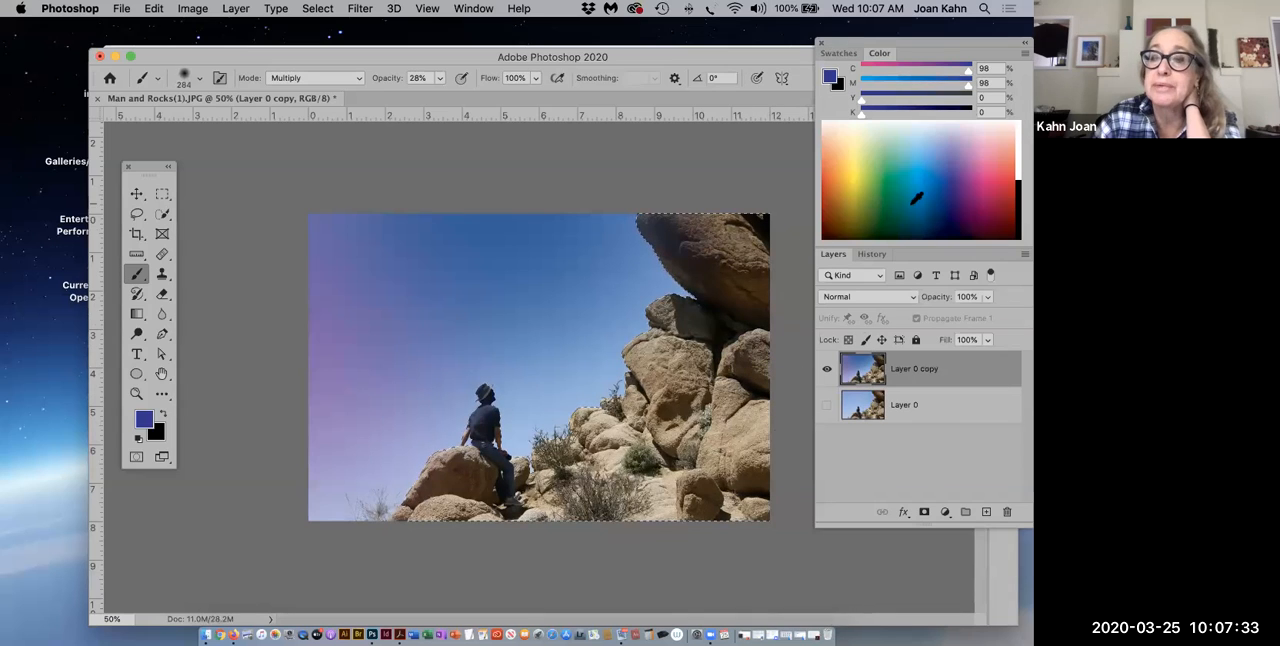
Step: Choose a purple foreground color (C 64, M 100, Y 20, K 7) and paint it over the lower rocks and the man's boulder
{"action": "left_click", "coordinate": [966, 188]}
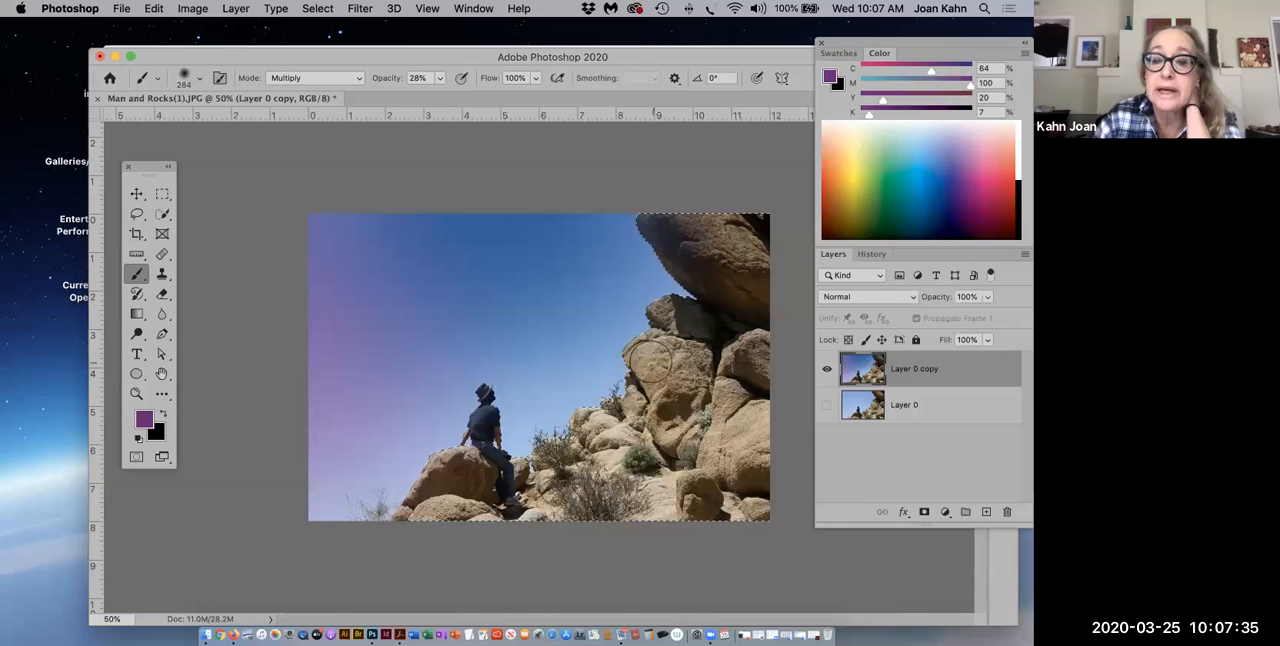
{"action": "mouse_move", "coordinate": [666, 352]}
{"action": "left_mouse_down"}
{"action": "mouse_move", "coordinate": [706, 425]}
{"action": "mouse_move", "coordinate": [732, 425]}
{"action": "mouse_move", "coordinate": [716, 438]}
{"action": "mouse_move", "coordinate": [724, 422]}
{"action": "mouse_move", "coordinate": [736, 460]}
{"action": "mouse_move", "coordinate": [759, 409]}
{"action": "mouse_move", "coordinate": [768, 415]}
{"action": "mouse_move", "coordinate": [771, 461]}
{"action": "mouse_move", "coordinate": [690, 461]}
{"action": "mouse_move", "coordinate": [757, 494]}
{"action": "mouse_move", "coordinate": [644, 483]}
{"action": "mouse_move", "coordinate": [698, 499]}
{"action": "mouse_move", "coordinate": [575, 517]}
{"action": "mouse_move", "coordinate": [614, 405]}
{"action": "mouse_move", "coordinate": [545, 445]}
{"action": "mouse_move", "coordinate": [563, 507]}
{"action": "mouse_move", "coordinate": [426, 488]}
{"action": "mouse_move", "coordinate": [390, 518]}
{"action": "mouse_move", "coordinate": [573, 533]}
{"action": "mouse_move", "coordinate": [497, 530]}
{"action": "mouse_move", "coordinate": [469, 499]}
{"action": "left_mouse_up"}
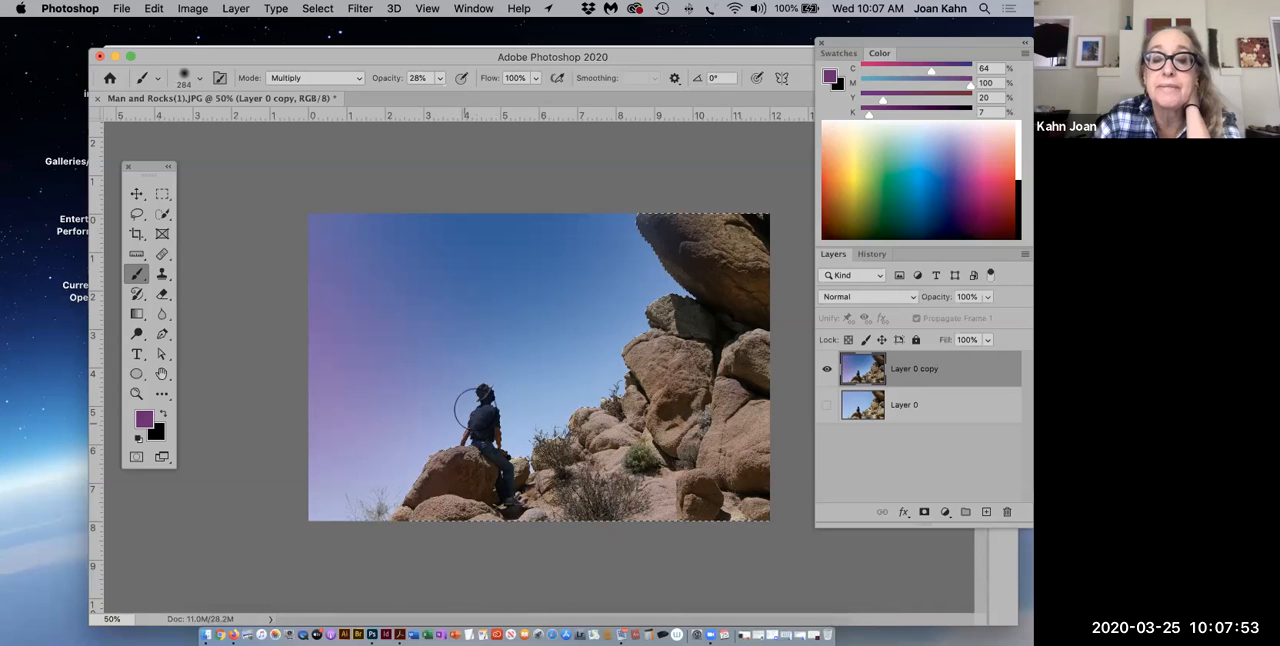
{"action": "mouse_move", "coordinate": [416, 488]}
{"action": "left_mouse_down"}
{"action": "mouse_move", "coordinate": [415, 525]}
{"action": "mouse_move", "coordinate": [400, 529]}
{"action": "mouse_move", "coordinate": [709, 517]}
{"action": "left_mouse_up"}
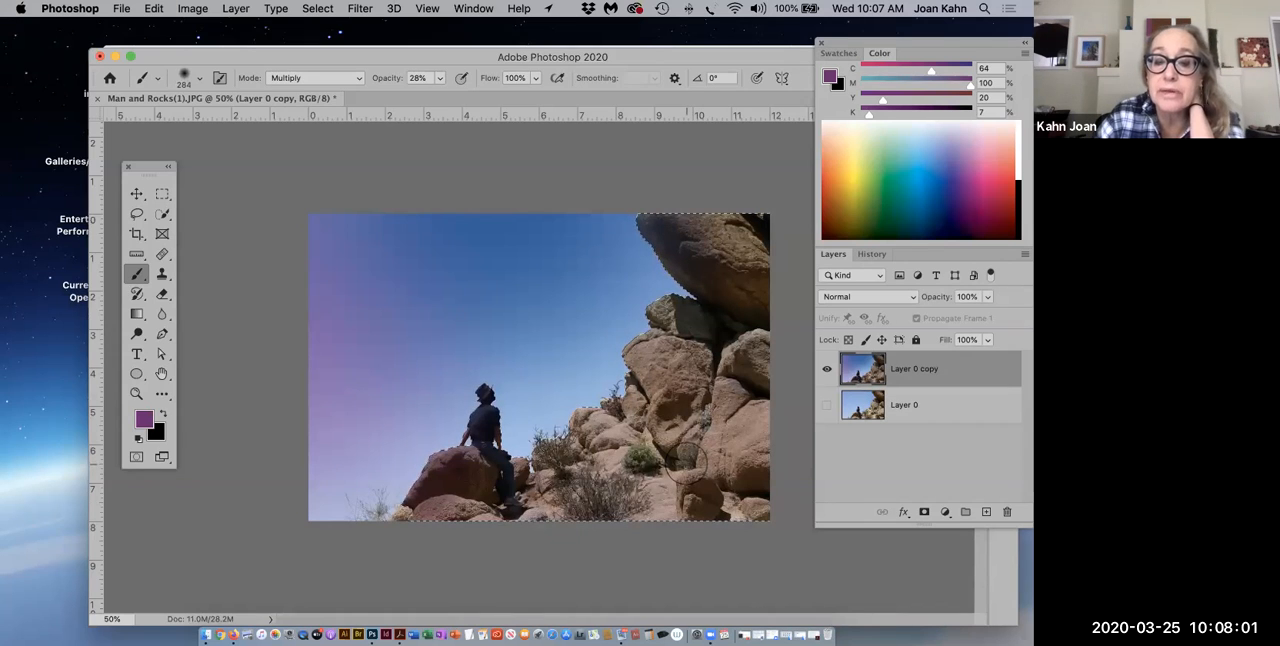
Step: Roll the image back several brush strokes to an earlier Brush Tool state in the history
{"action": "left_click", "coordinate": [870, 254]}
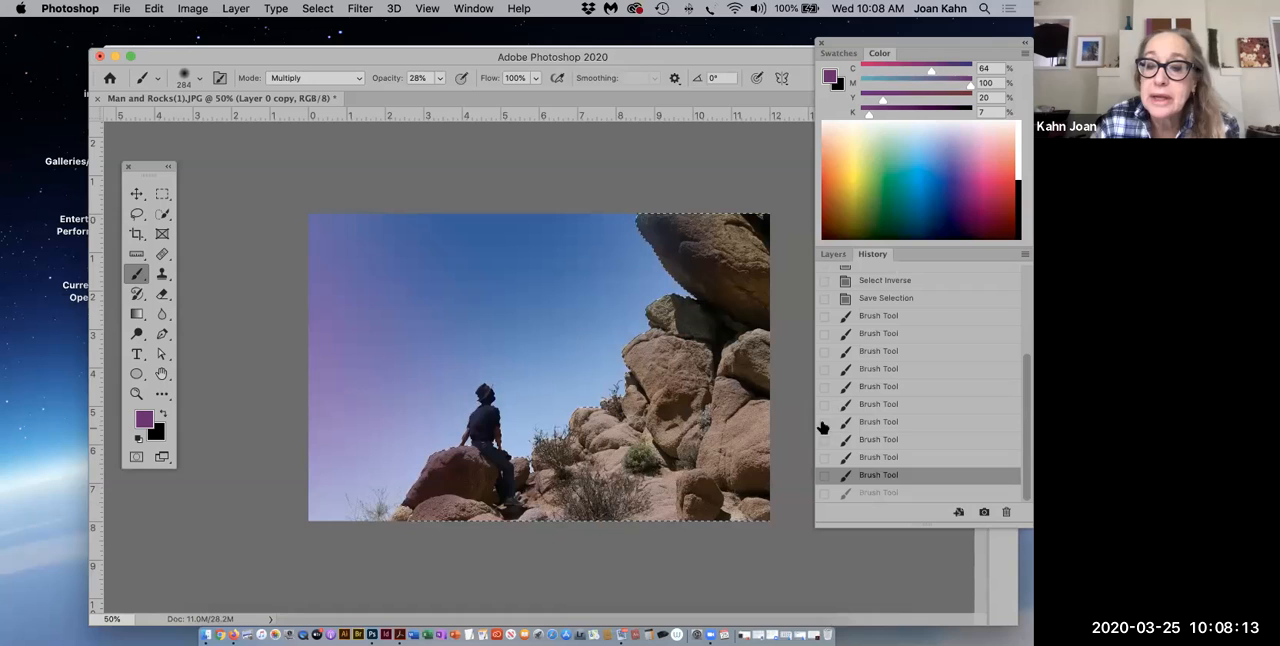
{"action": "left_click", "coordinate": [880, 405]}
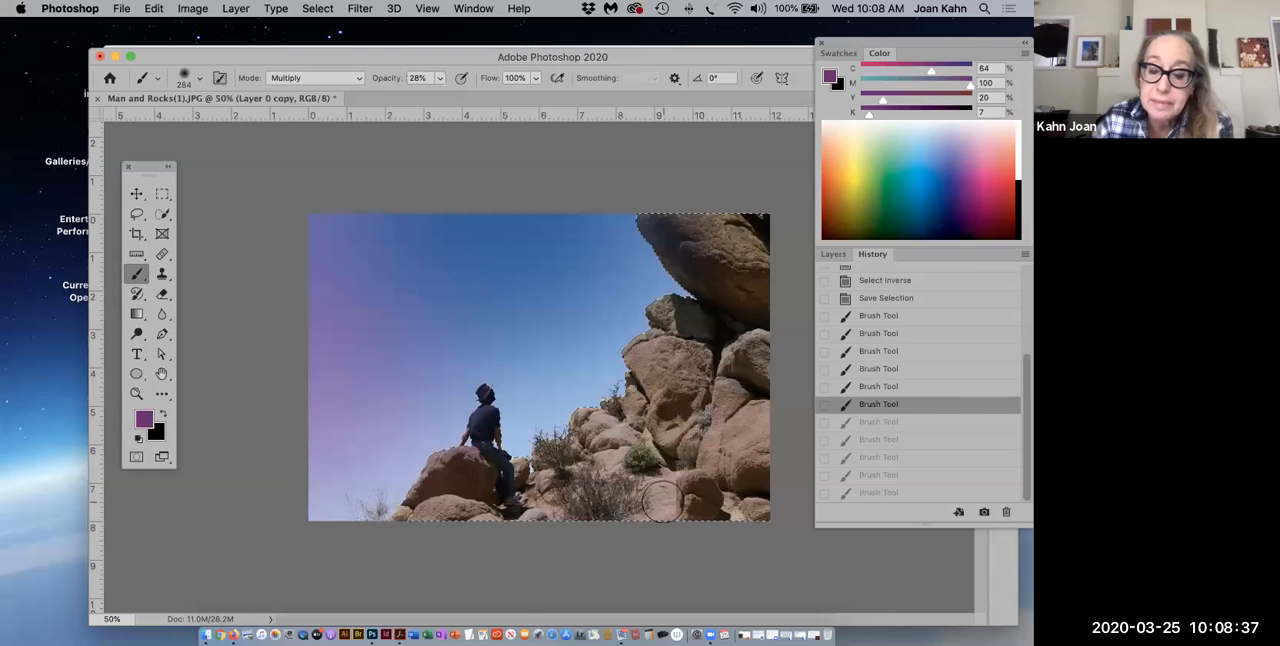
Step: Enlarge the brush to 700 px and paint the rocks beside the man in brighter purple (C 62, M 97, Y 0, K 0)
{"action": "key", "text": "bracketright"}
{"action": "key", "text": "bracketright"}
{"action": "key", "text": "bracketright"}
{"action": "key", "text": "bracketright"}
{"action": "key", "text": "bracketright"}
{"action": "key", "text": "bracketright"}
{"action": "key", "text": "bracketright"}
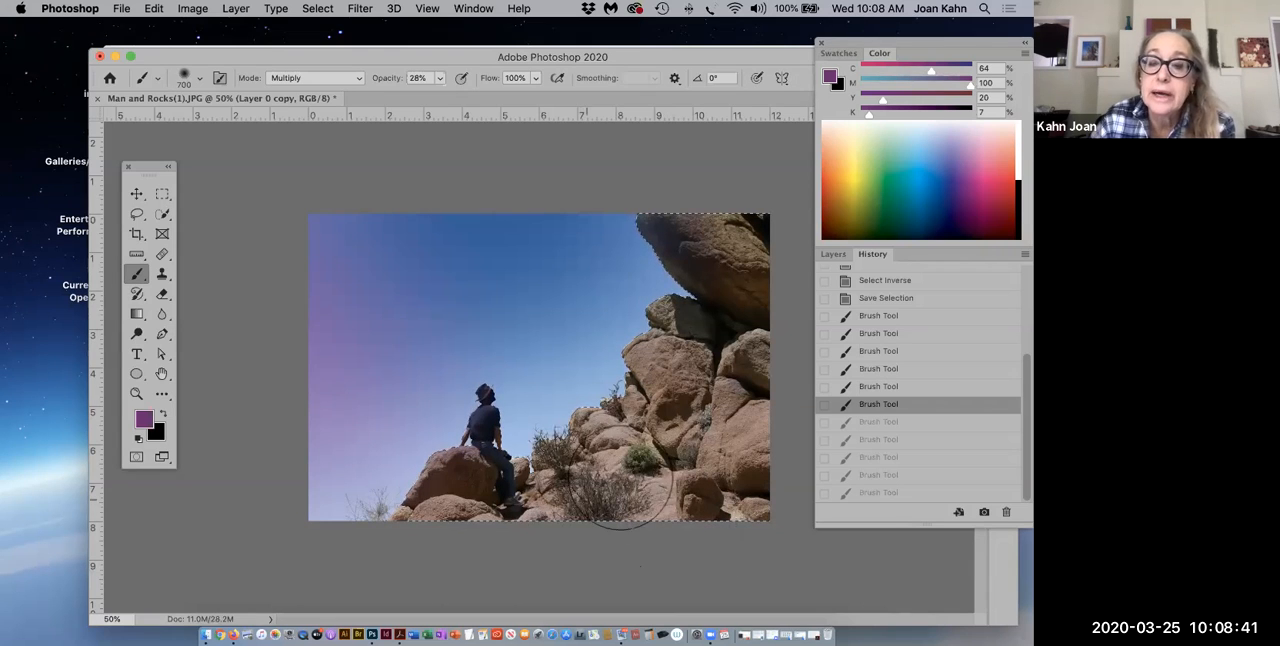
{"action": "left_click", "coordinate": [963, 176]}
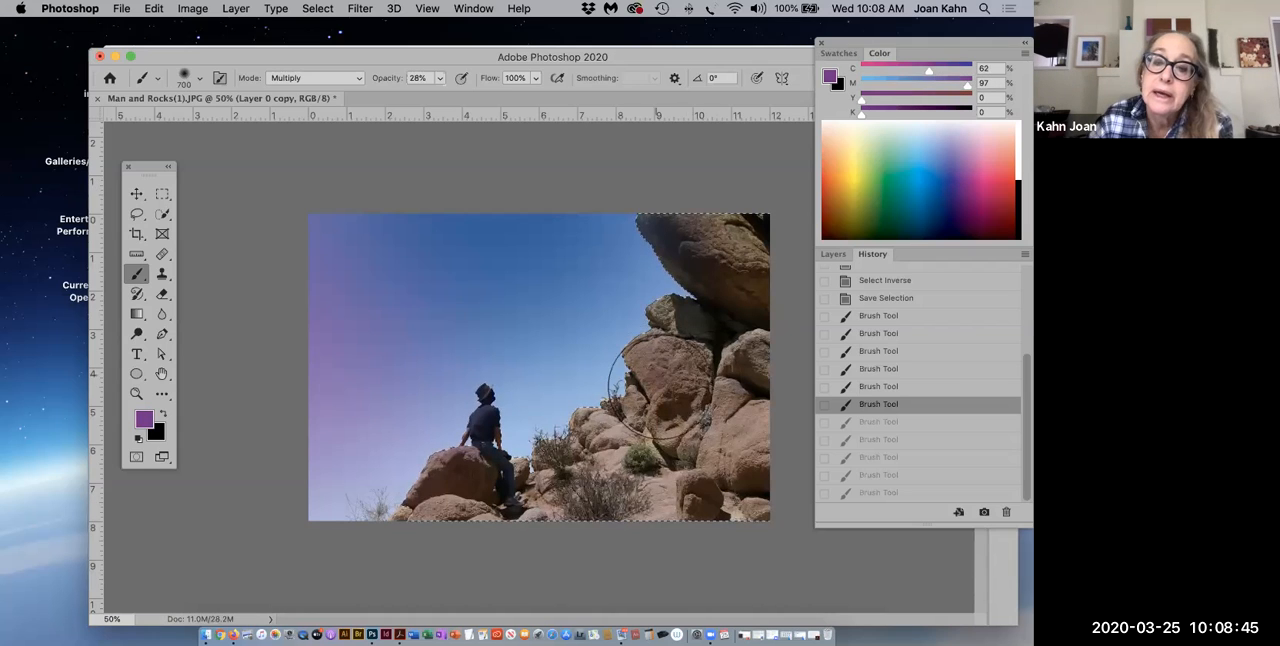
{"action": "mouse_move", "coordinate": [583, 460]}
{"action": "left_mouse_down"}
{"action": "mouse_move", "coordinate": [643, 520]}
{"action": "mouse_move", "coordinate": [760, 475]}
{"action": "mouse_move", "coordinate": [762, 272]}
{"action": "mouse_move", "coordinate": [720, 229]}
{"action": "mouse_move", "coordinate": [778, 255]}
{"action": "mouse_move", "coordinate": [790, 300]}
{"action": "mouse_move", "coordinate": [720, 400]}
{"action": "left_mouse_up"}
Step: Choose a dark violet foreground color (C 92, M 100, Y 18, K 8) and brush it broadly across the foreground rocks and the stacked boulders
{"action": "left_click", "coordinate": [958, 187]}
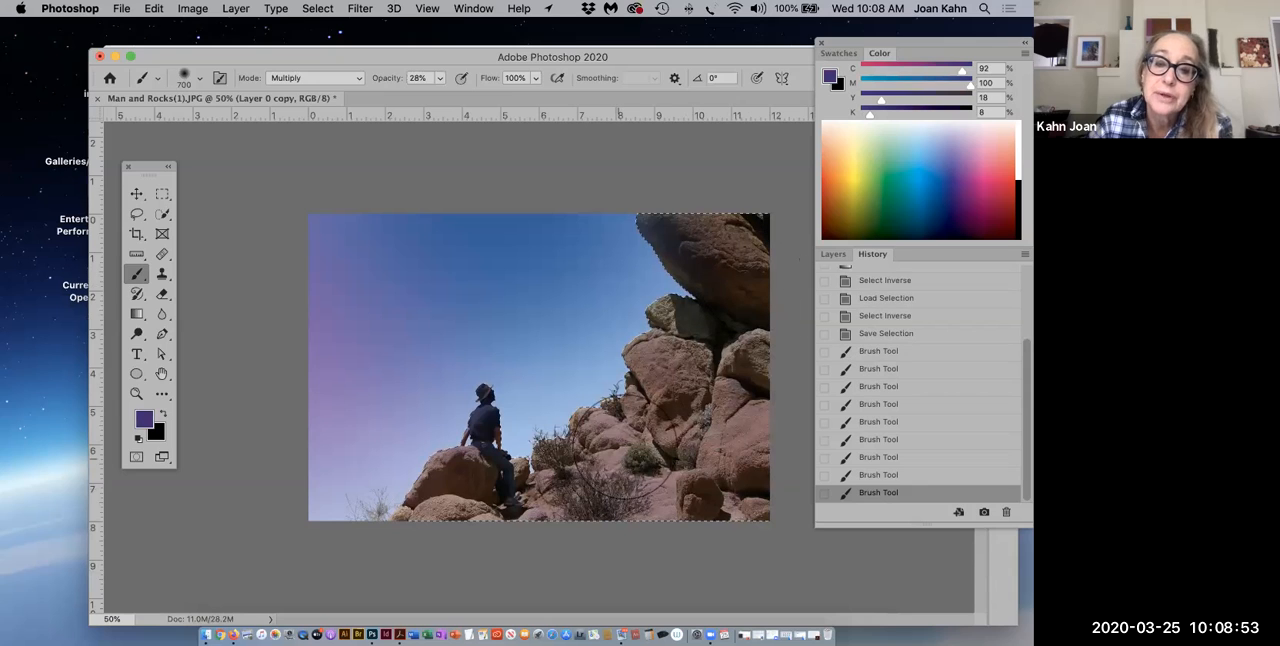
{"action": "mouse_move", "coordinate": [548, 530]}
{"action": "left_mouse_down"}
{"action": "mouse_move", "coordinate": [456, 485]}
{"action": "mouse_move", "coordinate": [403, 504]}
{"action": "mouse_move", "coordinate": [486, 514]}
{"action": "left_mouse_up"}
{"action": "mouse_move", "coordinate": [621, 466]}
{"action": "left_mouse_down"}
{"action": "mouse_move", "coordinate": [680, 478]}
{"action": "mouse_move", "coordinate": [757, 458]}
{"action": "left_mouse_up"}
{"action": "mouse_move", "coordinate": [774, 414]}
{"action": "left_mouse_down"}
{"action": "mouse_move", "coordinate": [728, 408]}
{"action": "mouse_move", "coordinate": [744, 326]}
{"action": "mouse_move", "coordinate": [679, 319]}
{"action": "left_mouse_up"}
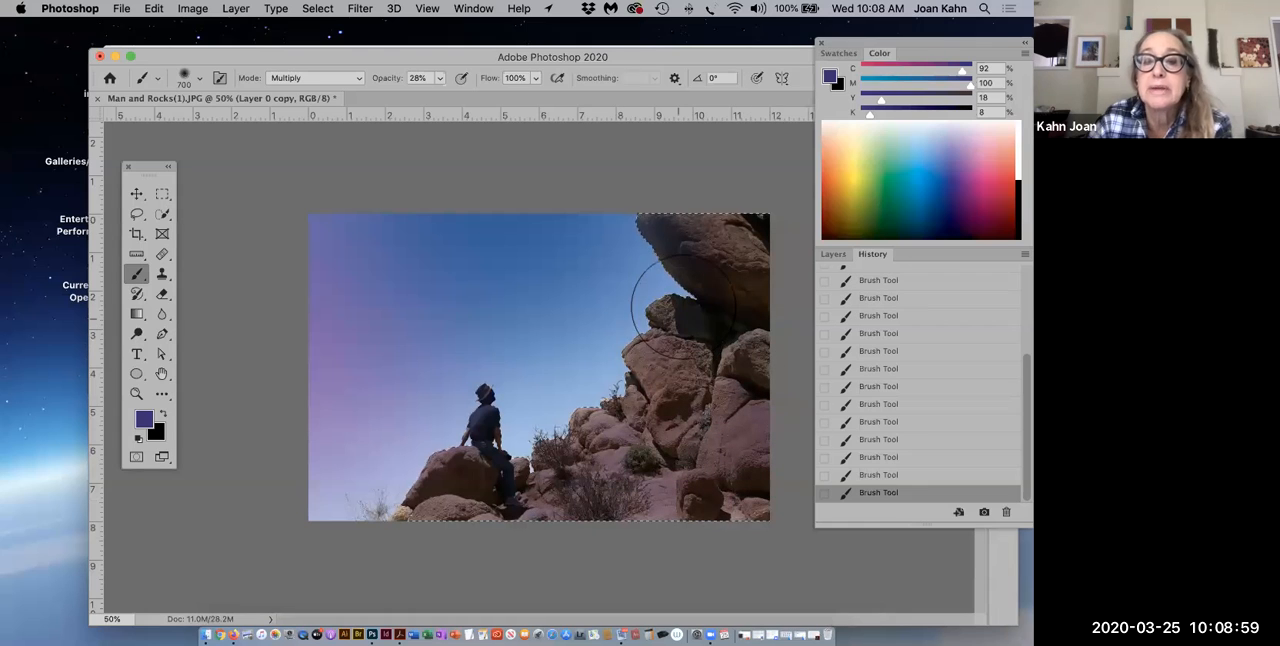